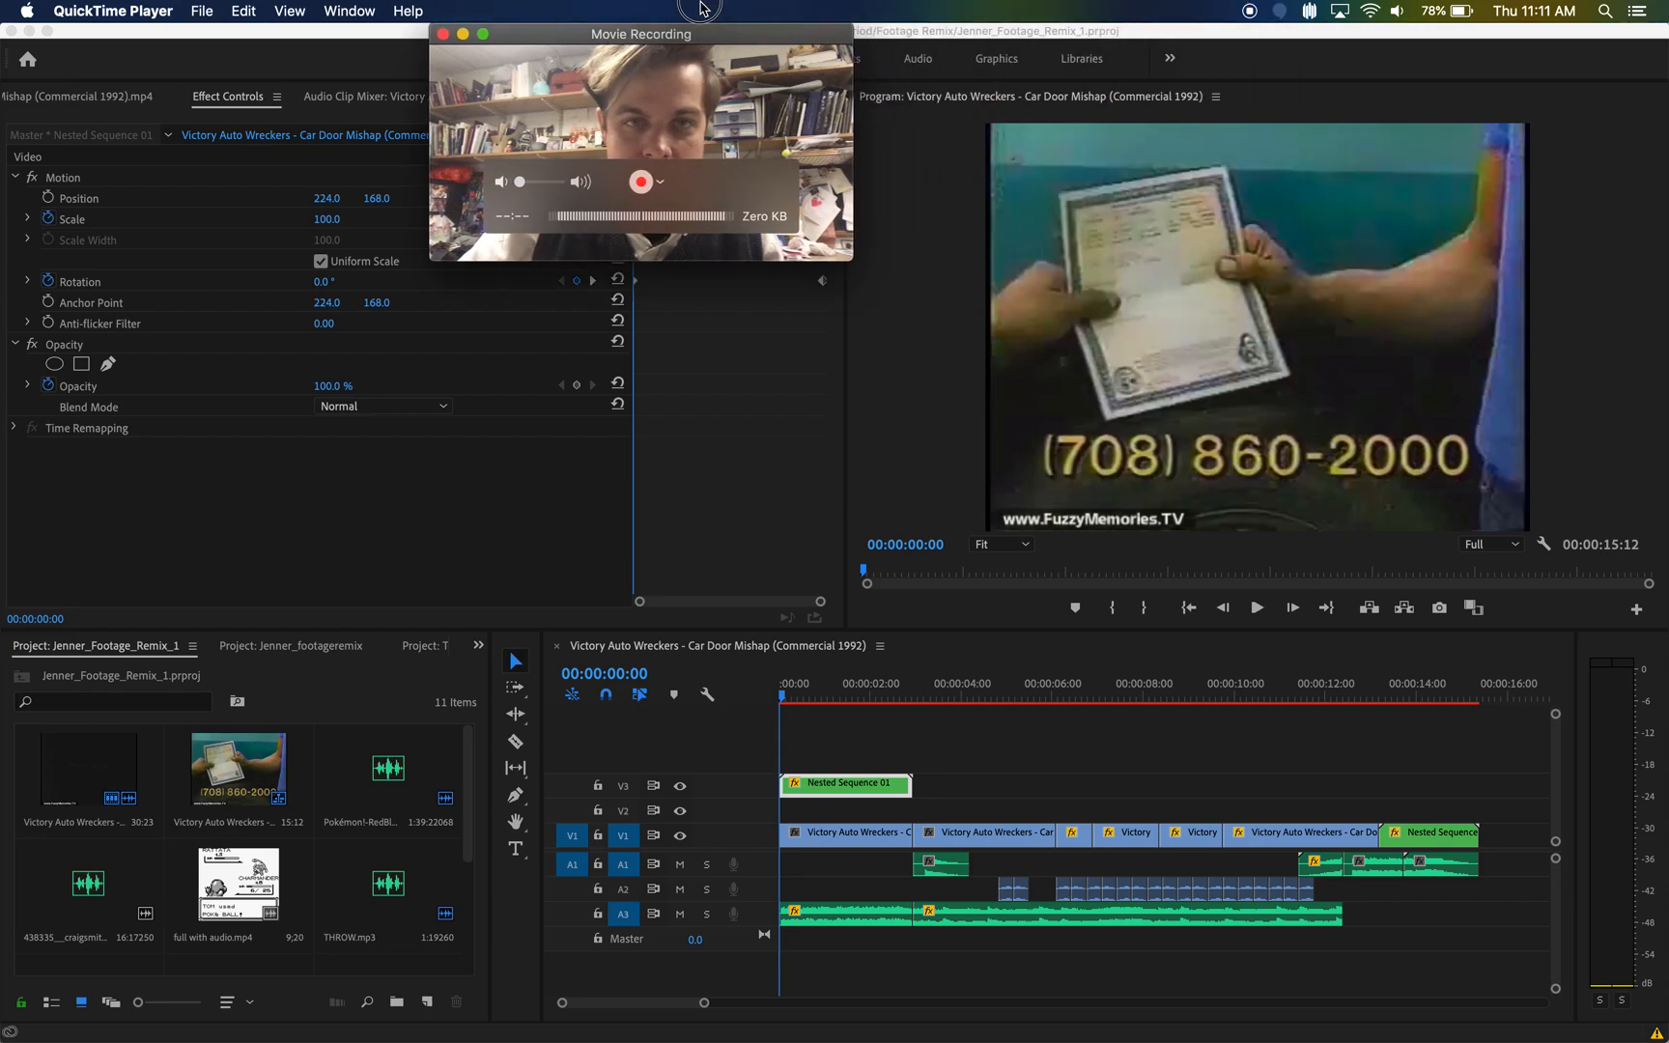
- Play back the opening of the finished Victory Auto Wreckers remix from the start of the sequence
click(815, 702)
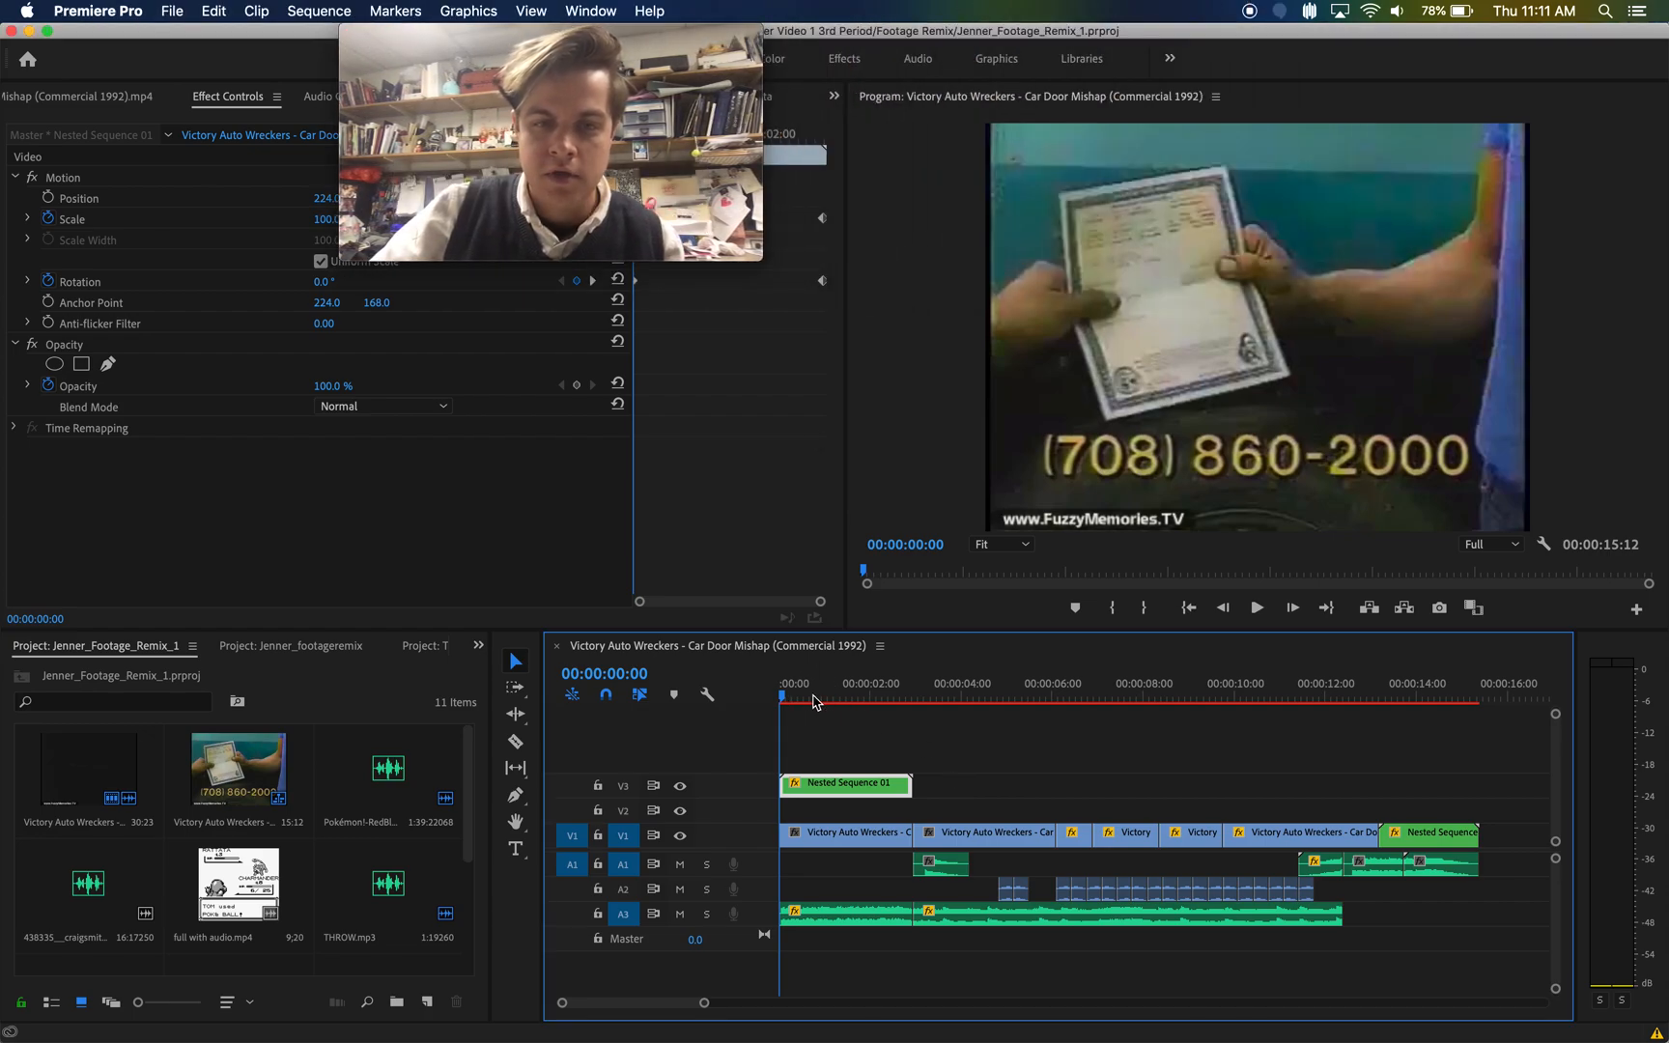
drag(800, 702, 758, 702)
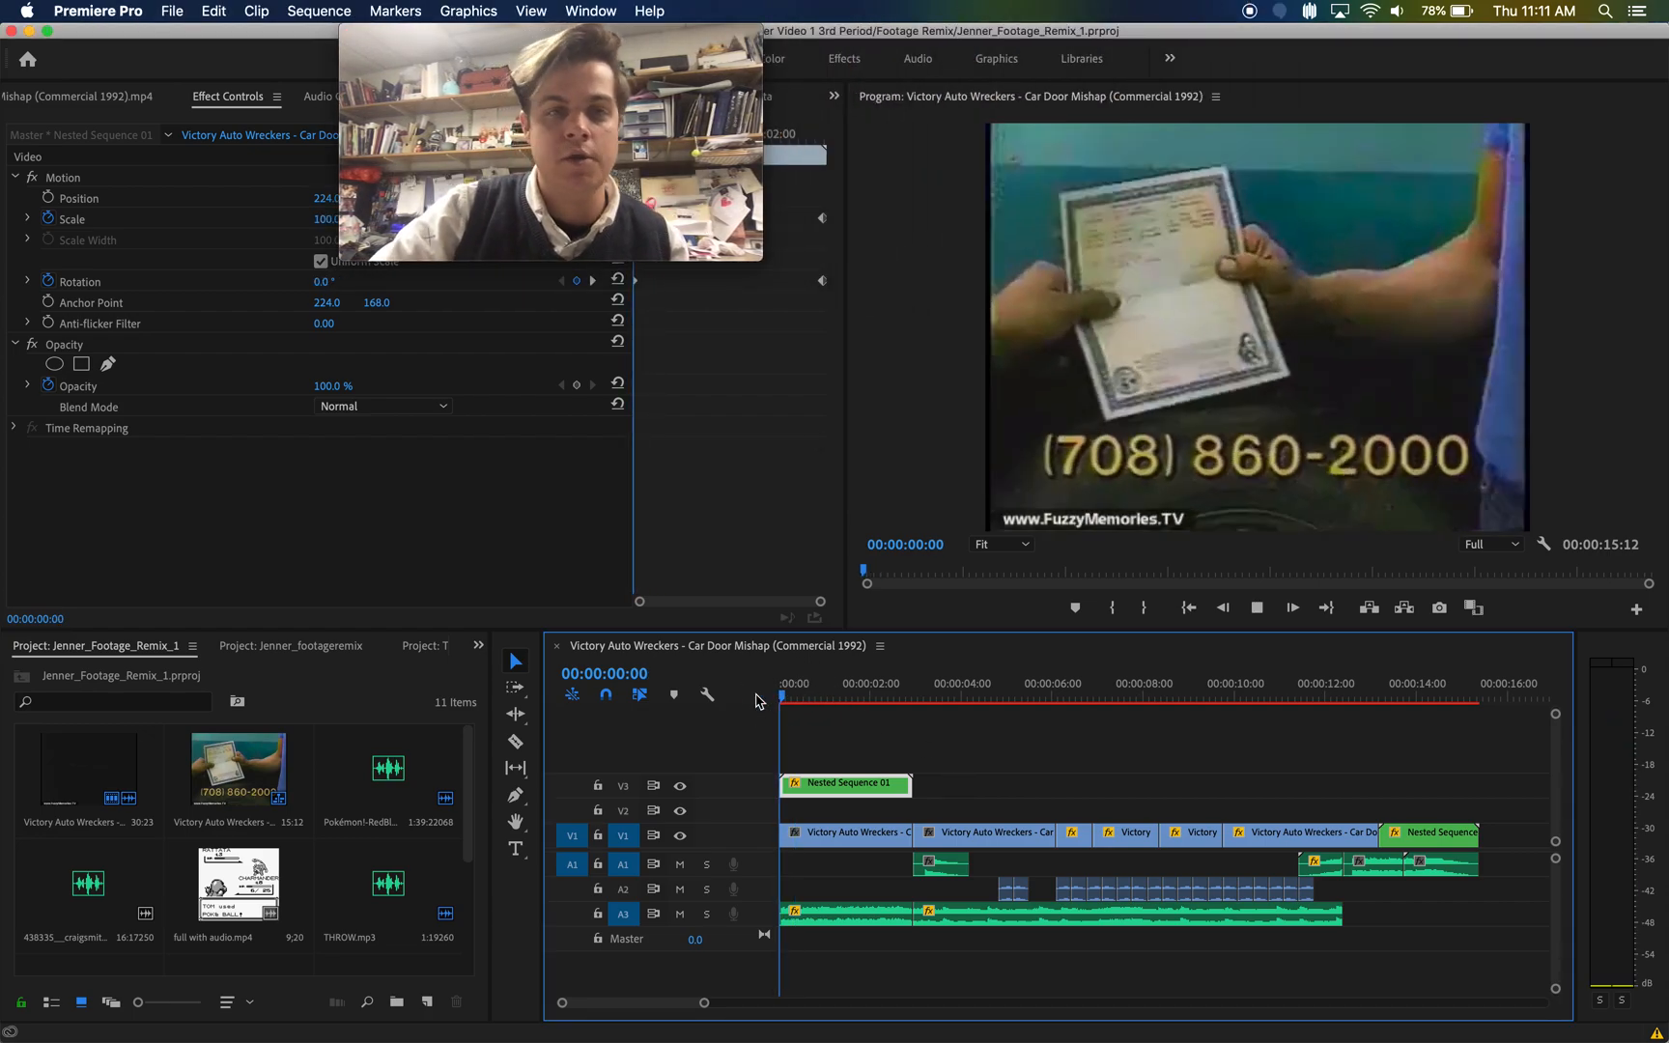
key(space)
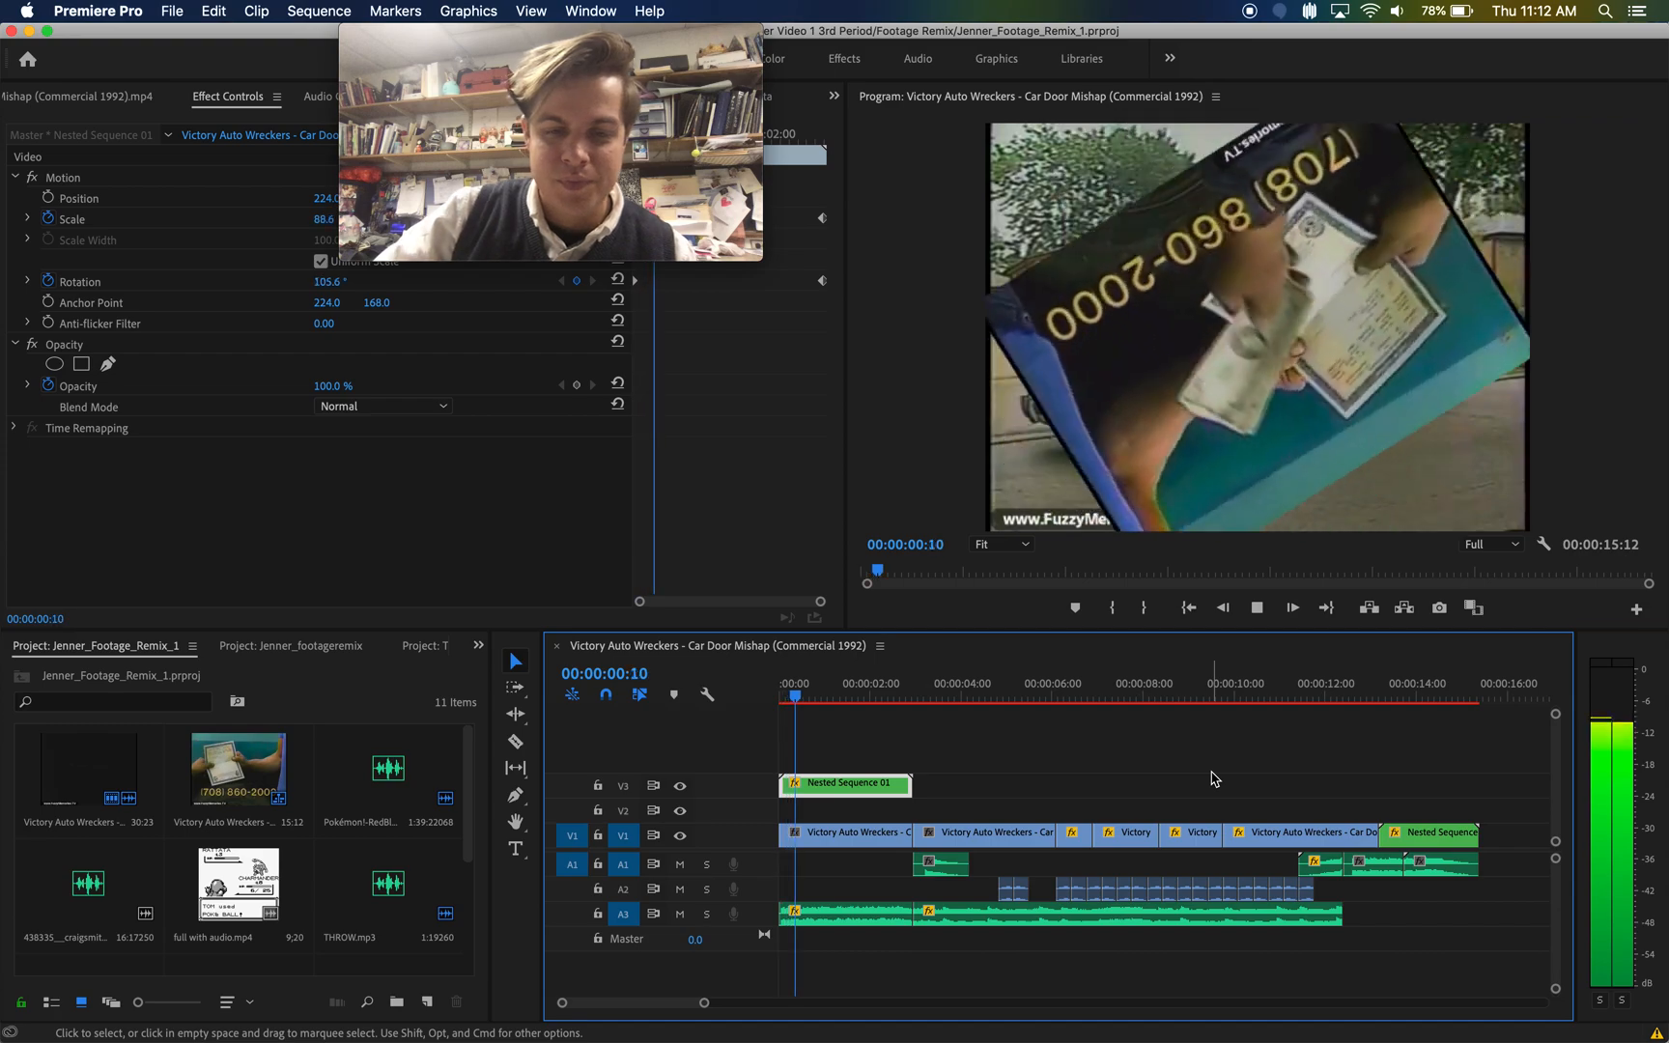
click(1074, 722)
key(space)
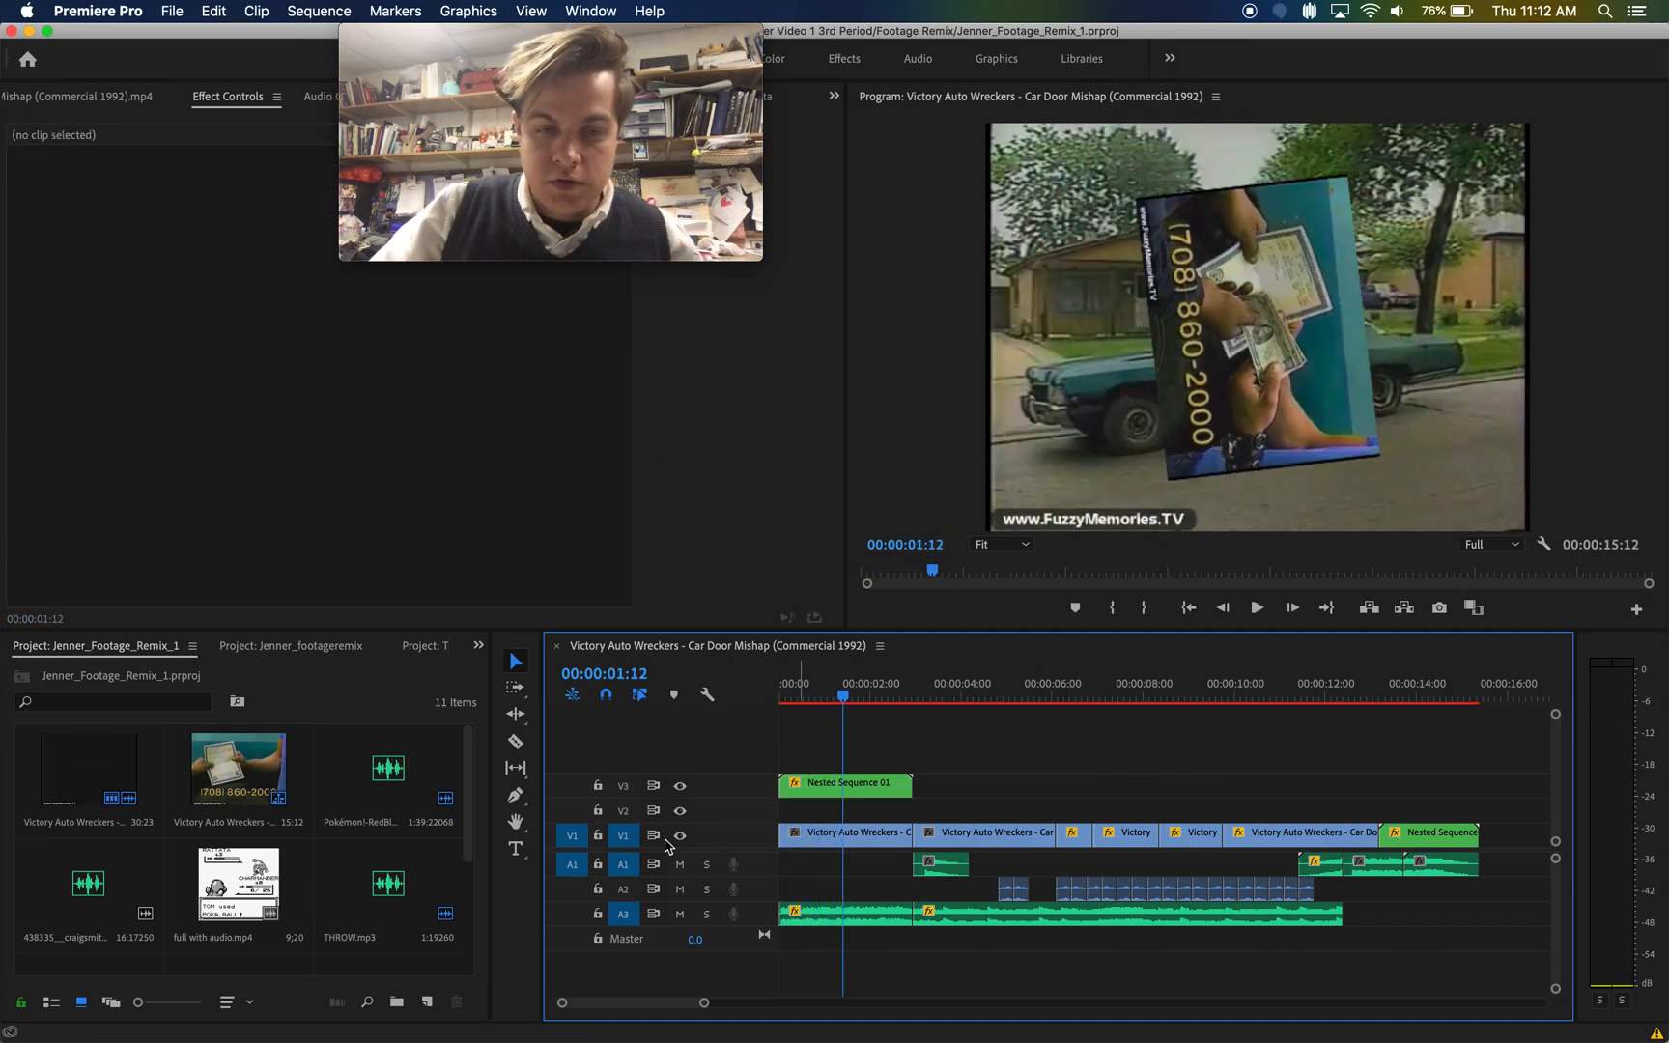
- Examine the opening clips of the finished sequence: the video on V1, the nested sequence on V3 and the music on A3
click(816, 834)
click(820, 786)
click(813, 833)
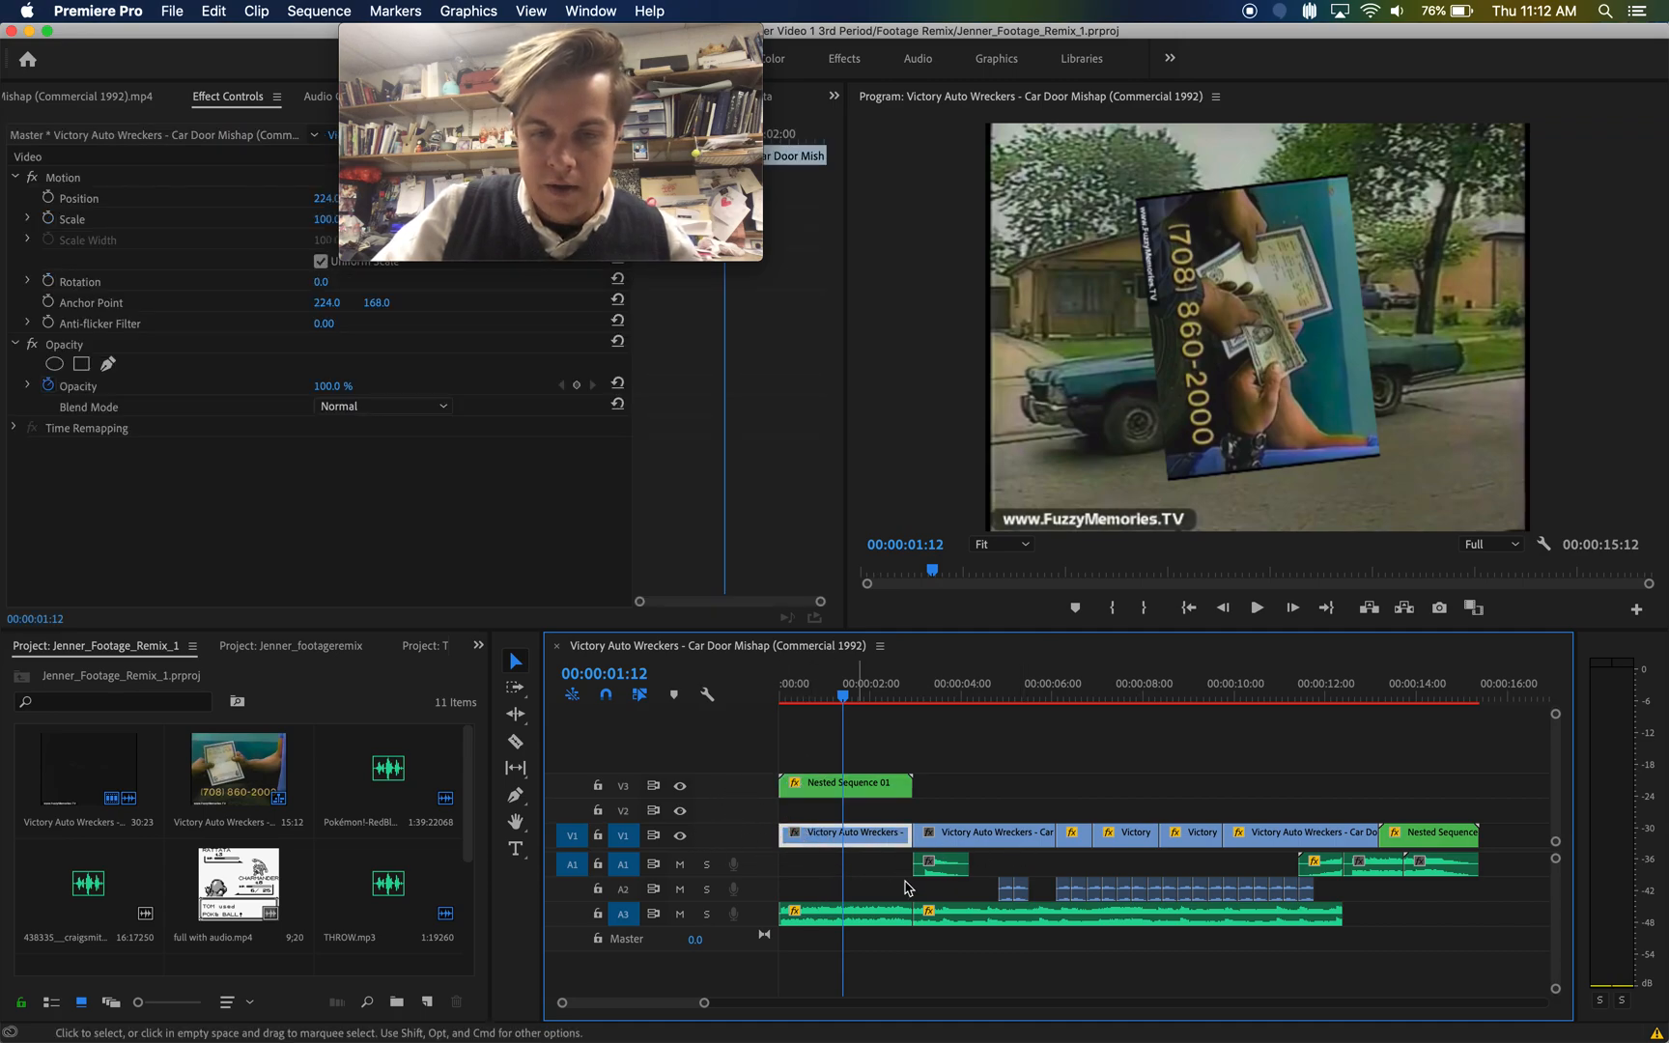
click(947, 874)
click(818, 923)
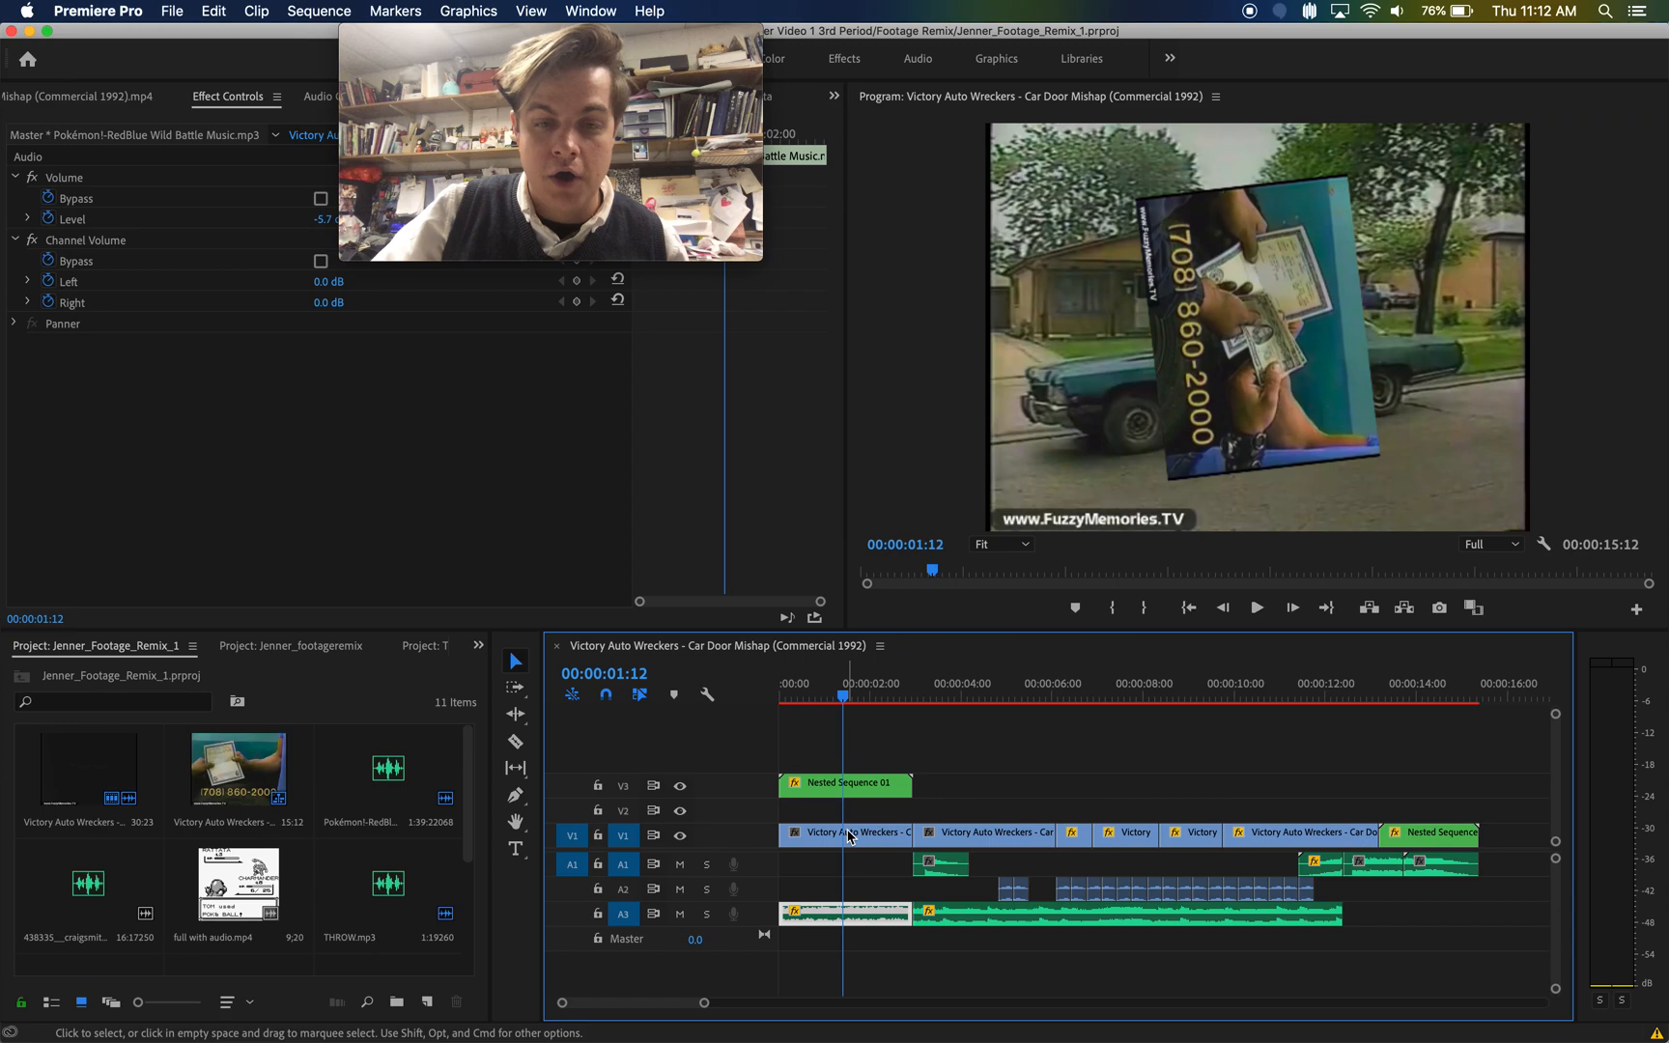
click(852, 835)
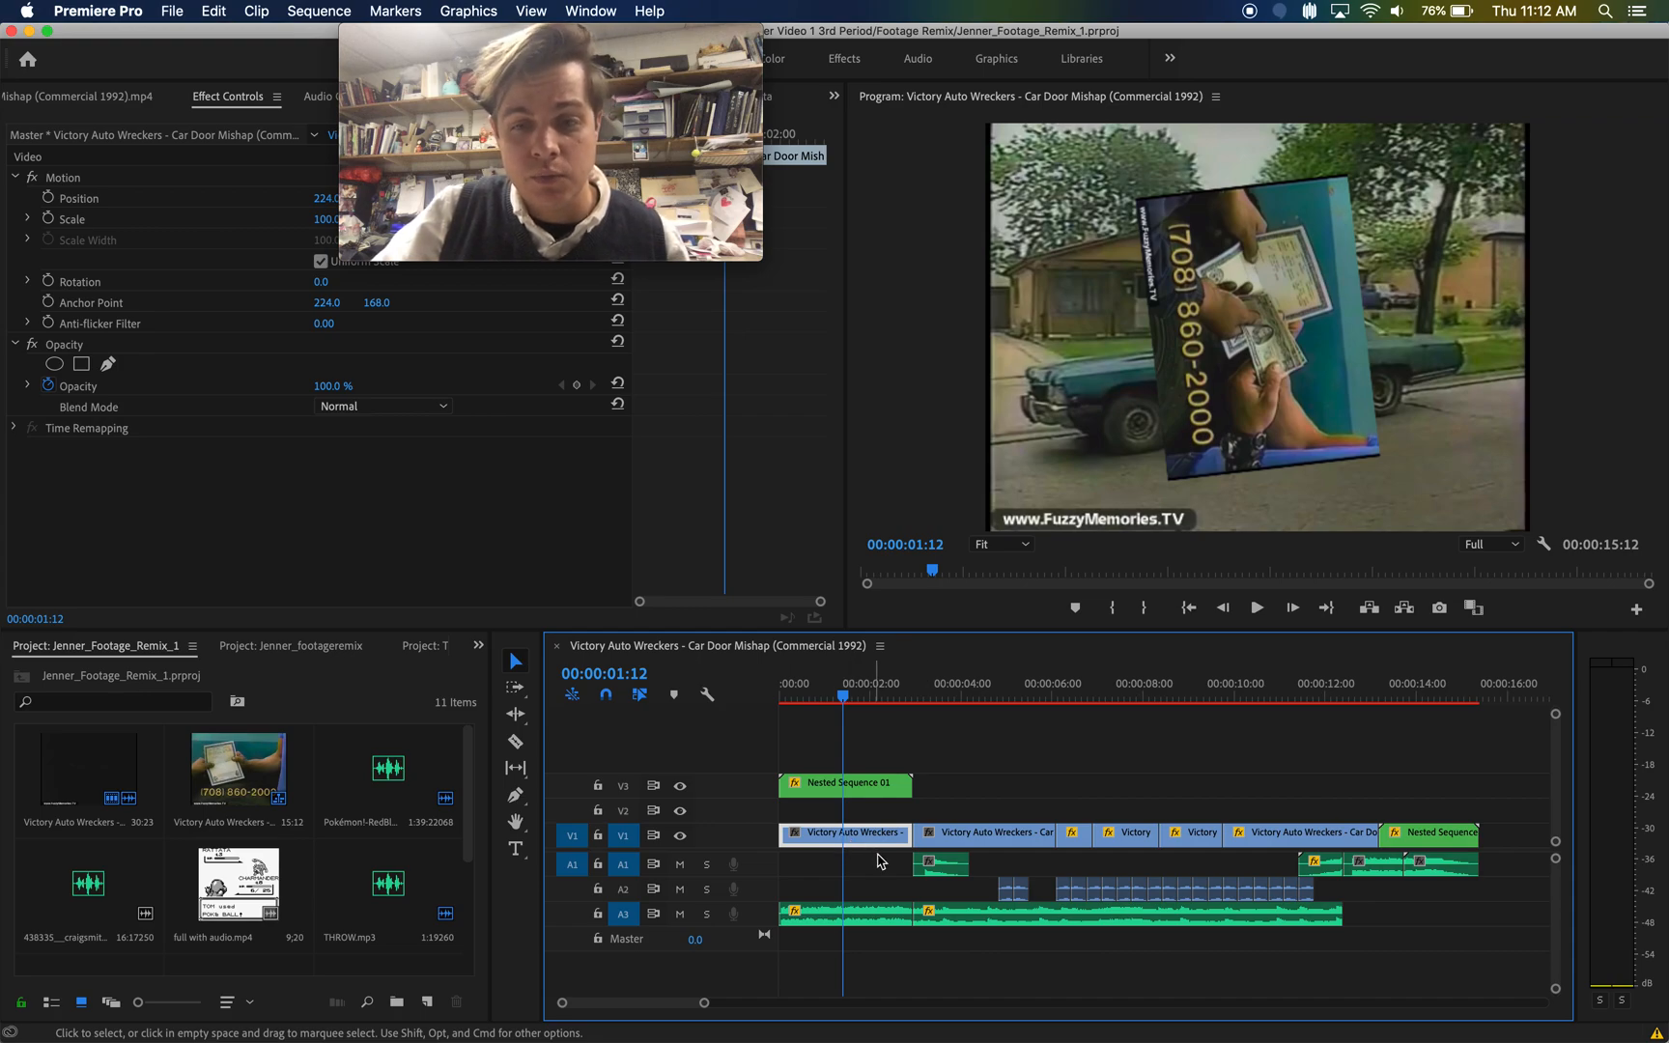
click(828, 916)
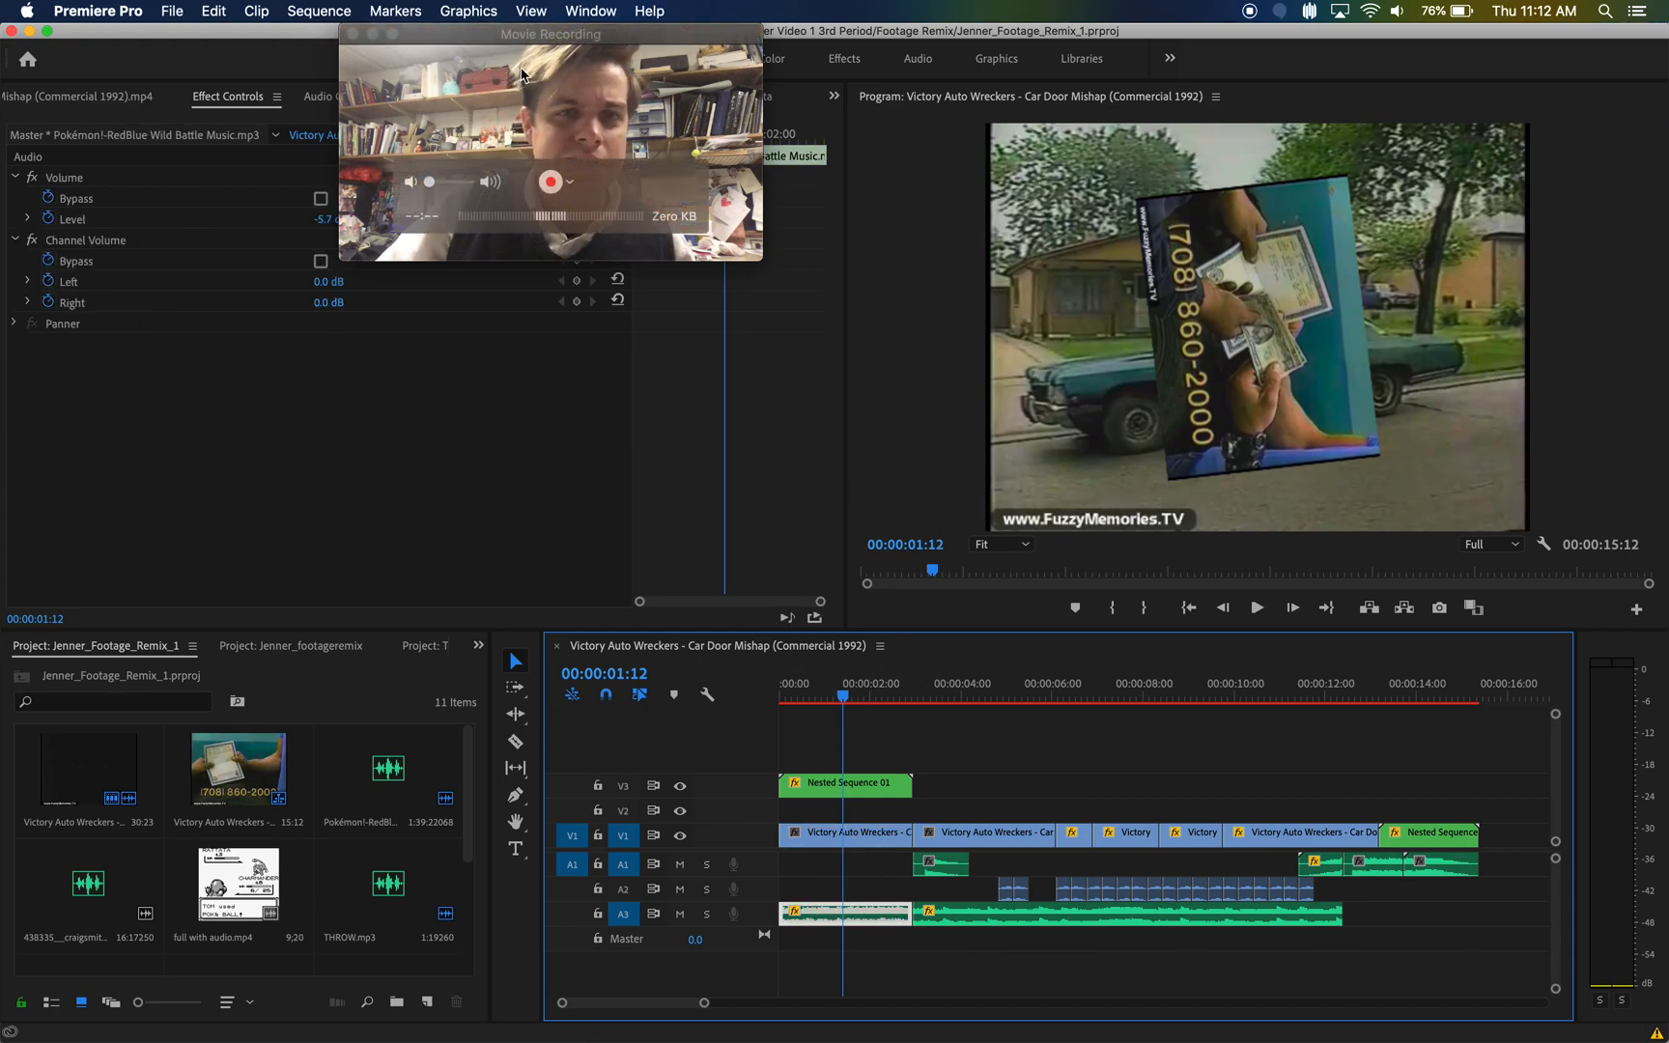
- Create a new project named "Demo Pt 2" with the default settings and close the old remix sequence
drag(473, 29, 1363, 7)
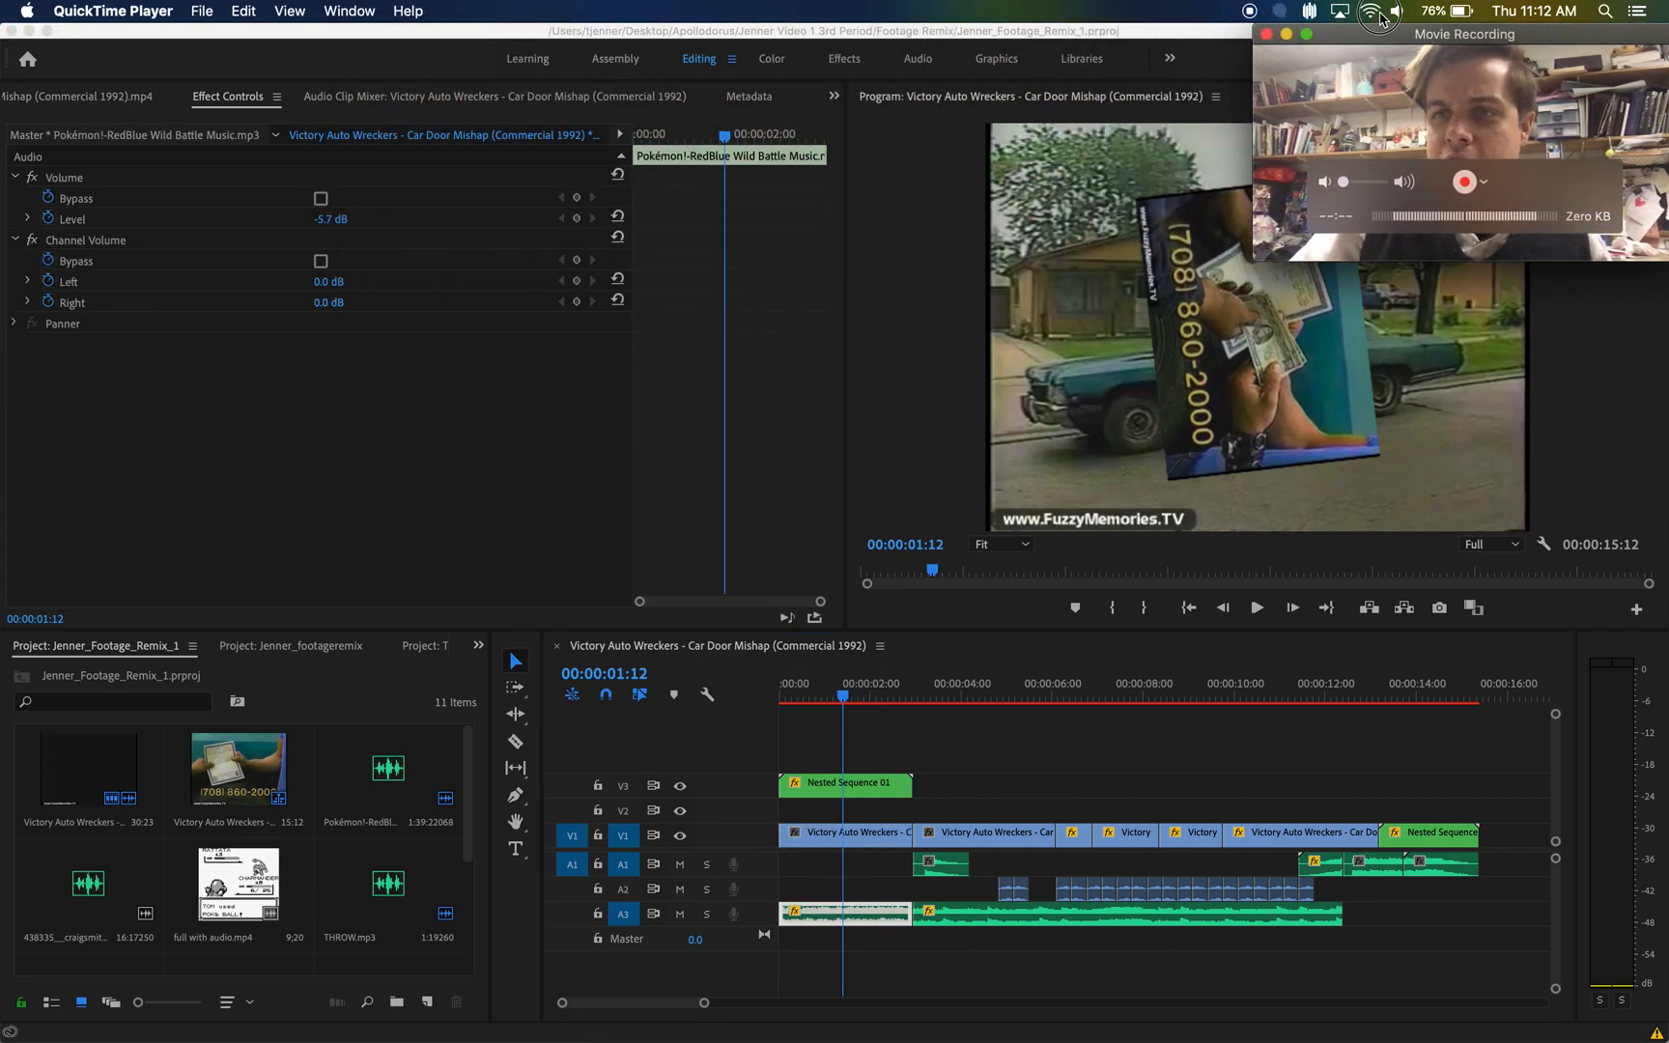
click(344, 29)
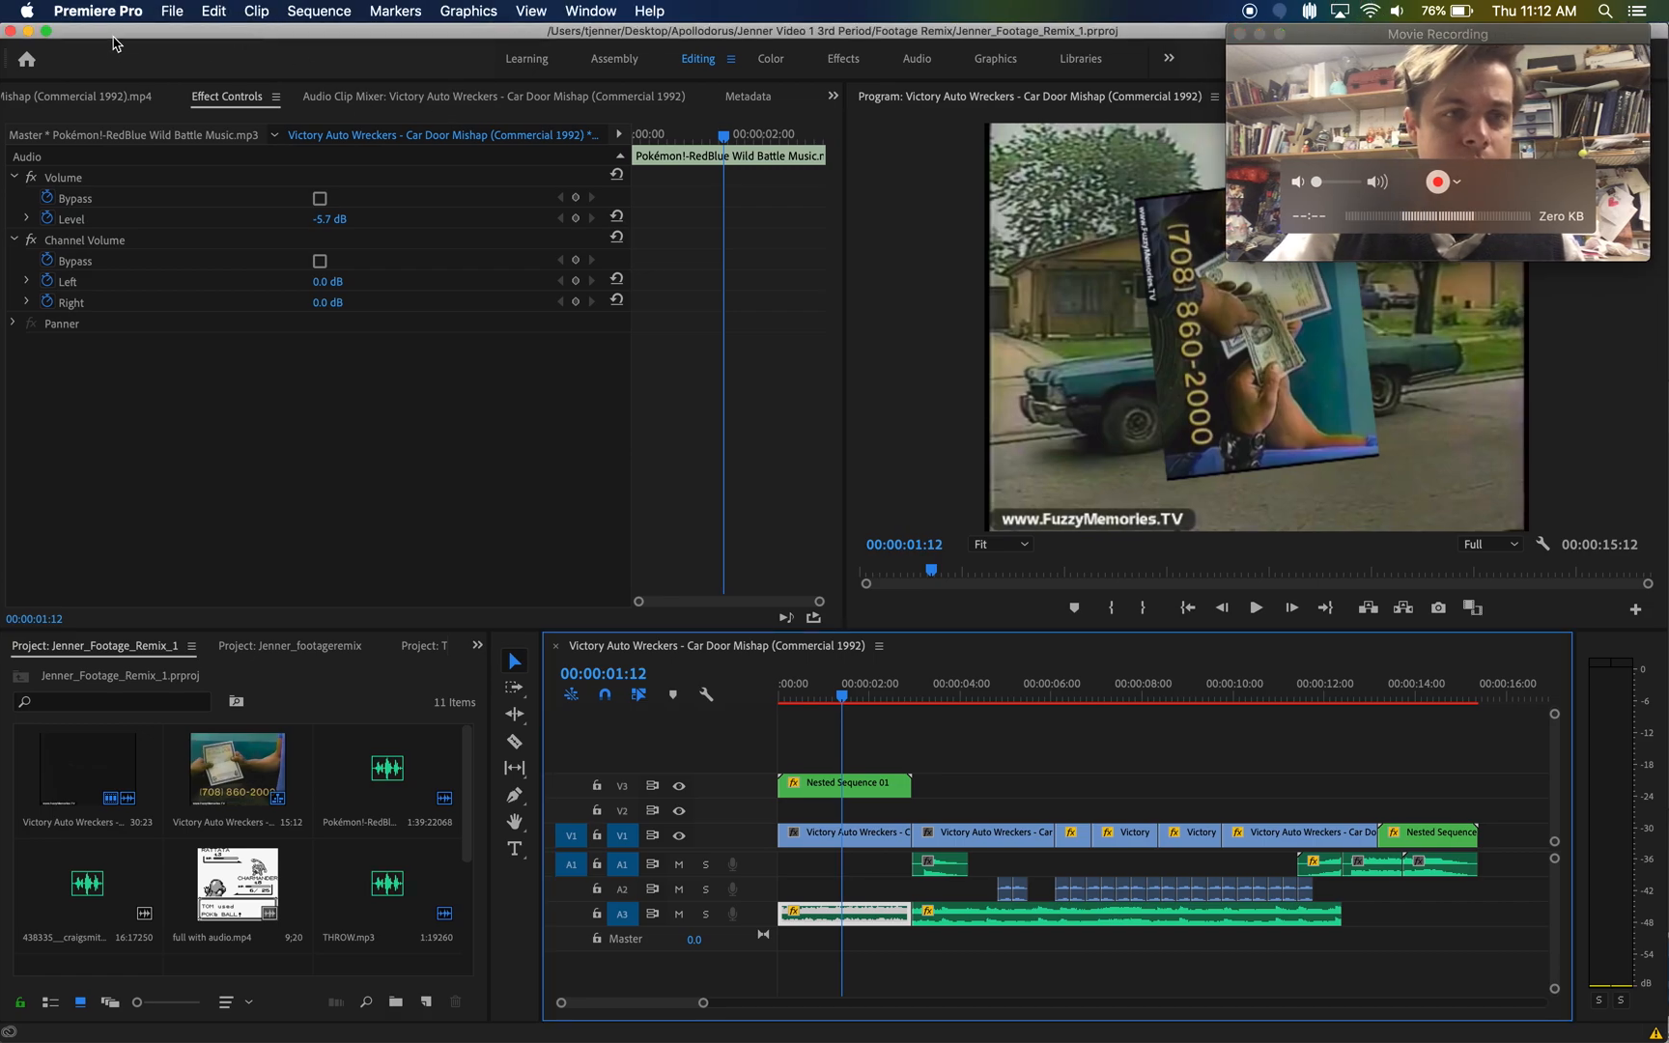
click(203, 10)
mouse_move(173, 12)
mouse_move(269, 39)
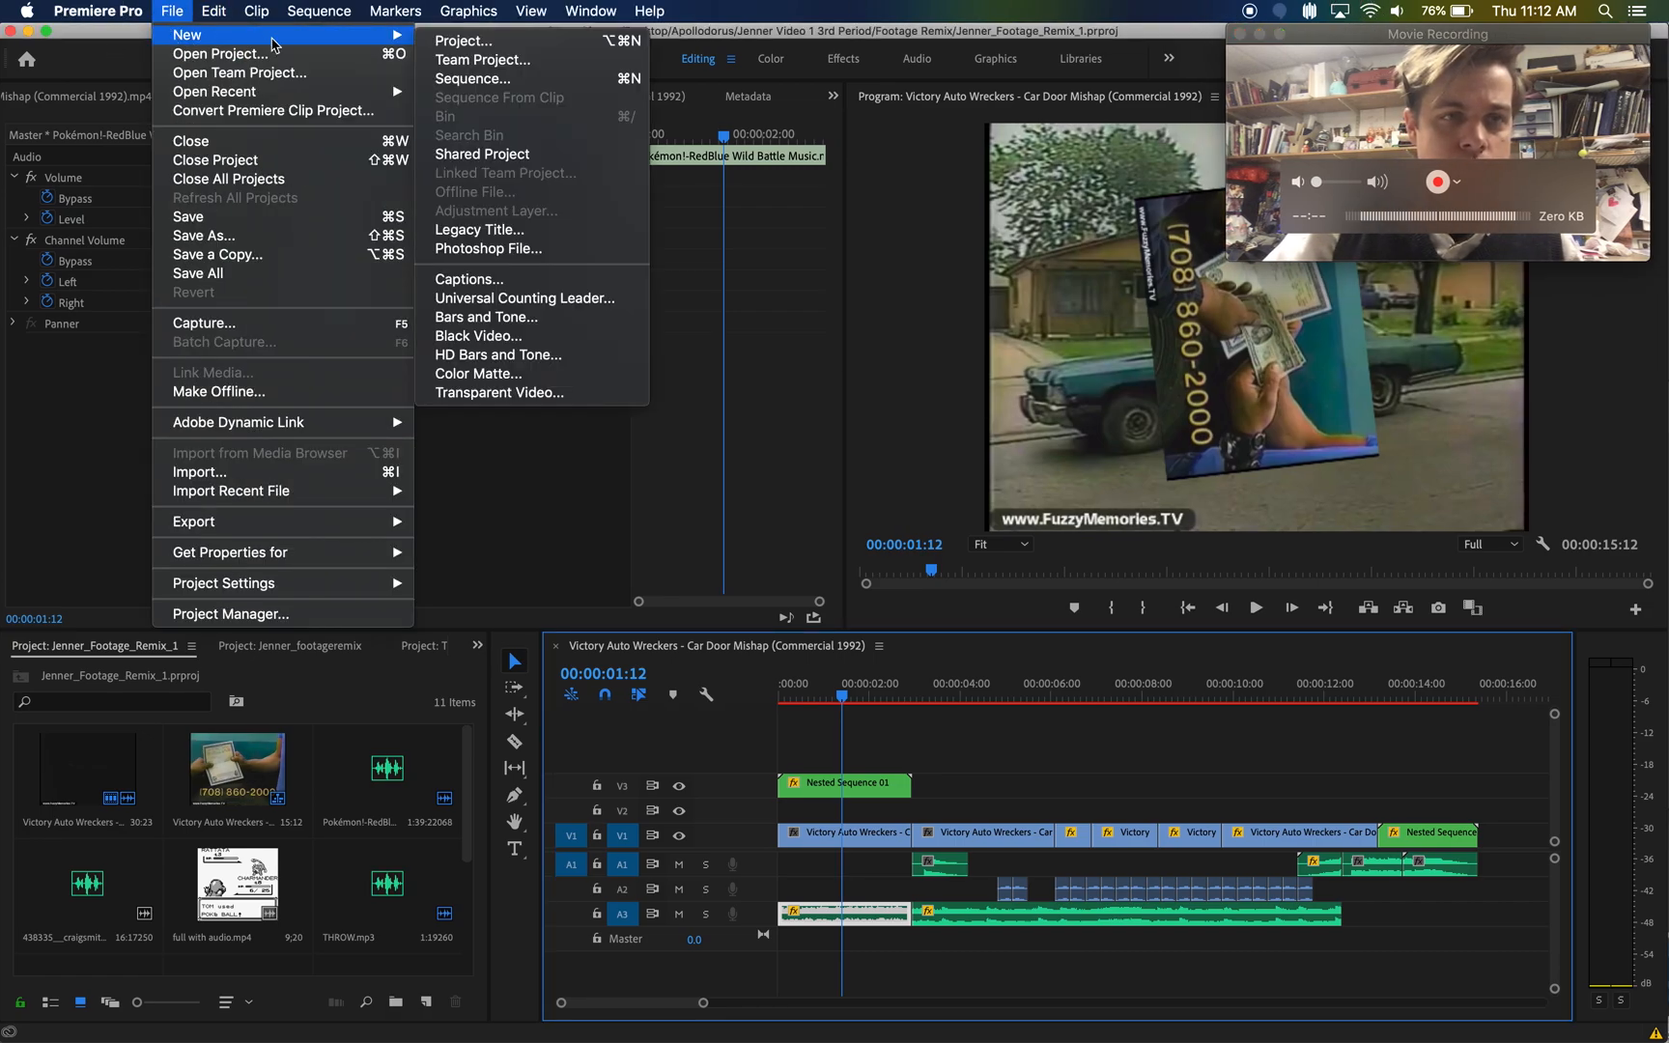
click(517, 41)
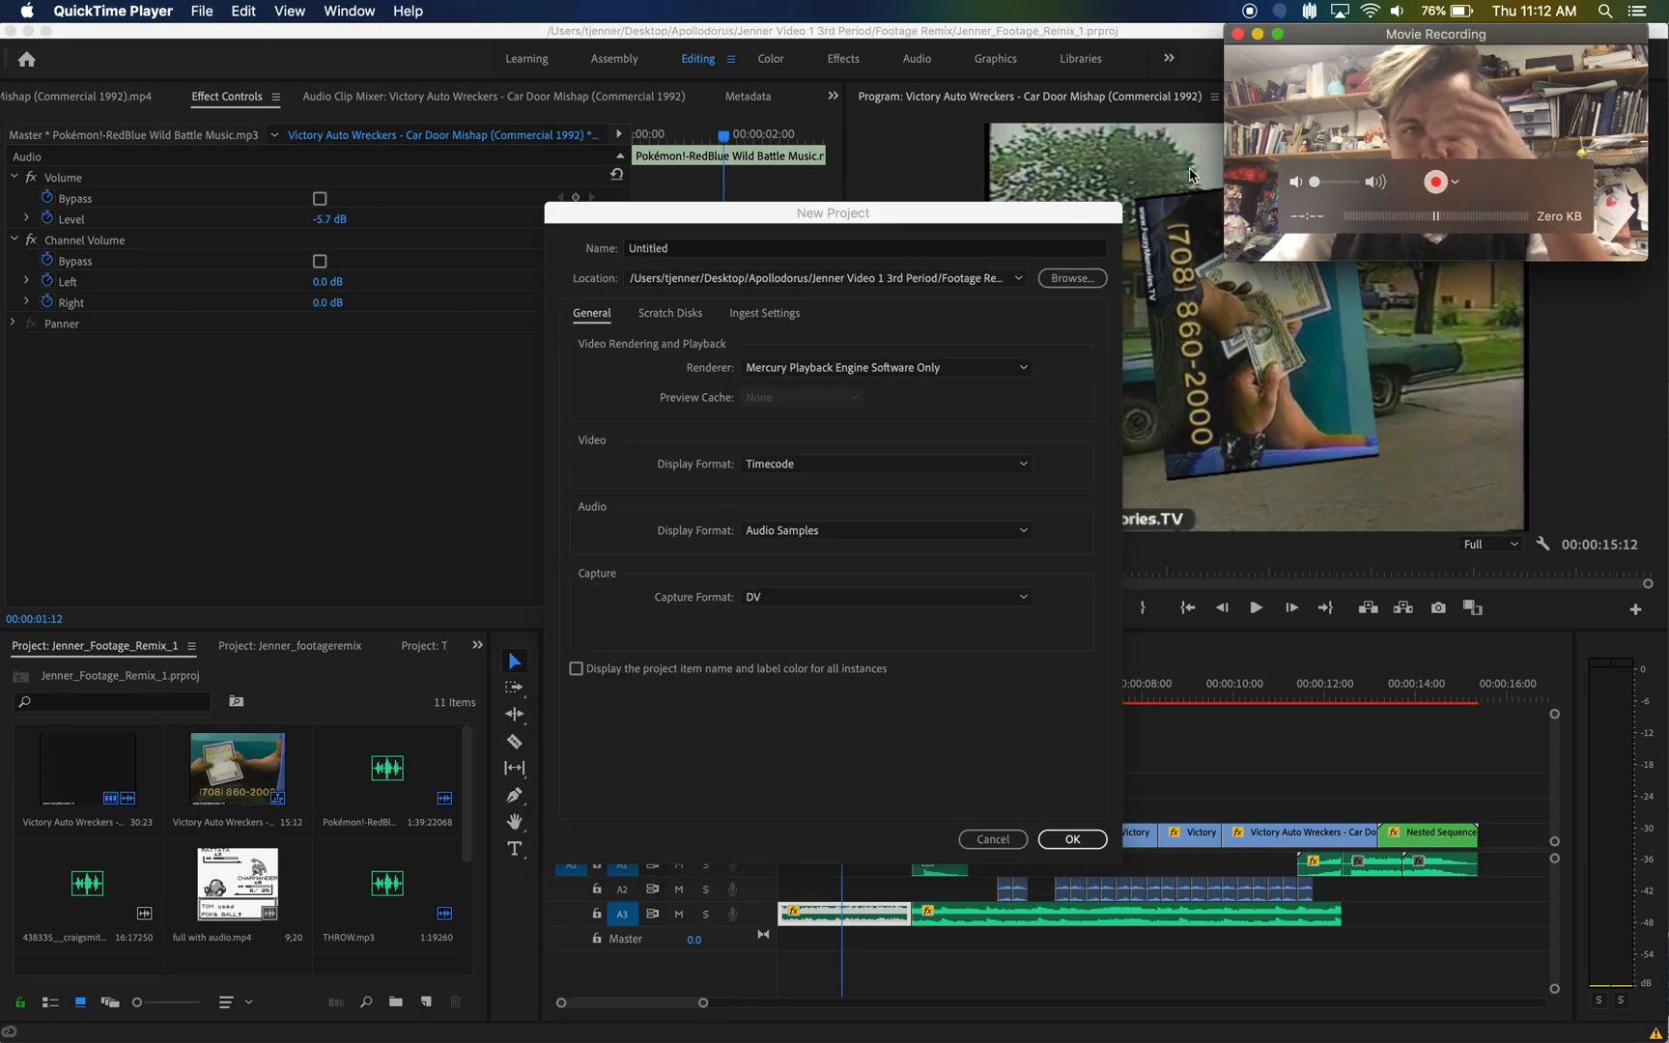
click(803, 251)
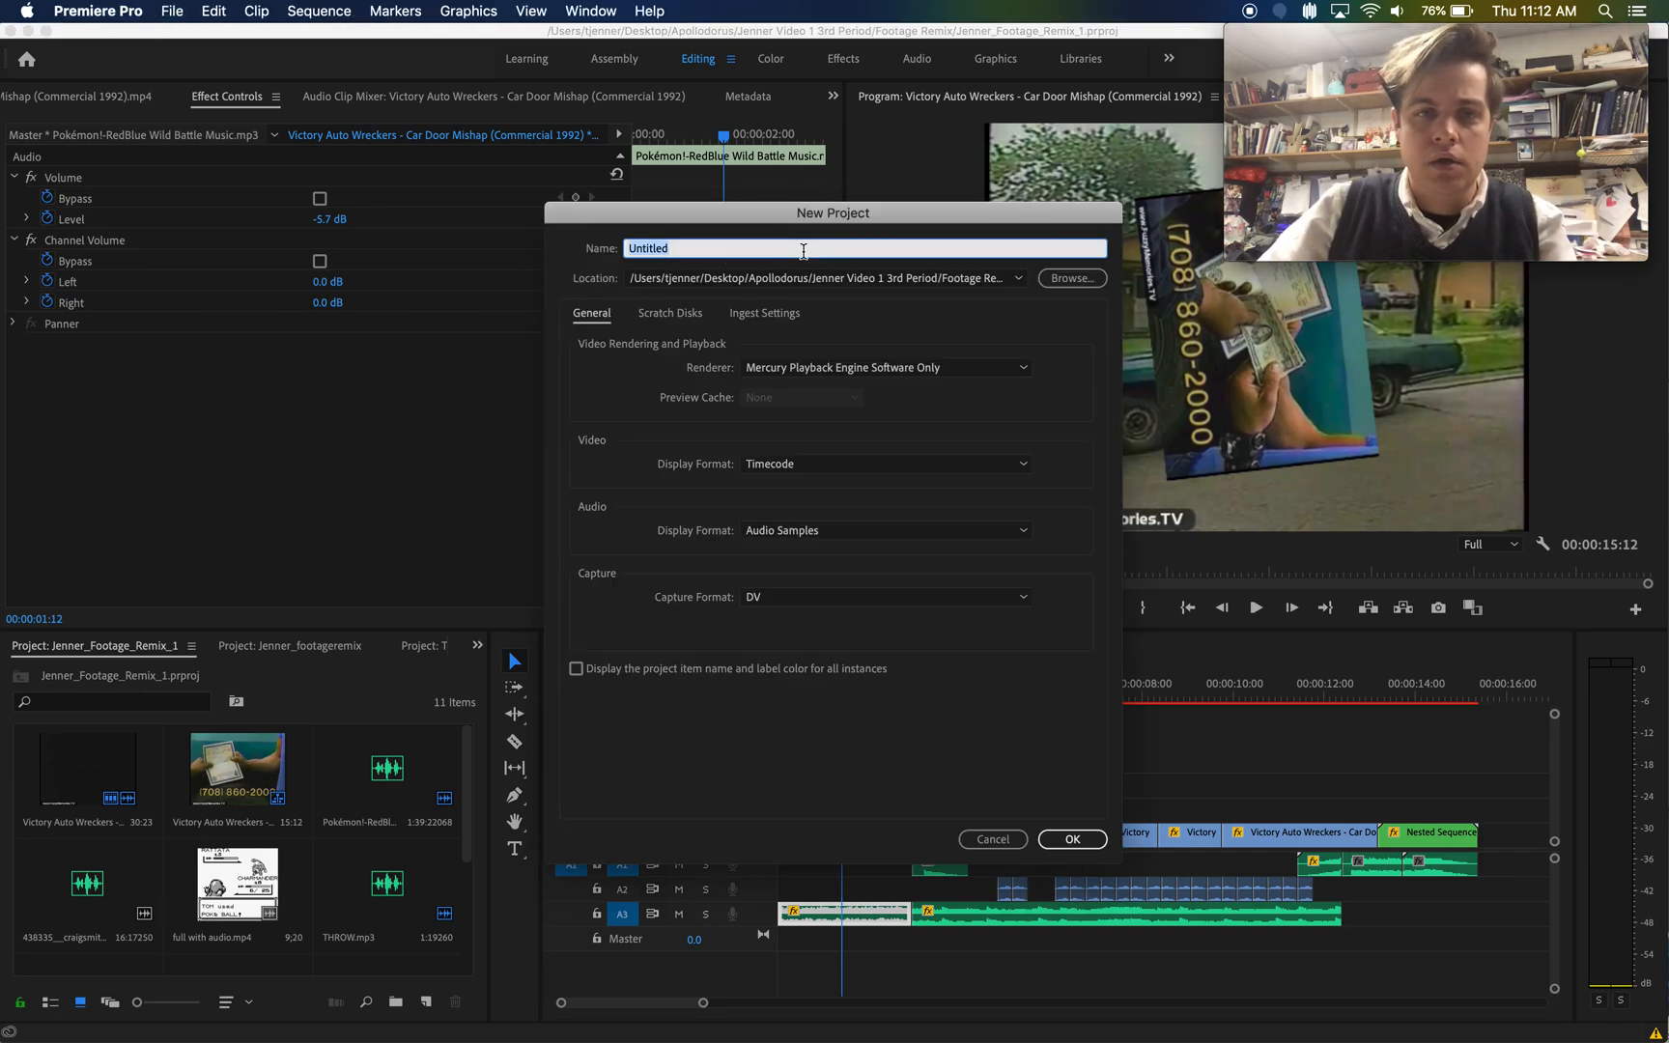
text(Demo Pt 2)
click(1071, 838)
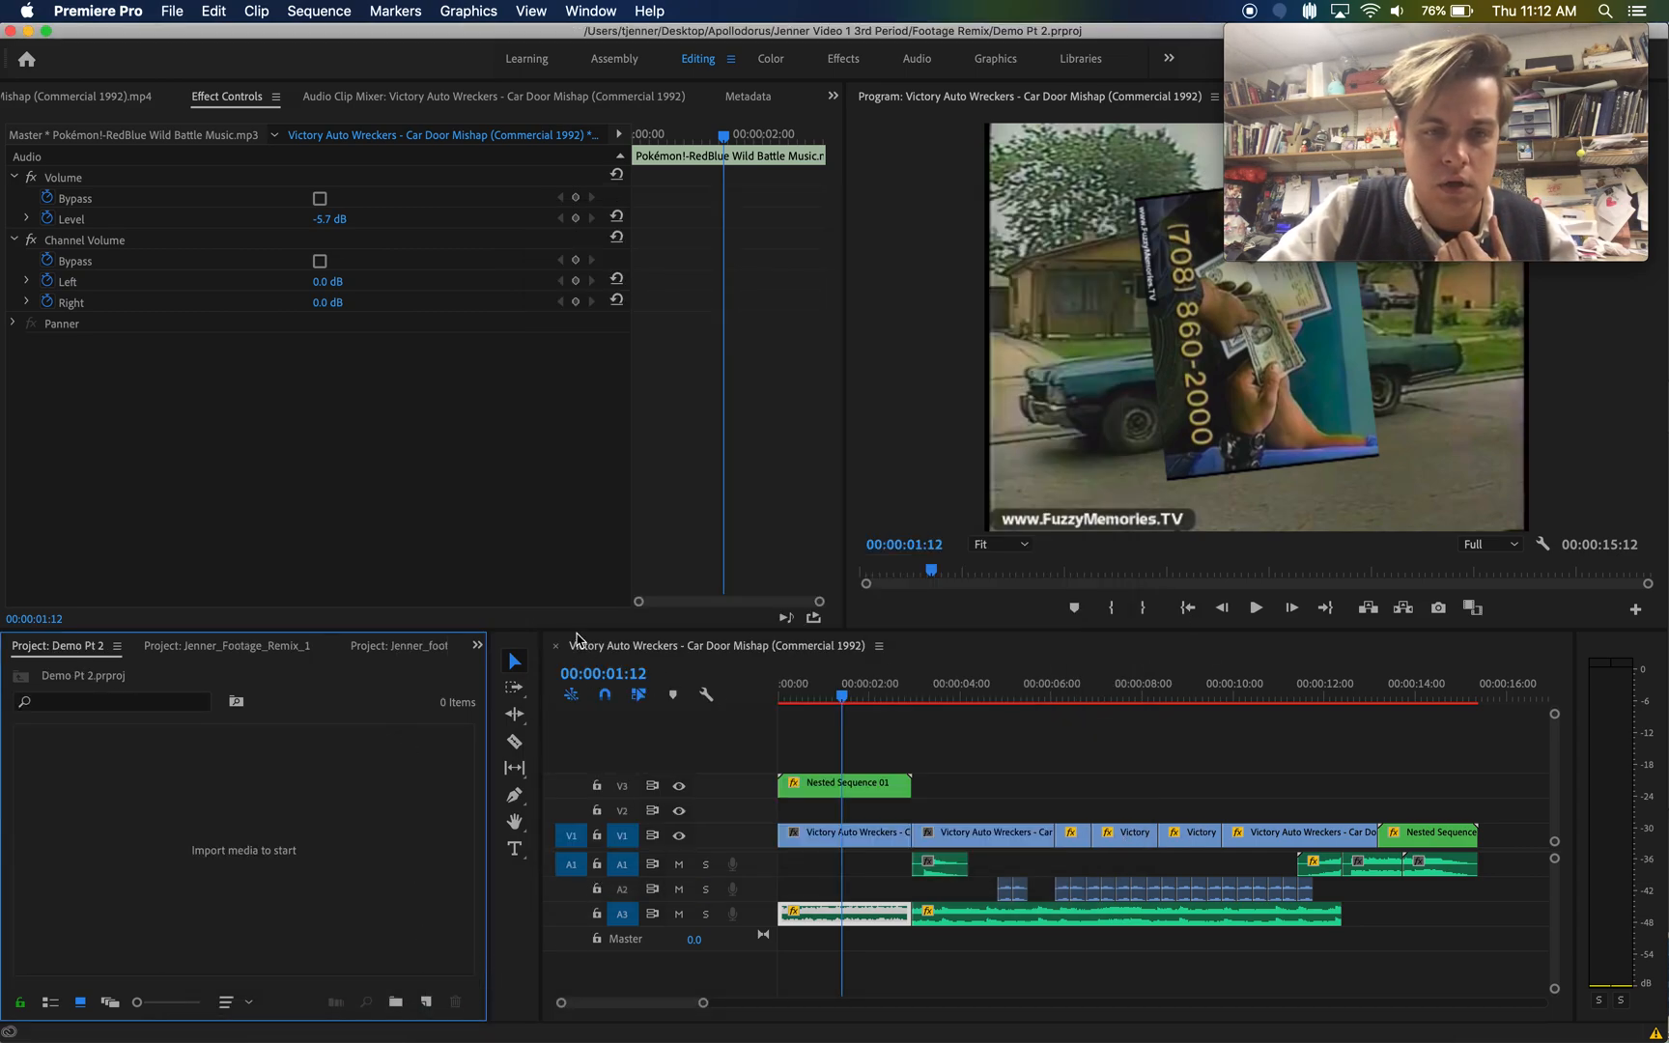
click(557, 647)
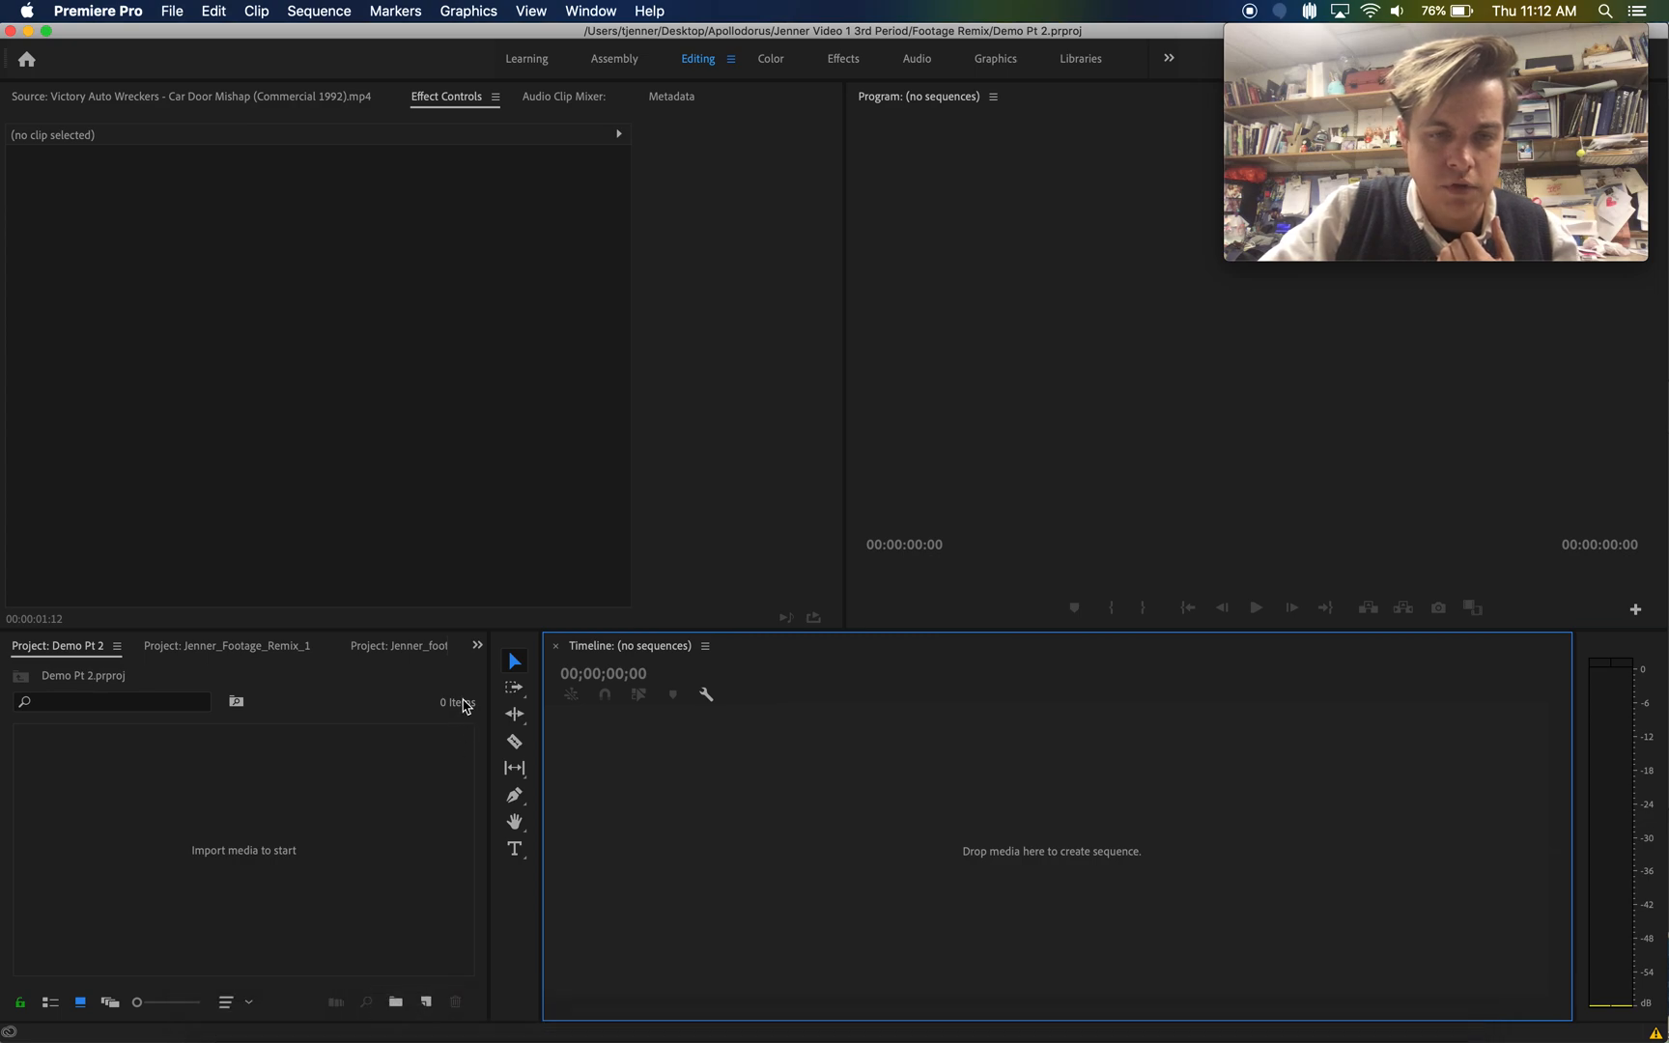
- Import the Victory Auto Wreckers - Car Door Mishap (Commercial 1992).mp4 video from the Footage Remix folder into the project
click(206, 1013)
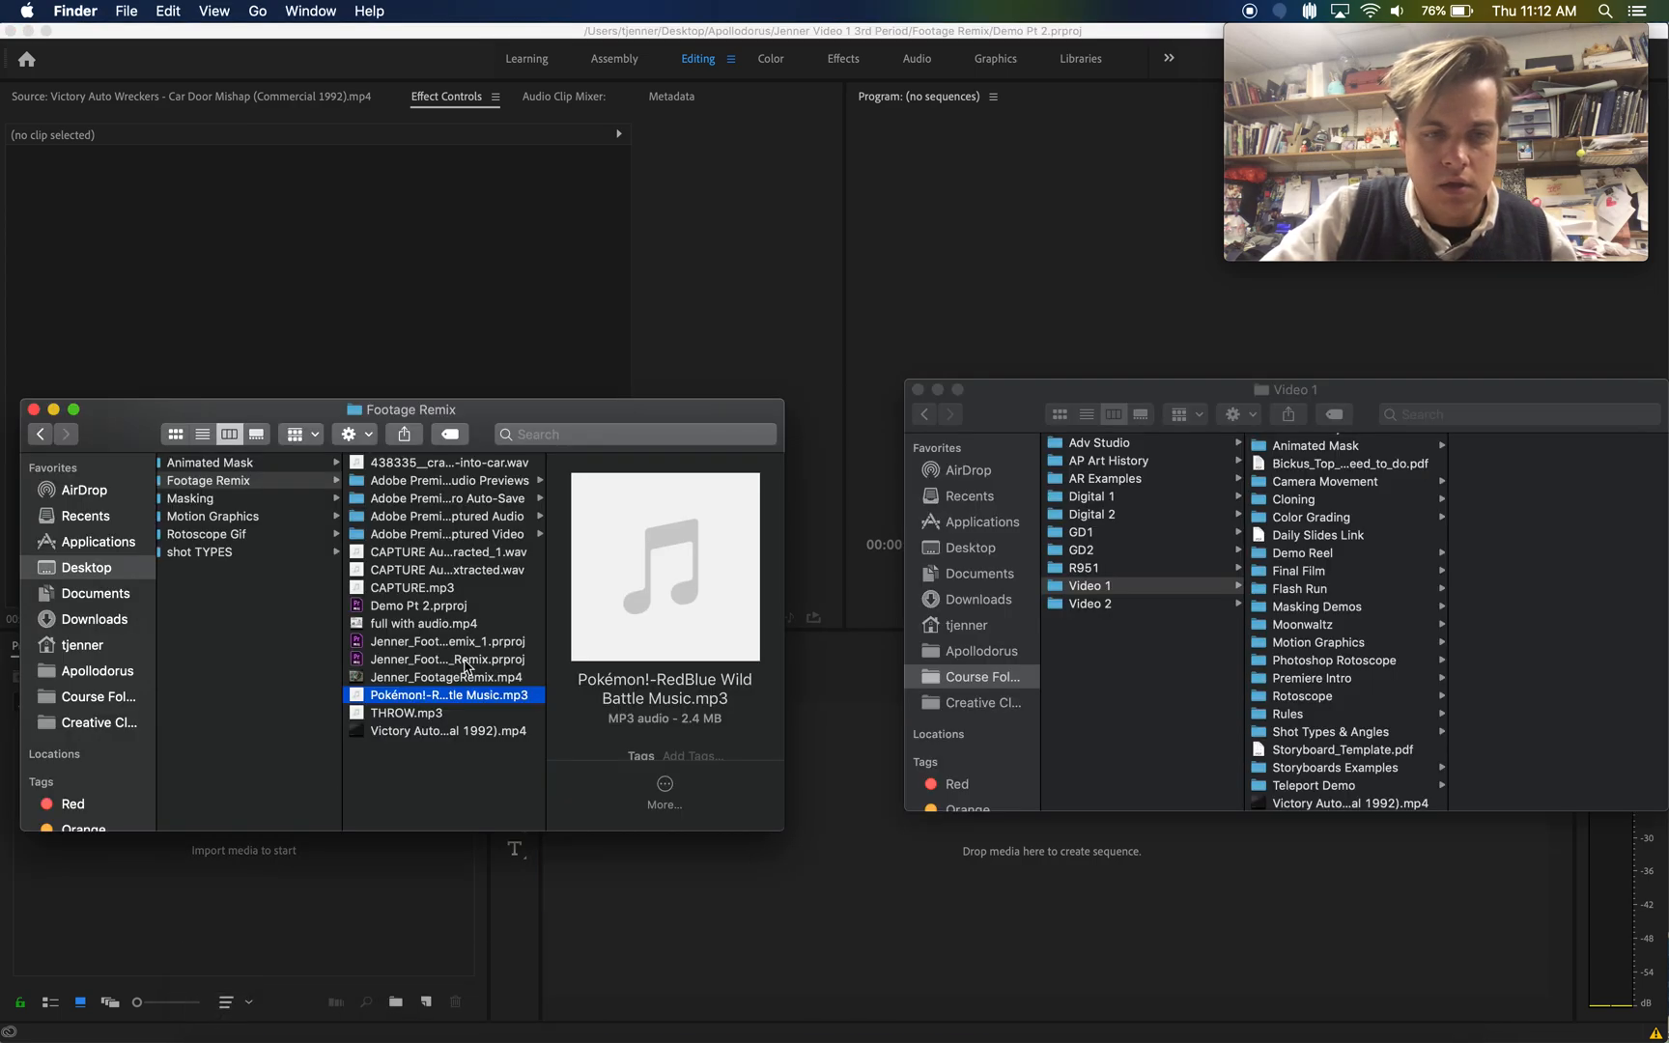
click(406, 732)
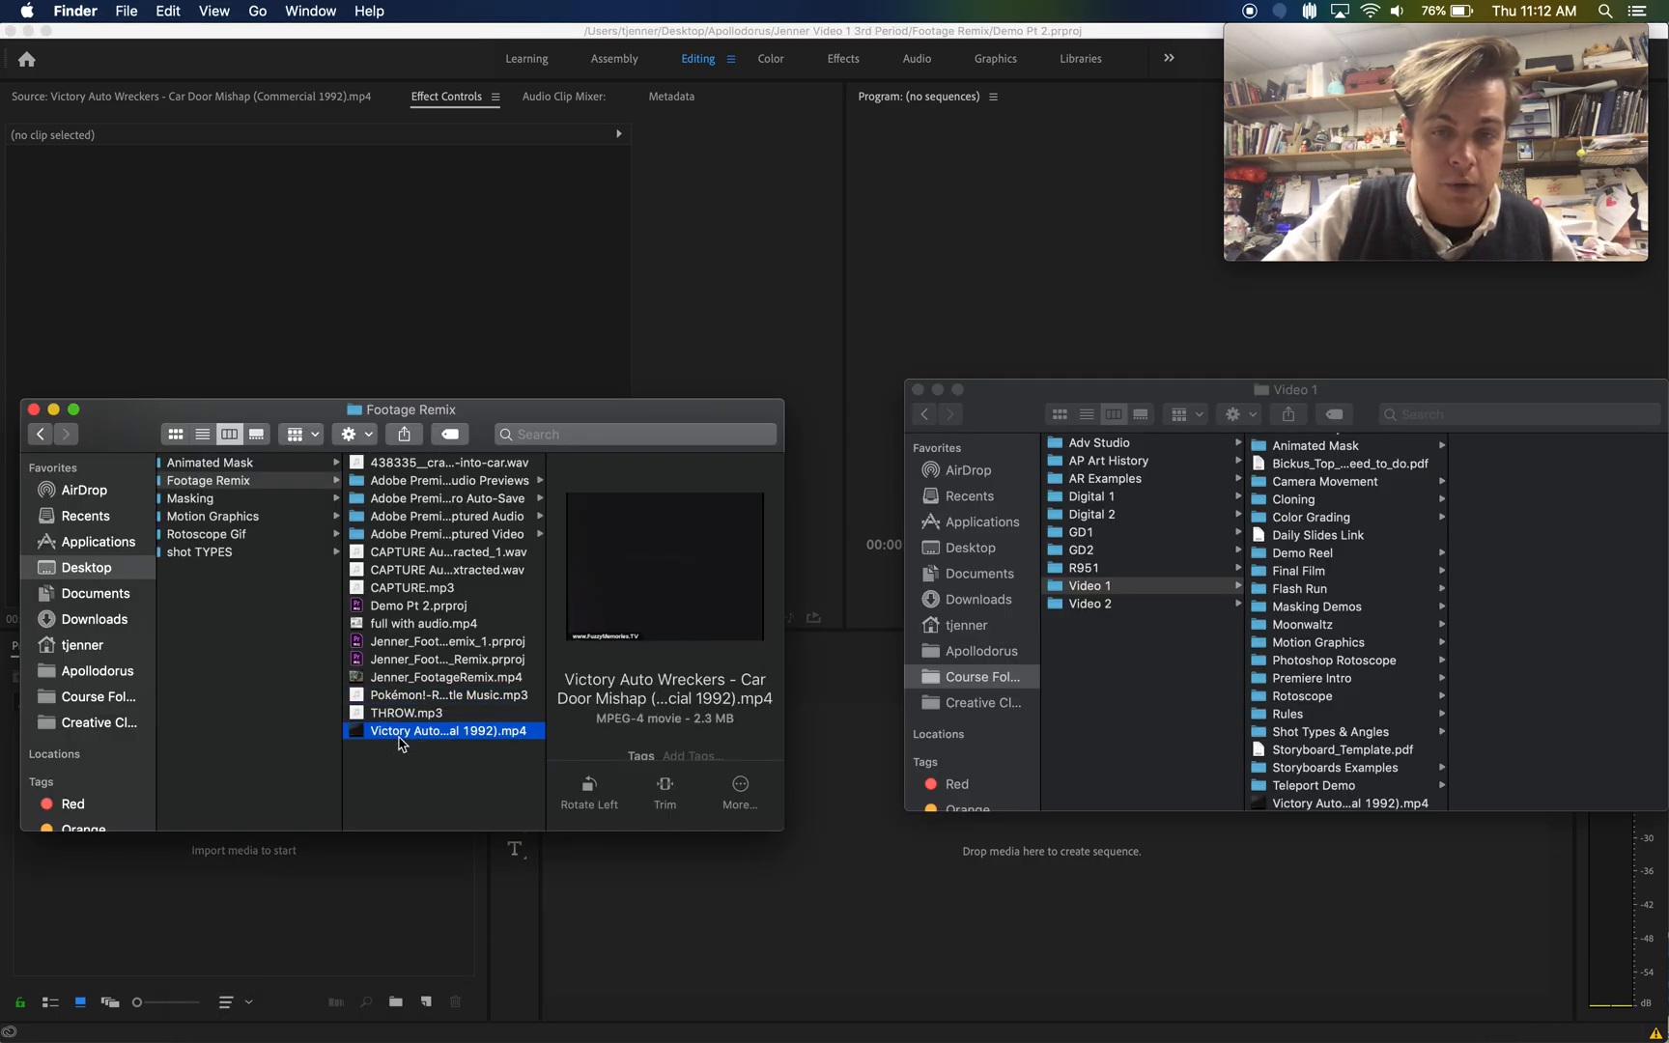
key(space)
key(space)
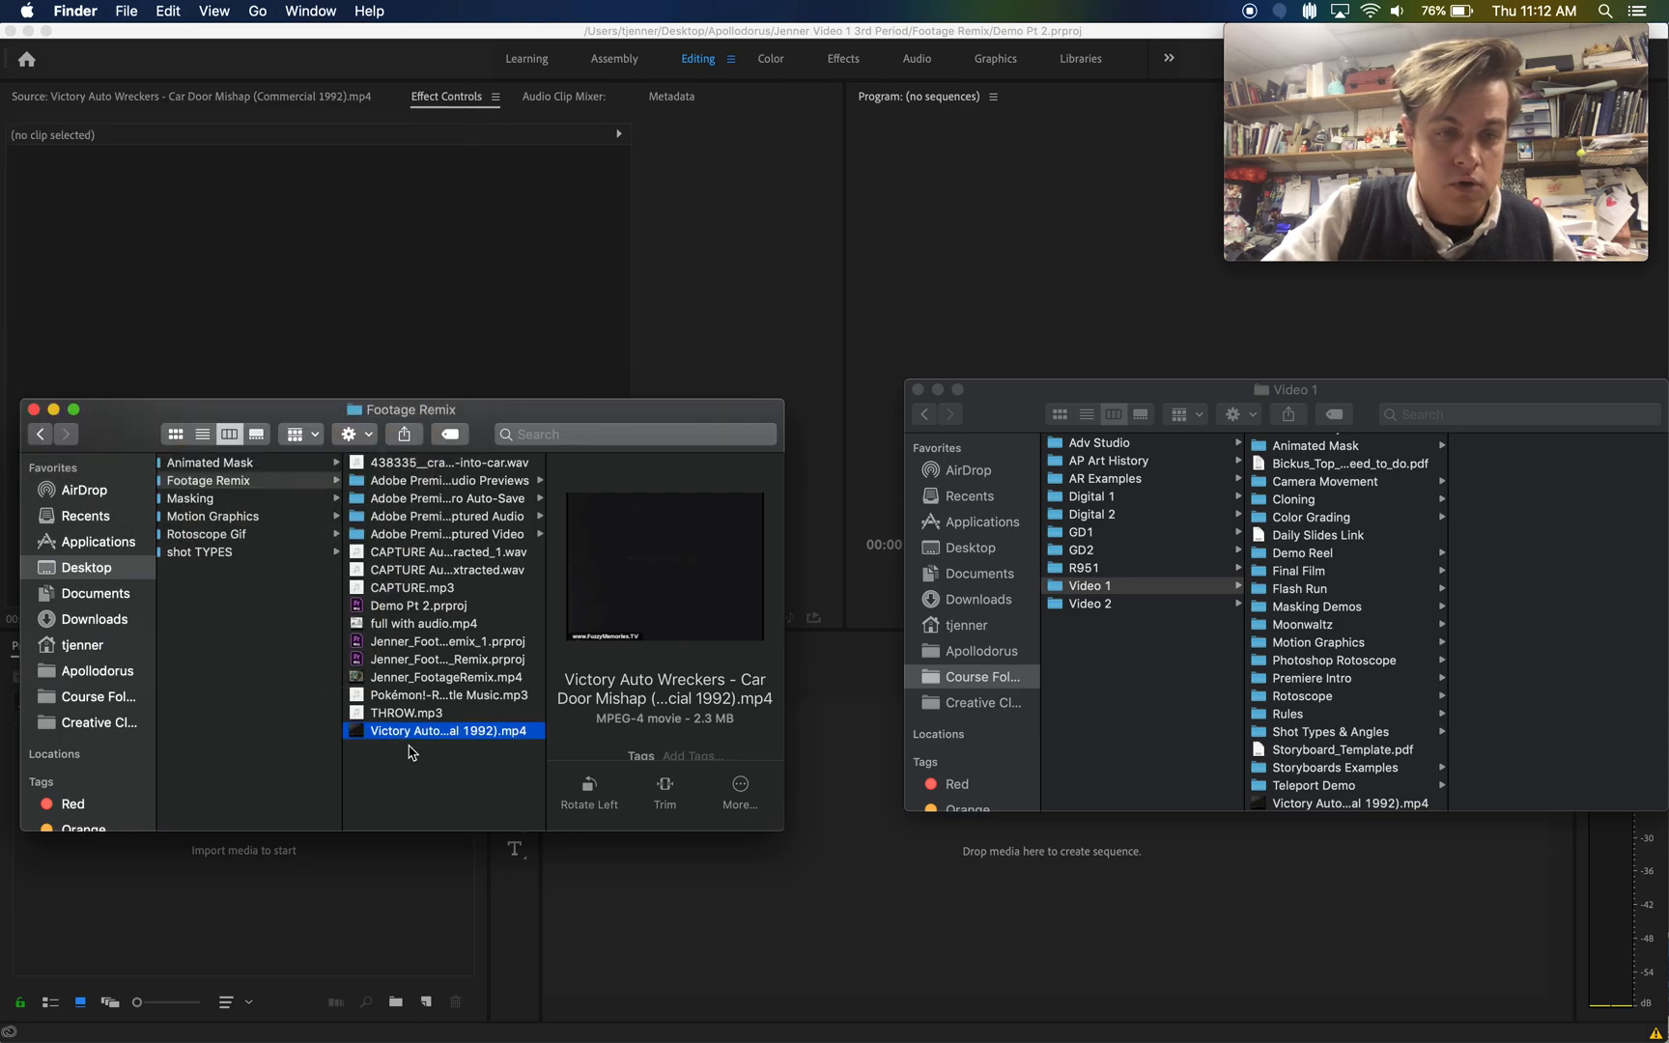
drag(411, 734, 351, 882)
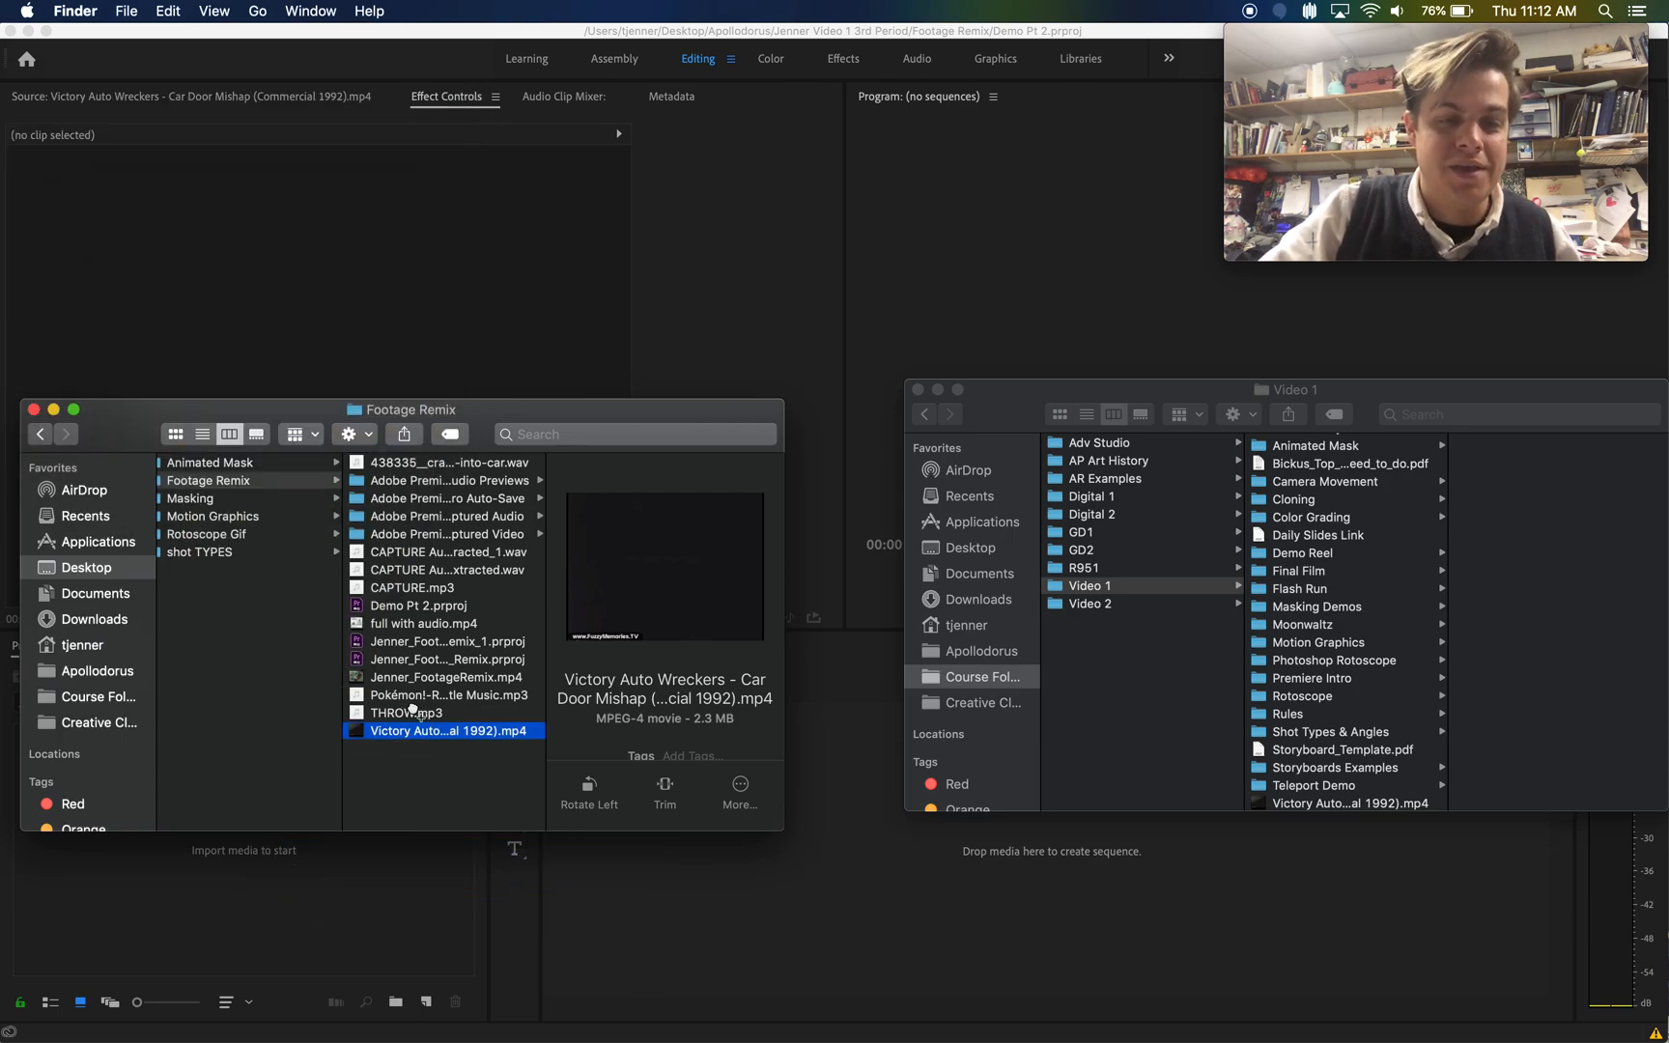
- Import Pokémon!-RedBlue Wild Battle Music.mp3 from the Footage Remix folder into the project
click(451, 697)
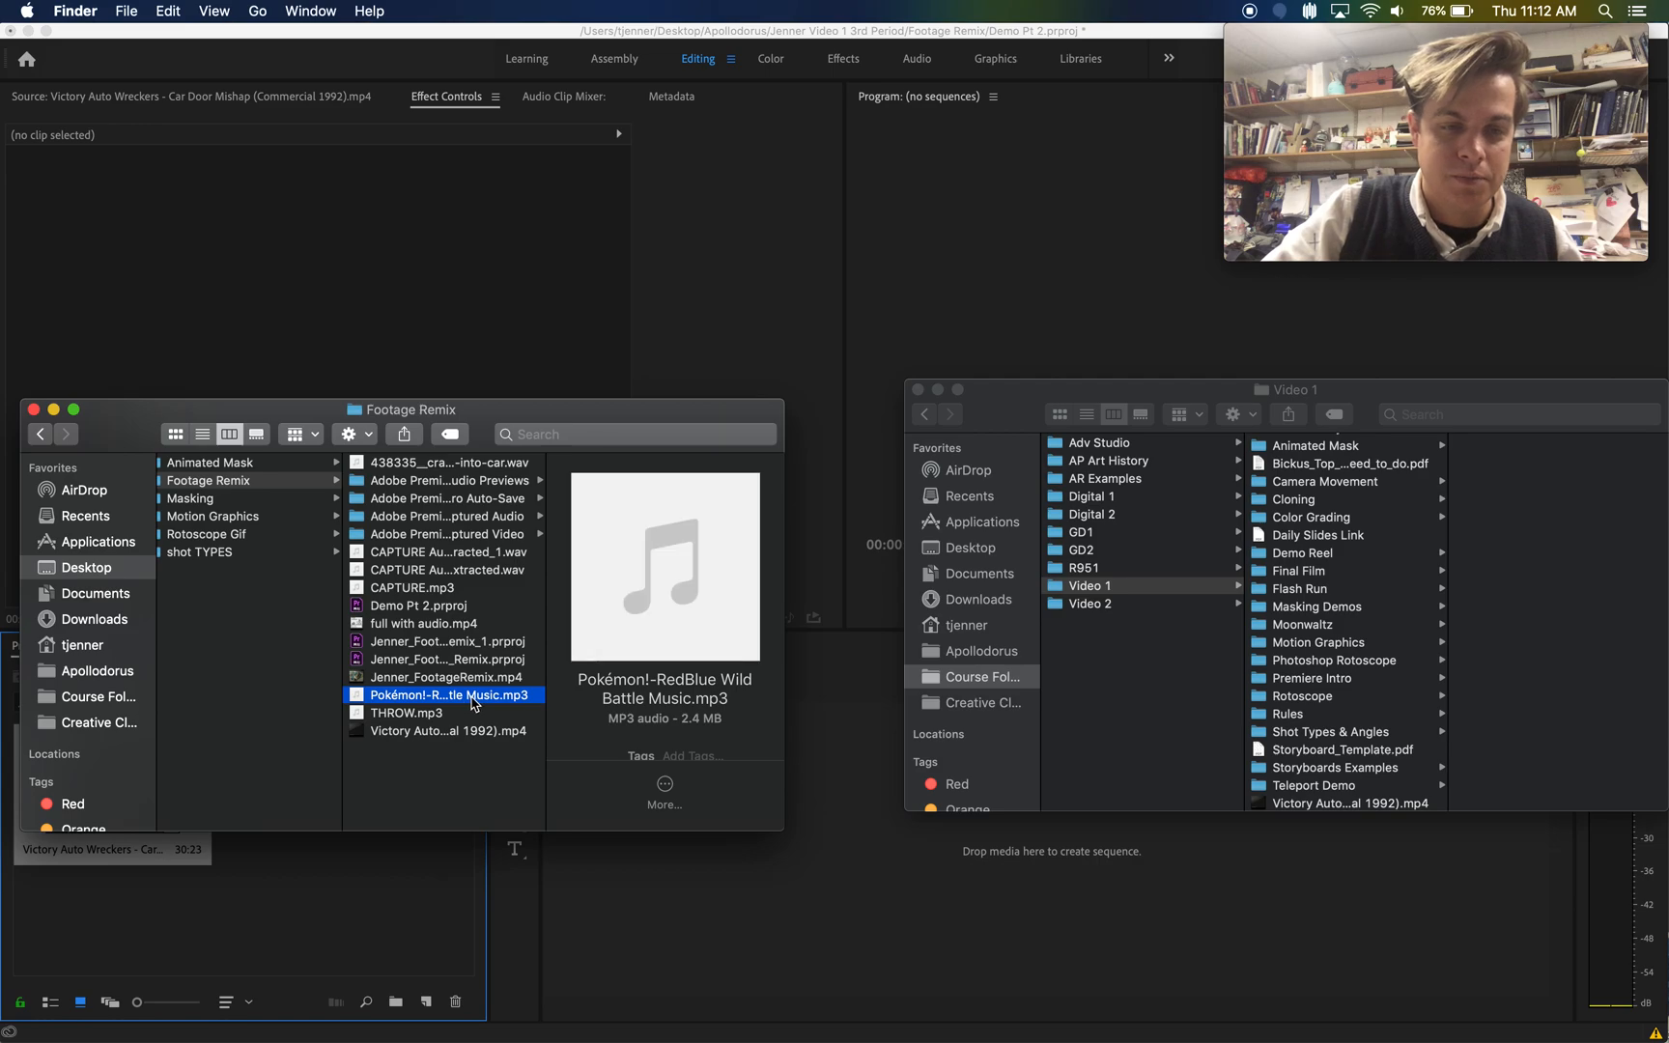
drag(458, 713, 334, 883)
click(379, 906)
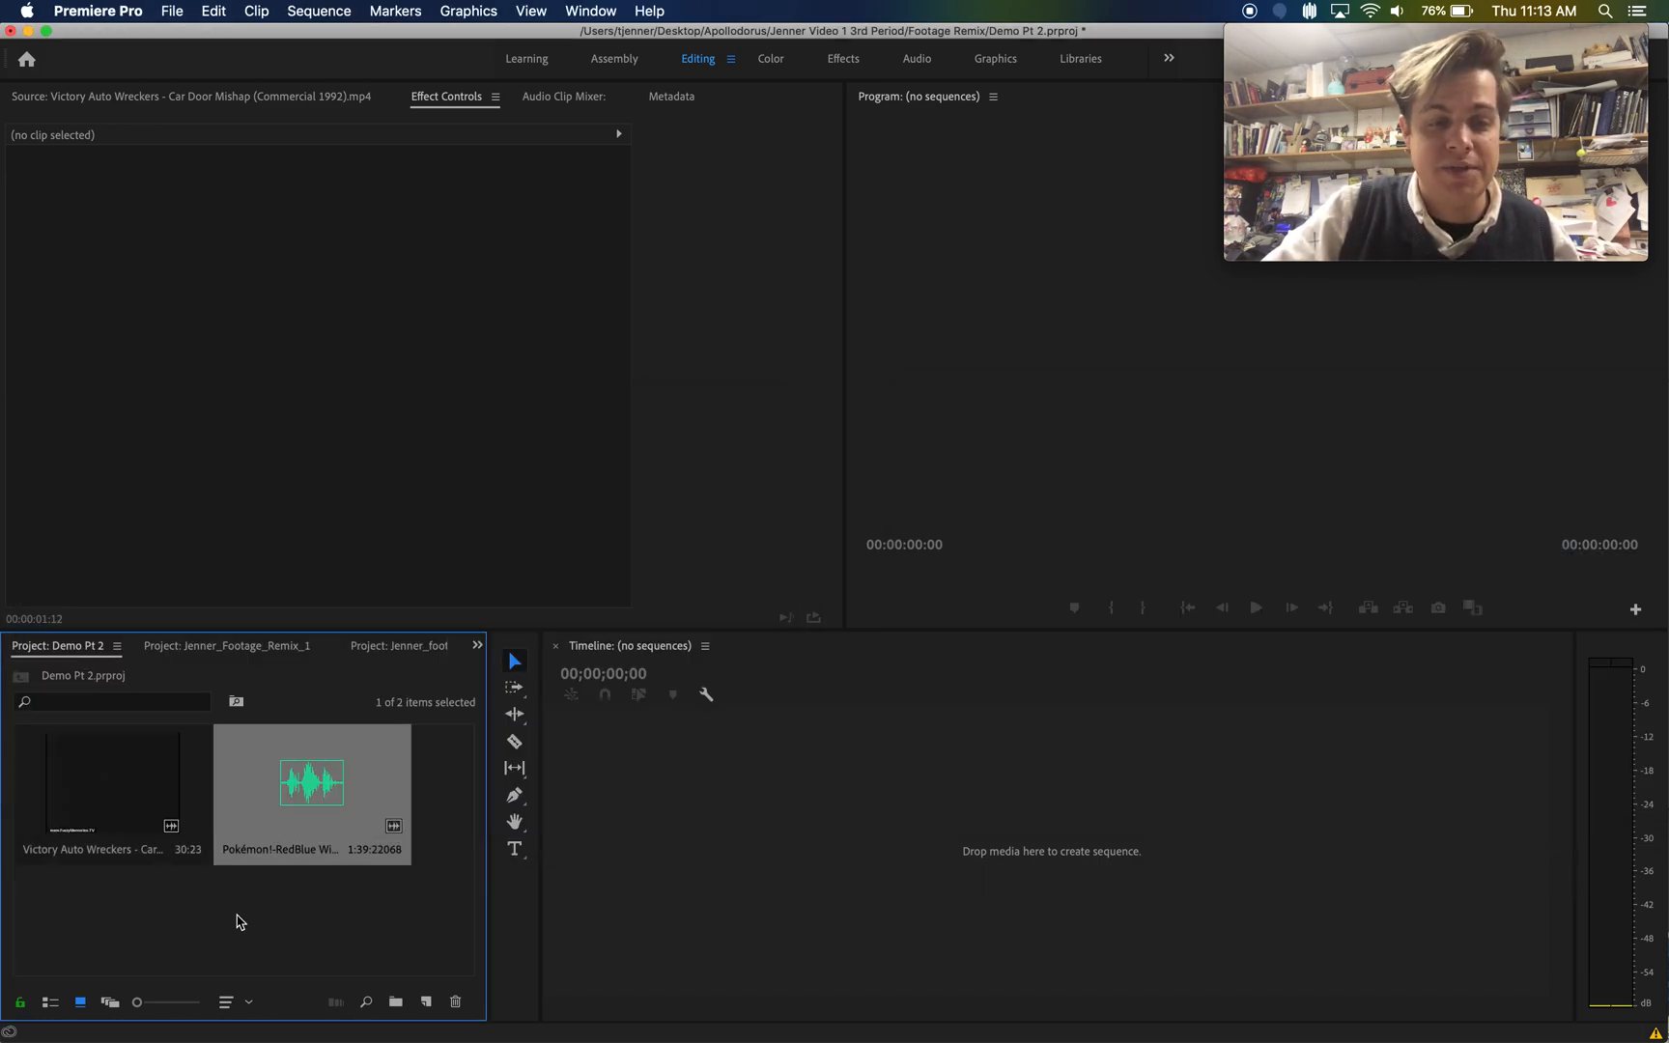
- Create a sequence from the Victory Auto Wreckers video in the Editing workspace, with the playhead at the start
click(612, 60)
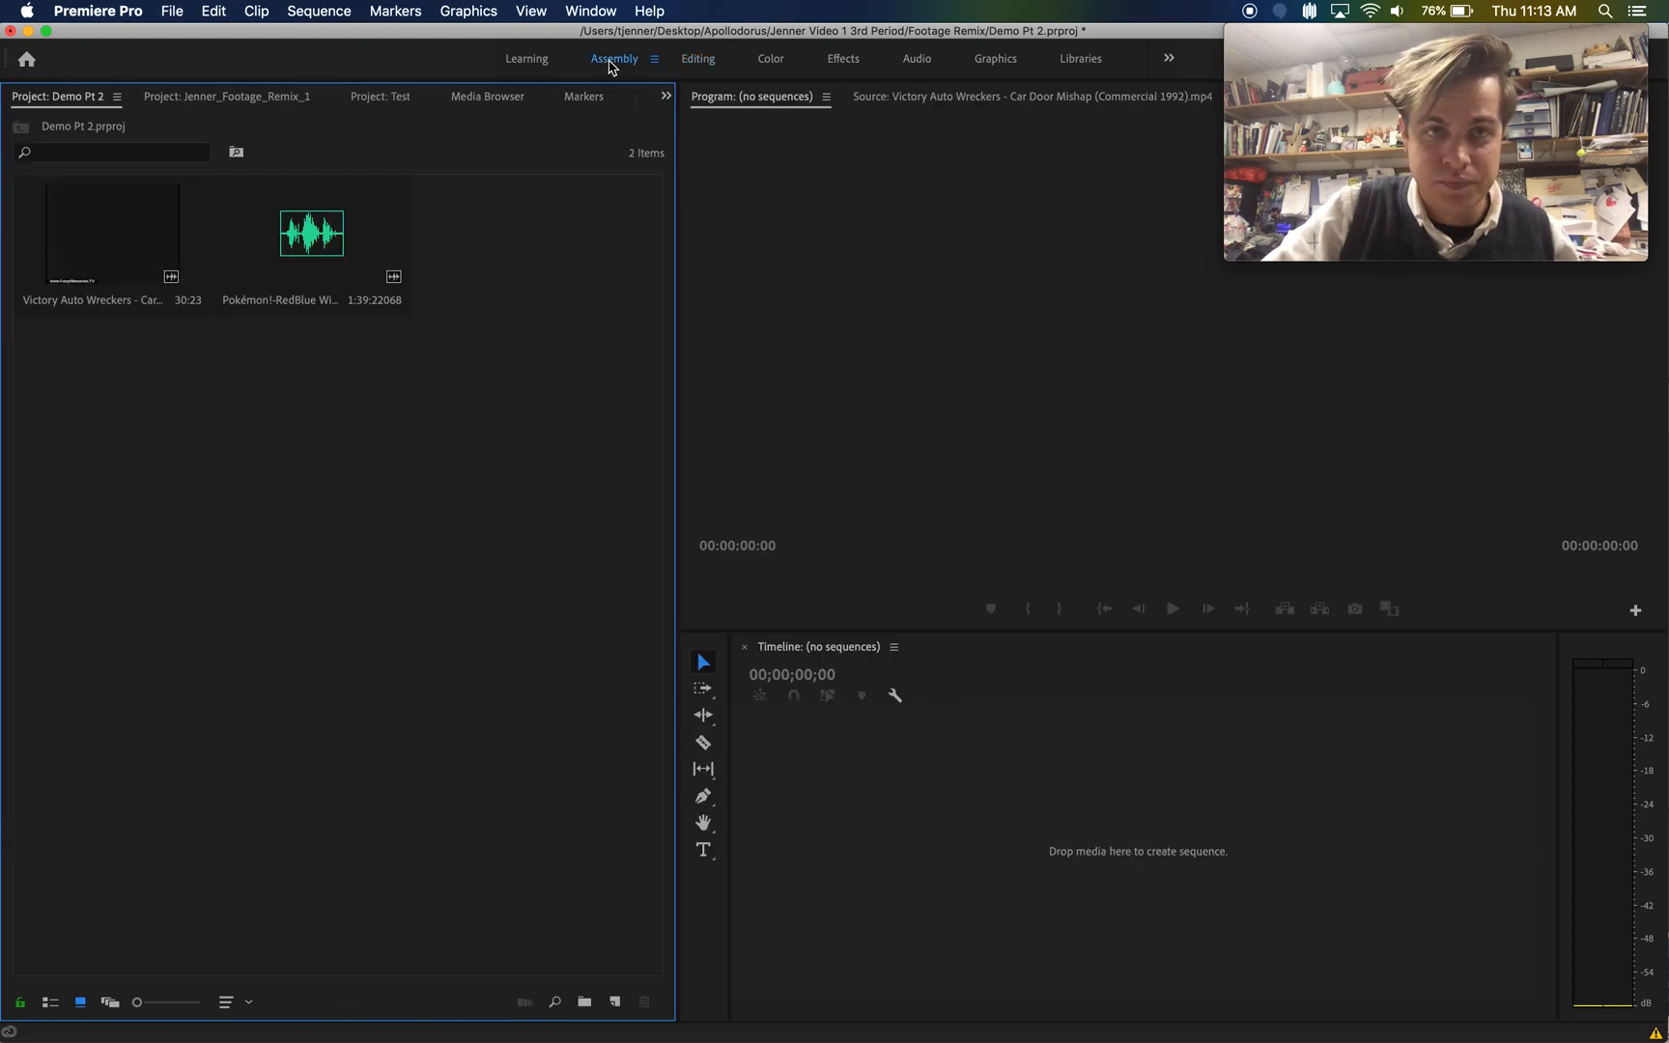
click(700, 60)
drag(145, 850, 807, 833)
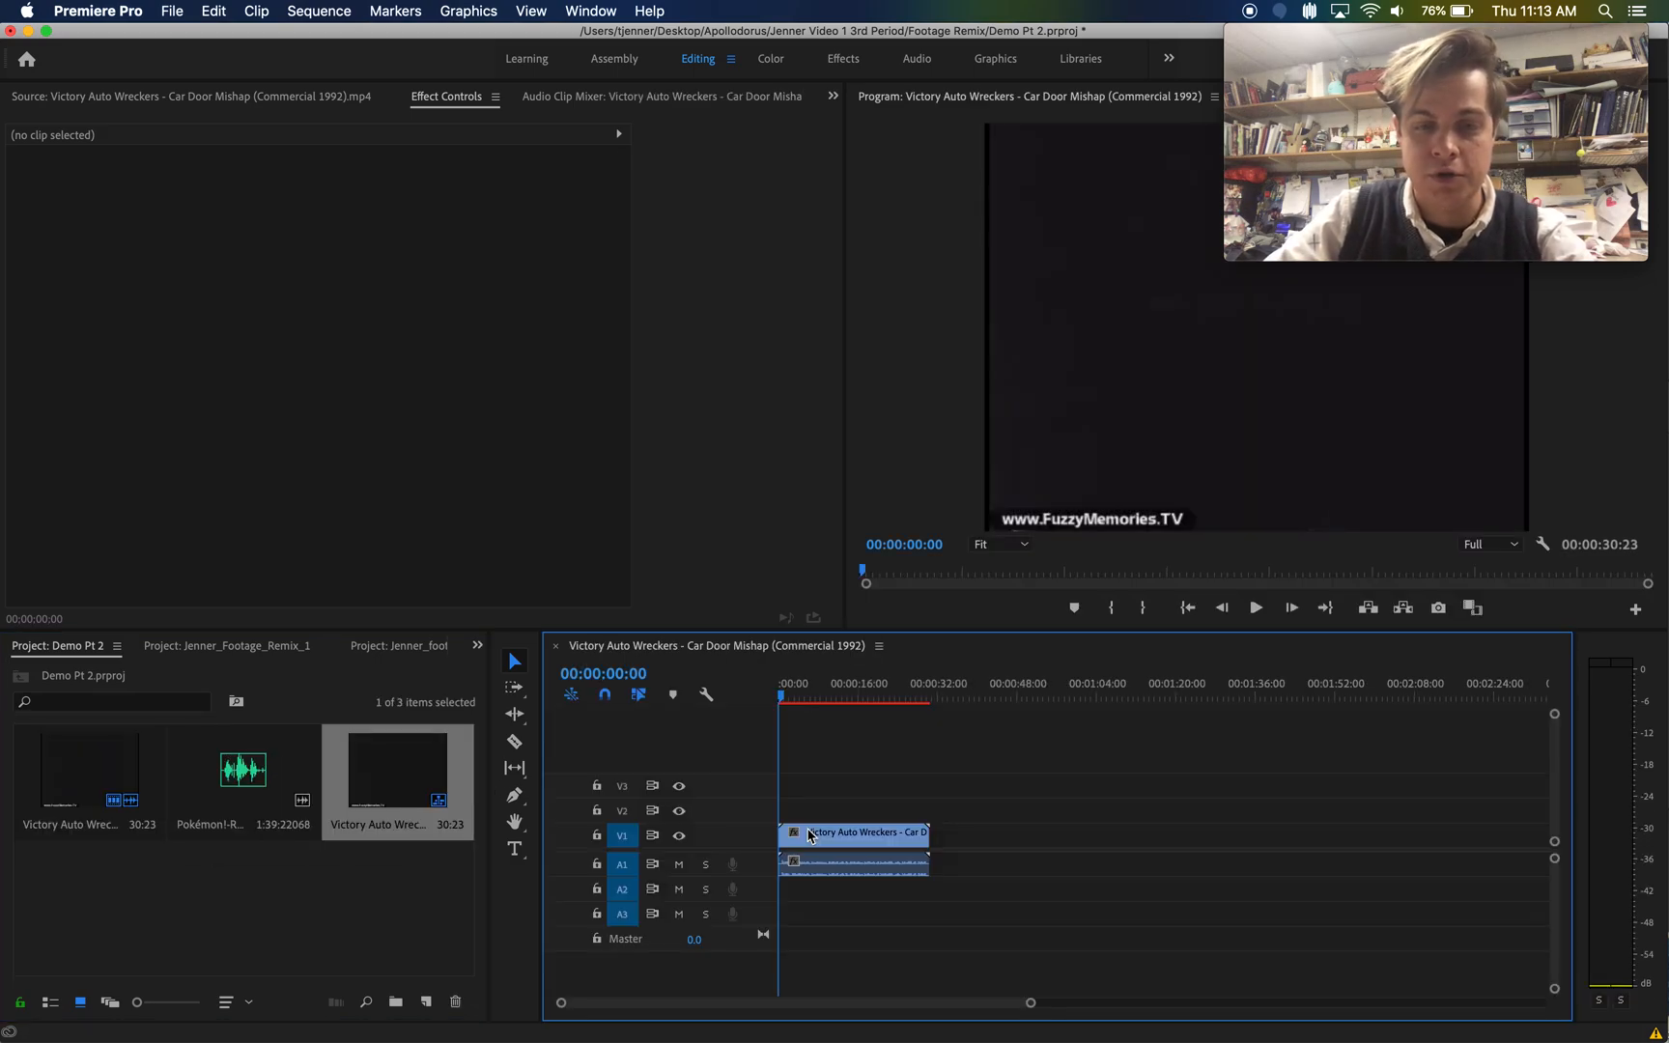
mouse_move(782, 688)
mouse_down()
mouse_move(800, 696)
mouse_move(756, 694)
mouse_up()
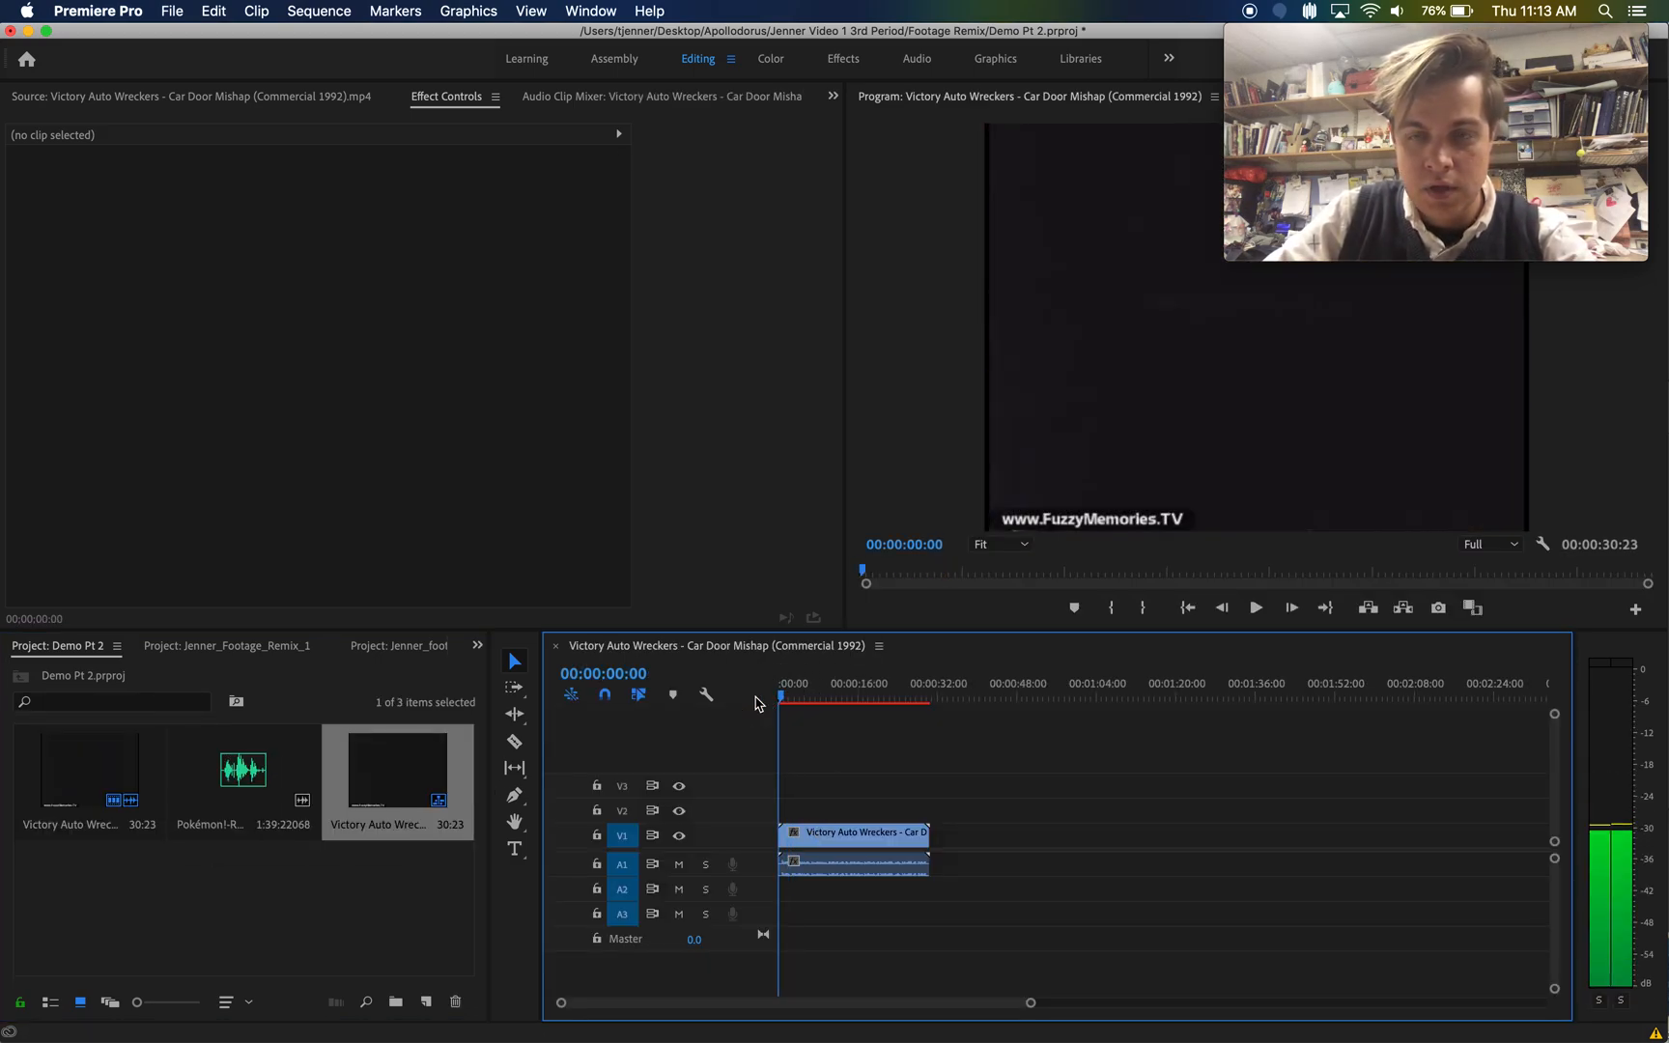
- Unlink the Victory Auto Wreckers clip's audio from its video and mute audio track A1
drag(1031, 1003, 923, 1005)
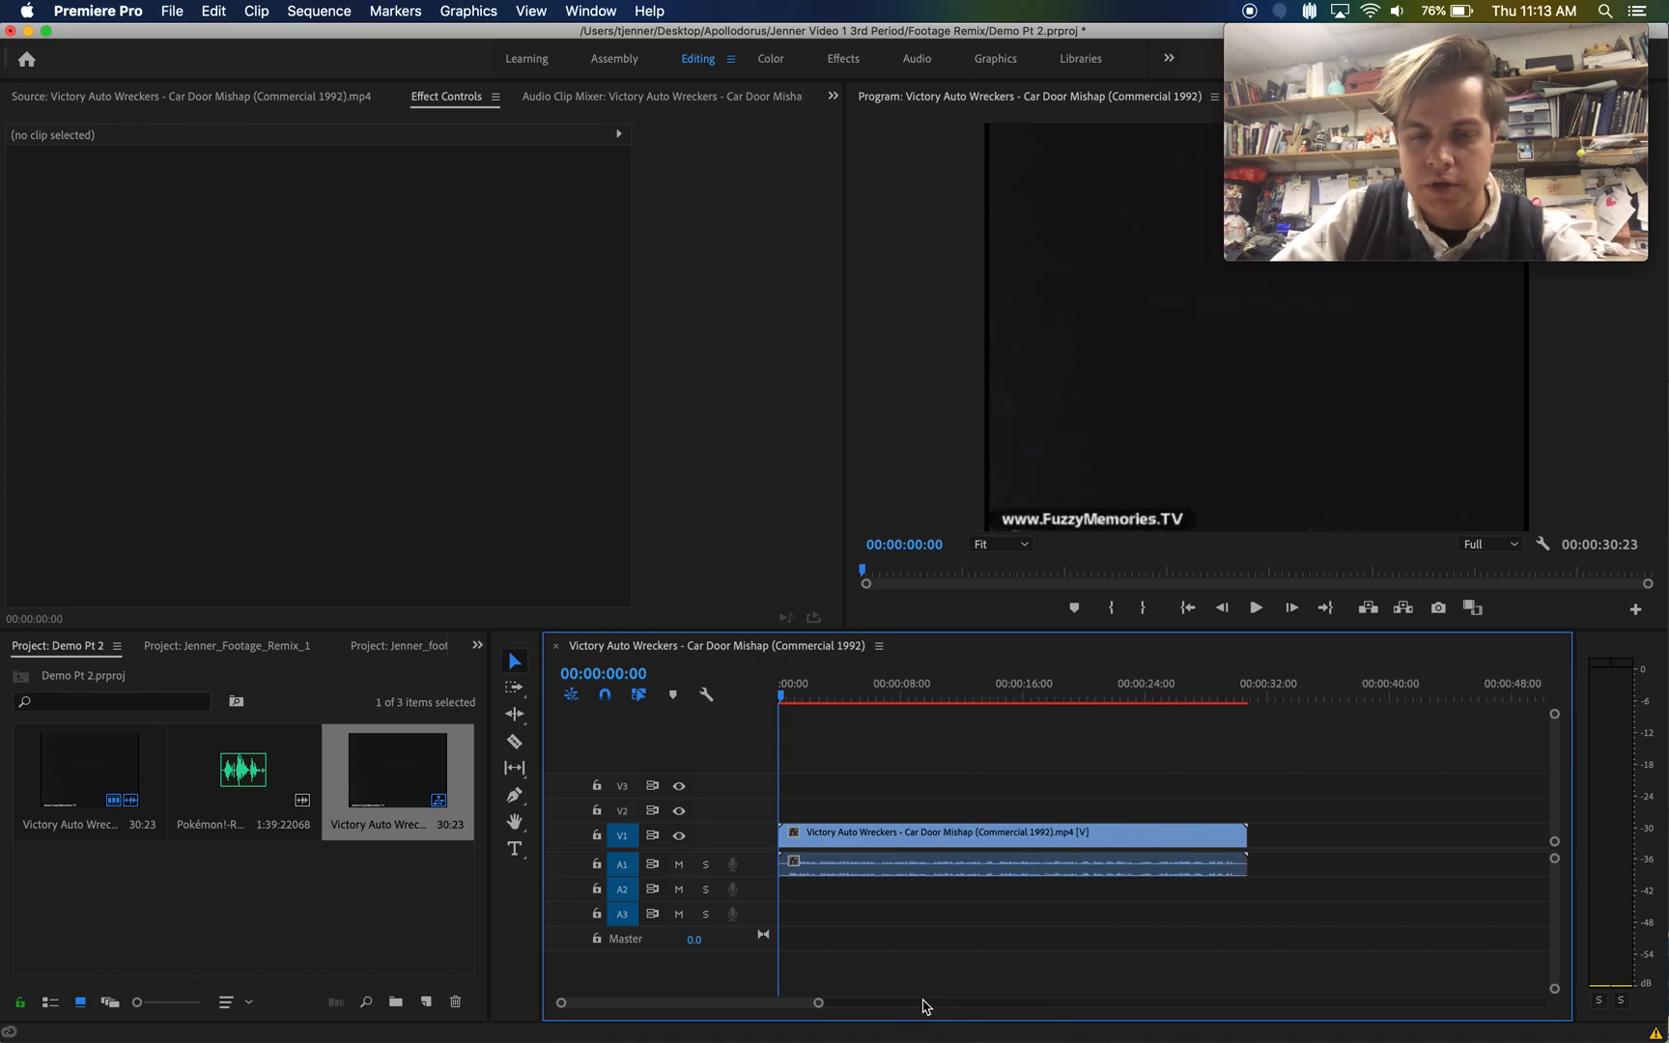
click(875, 847)
right_click(865, 839)
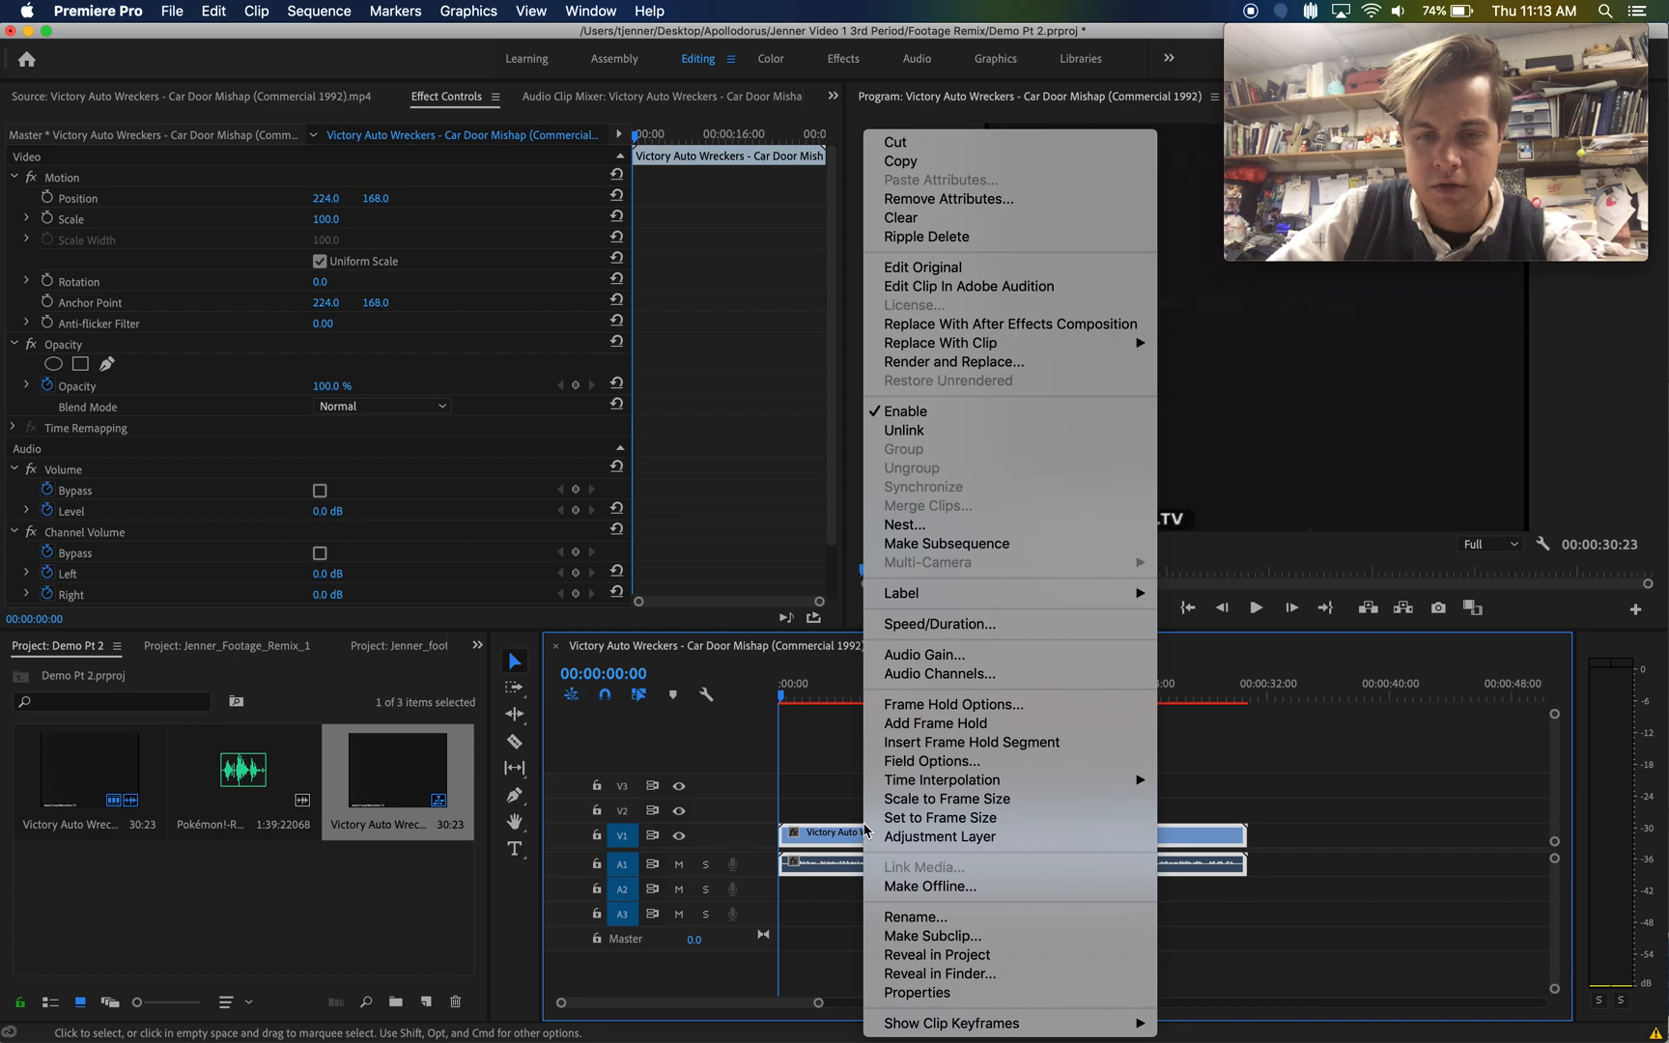
click(923, 431)
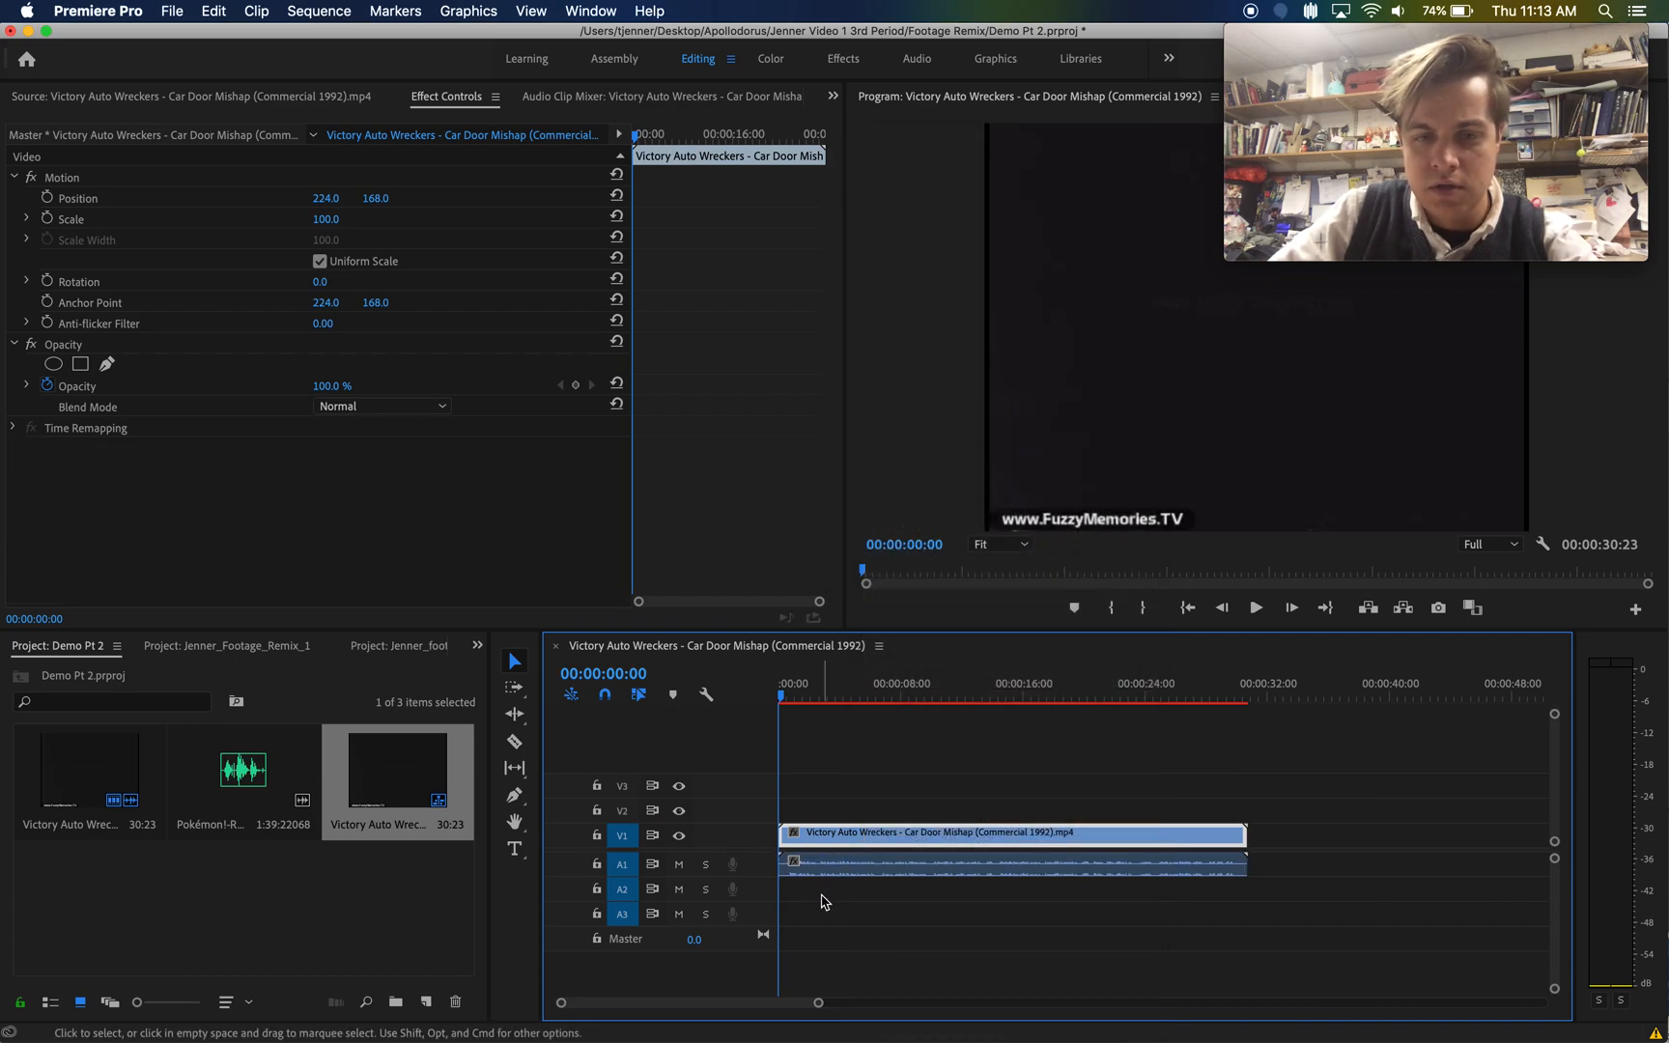
click(826, 911)
mouse_move(818, 877)
mouse_down()
mouse_move(879, 877)
mouse_move(815, 863)
mouse_up()
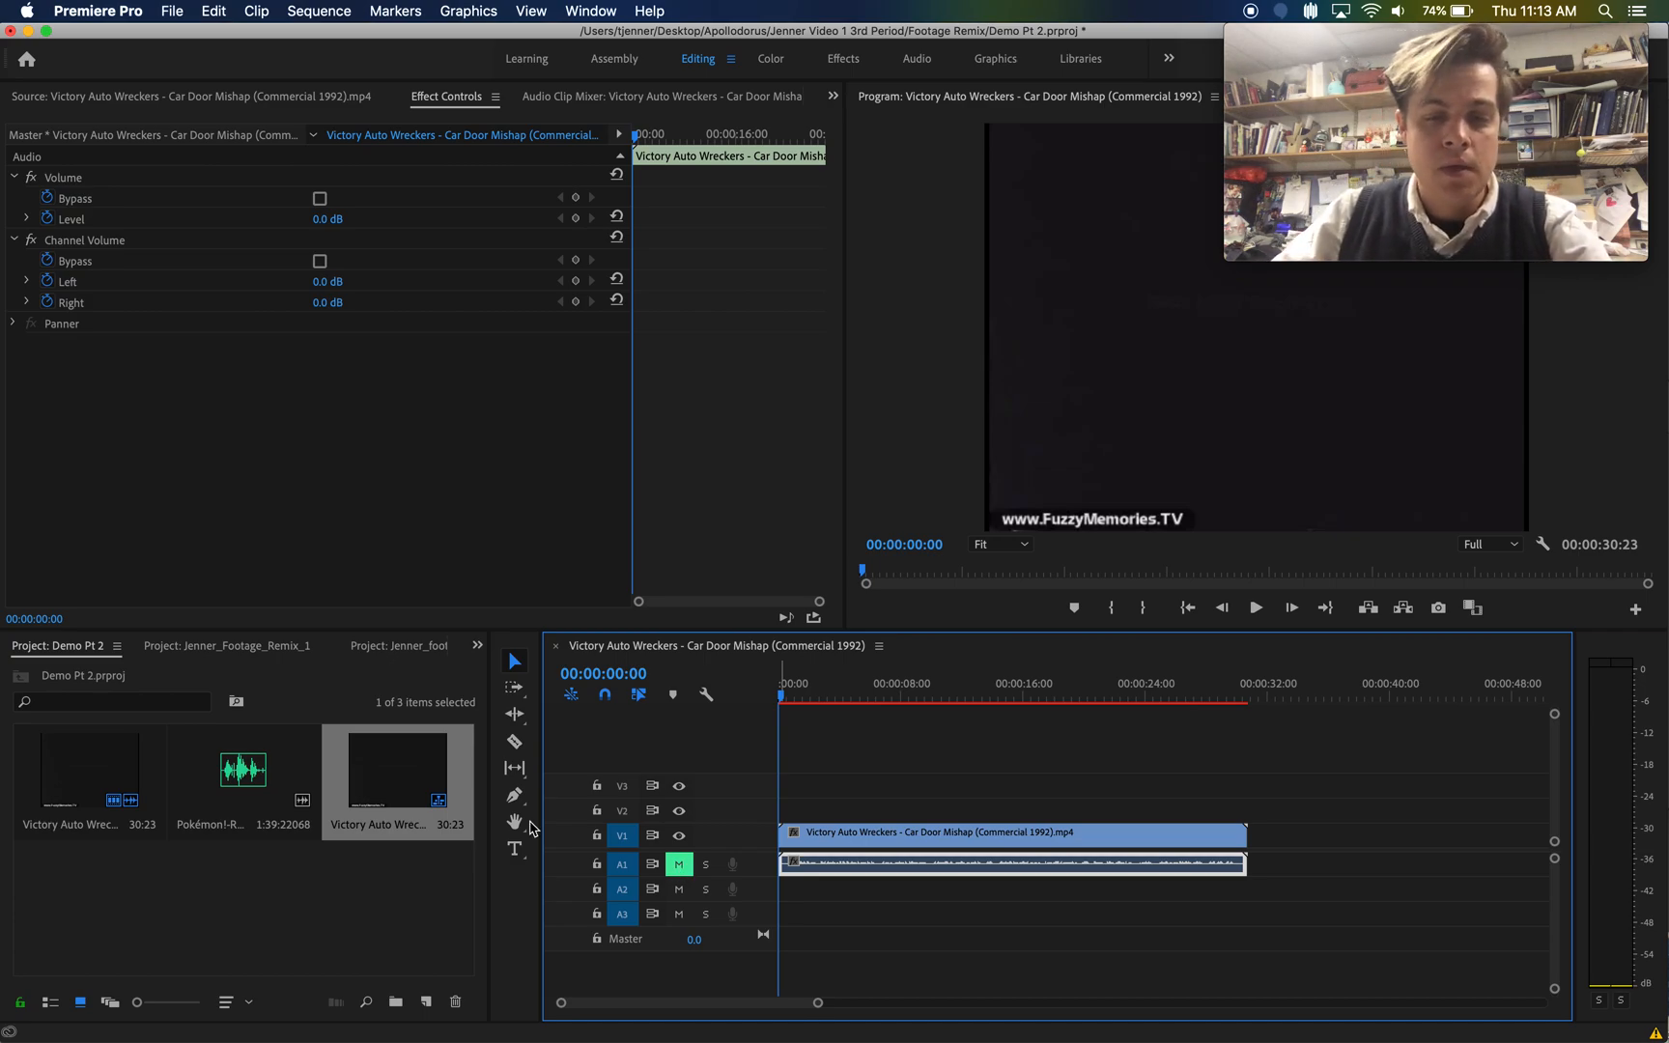
- Place the Pokémon battle music on track A2 at the start of the sequence
click(242, 780)
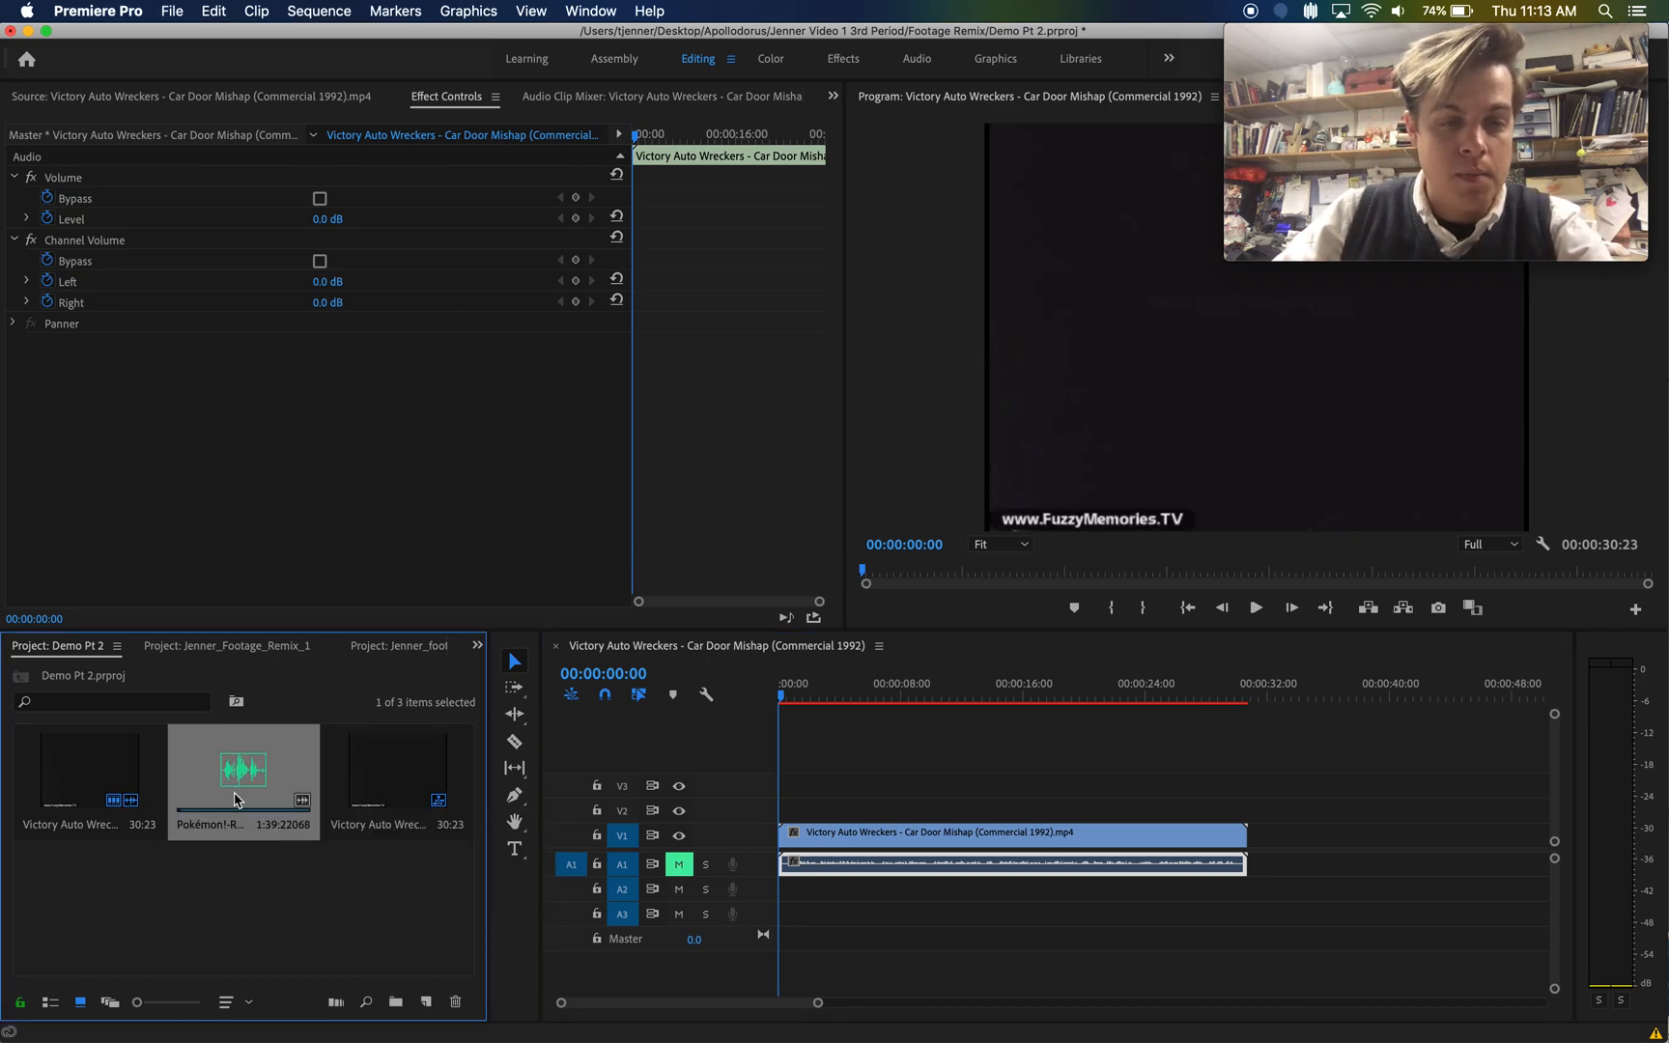
drag(240, 780, 782, 886)
- Trim the silent beginning off the A2 music at 00:00:01:06 and move the clip back to the sequence start
drag(812, 1003, 729, 1002)
drag(809, 688, 820, 694)
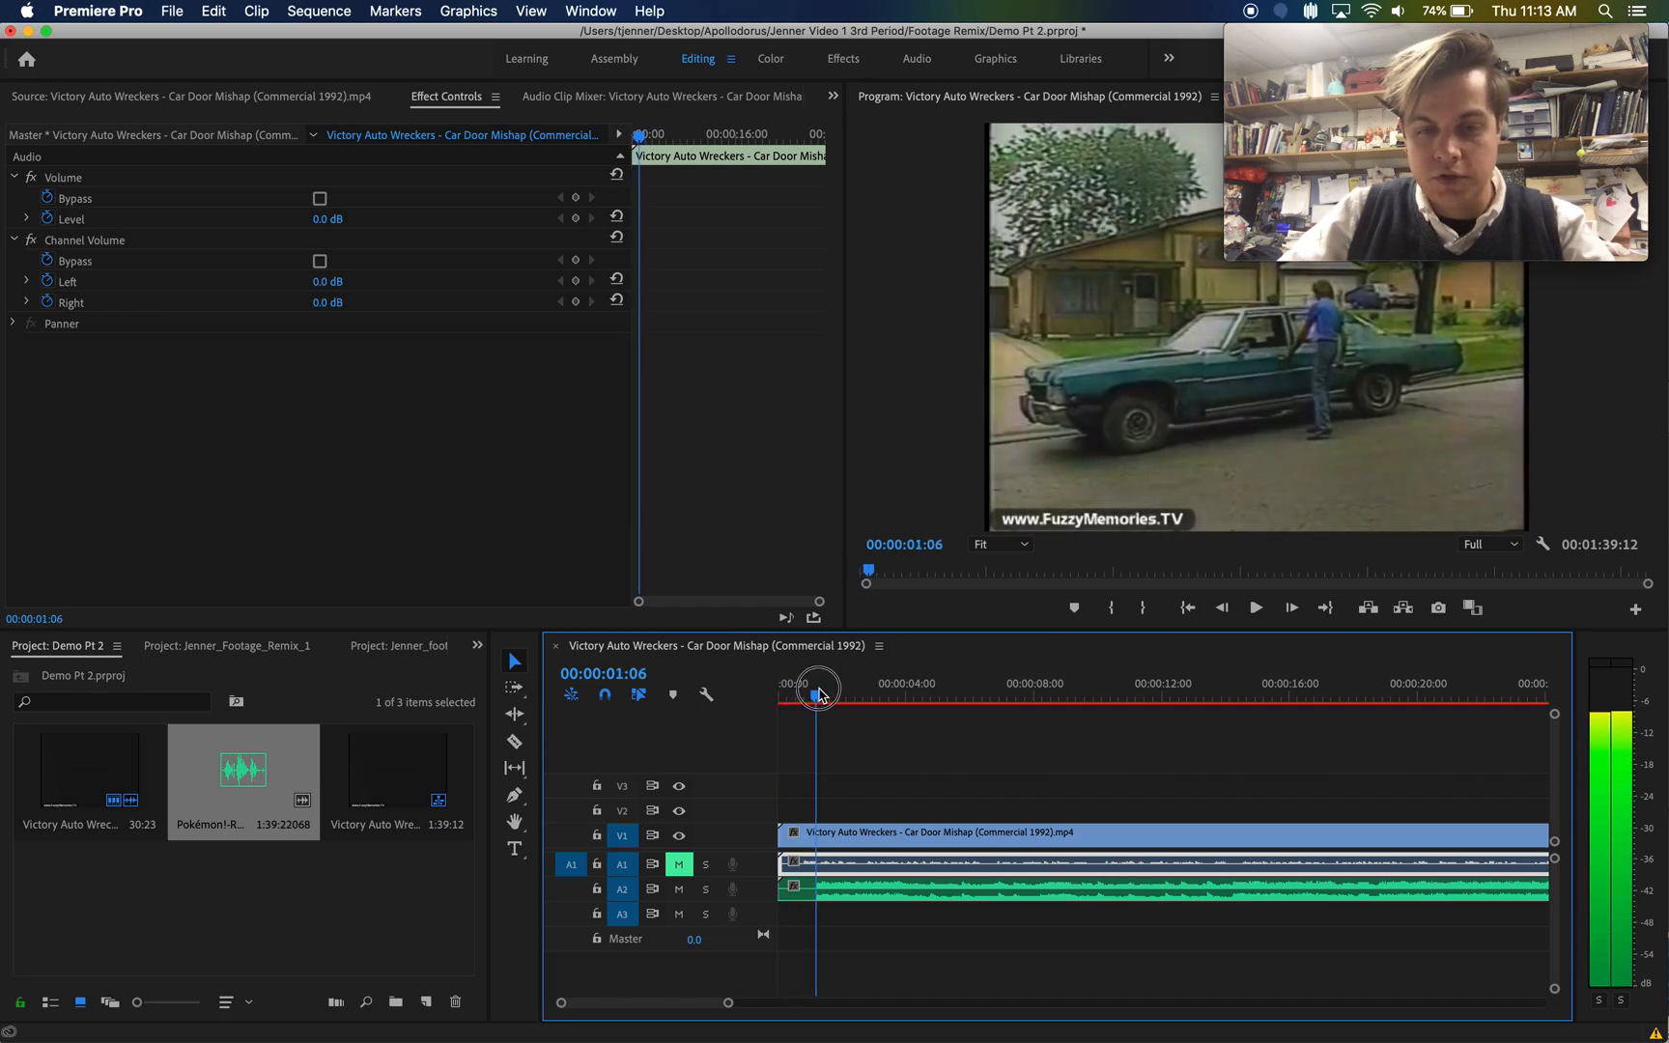
drag(787, 897, 822, 900)
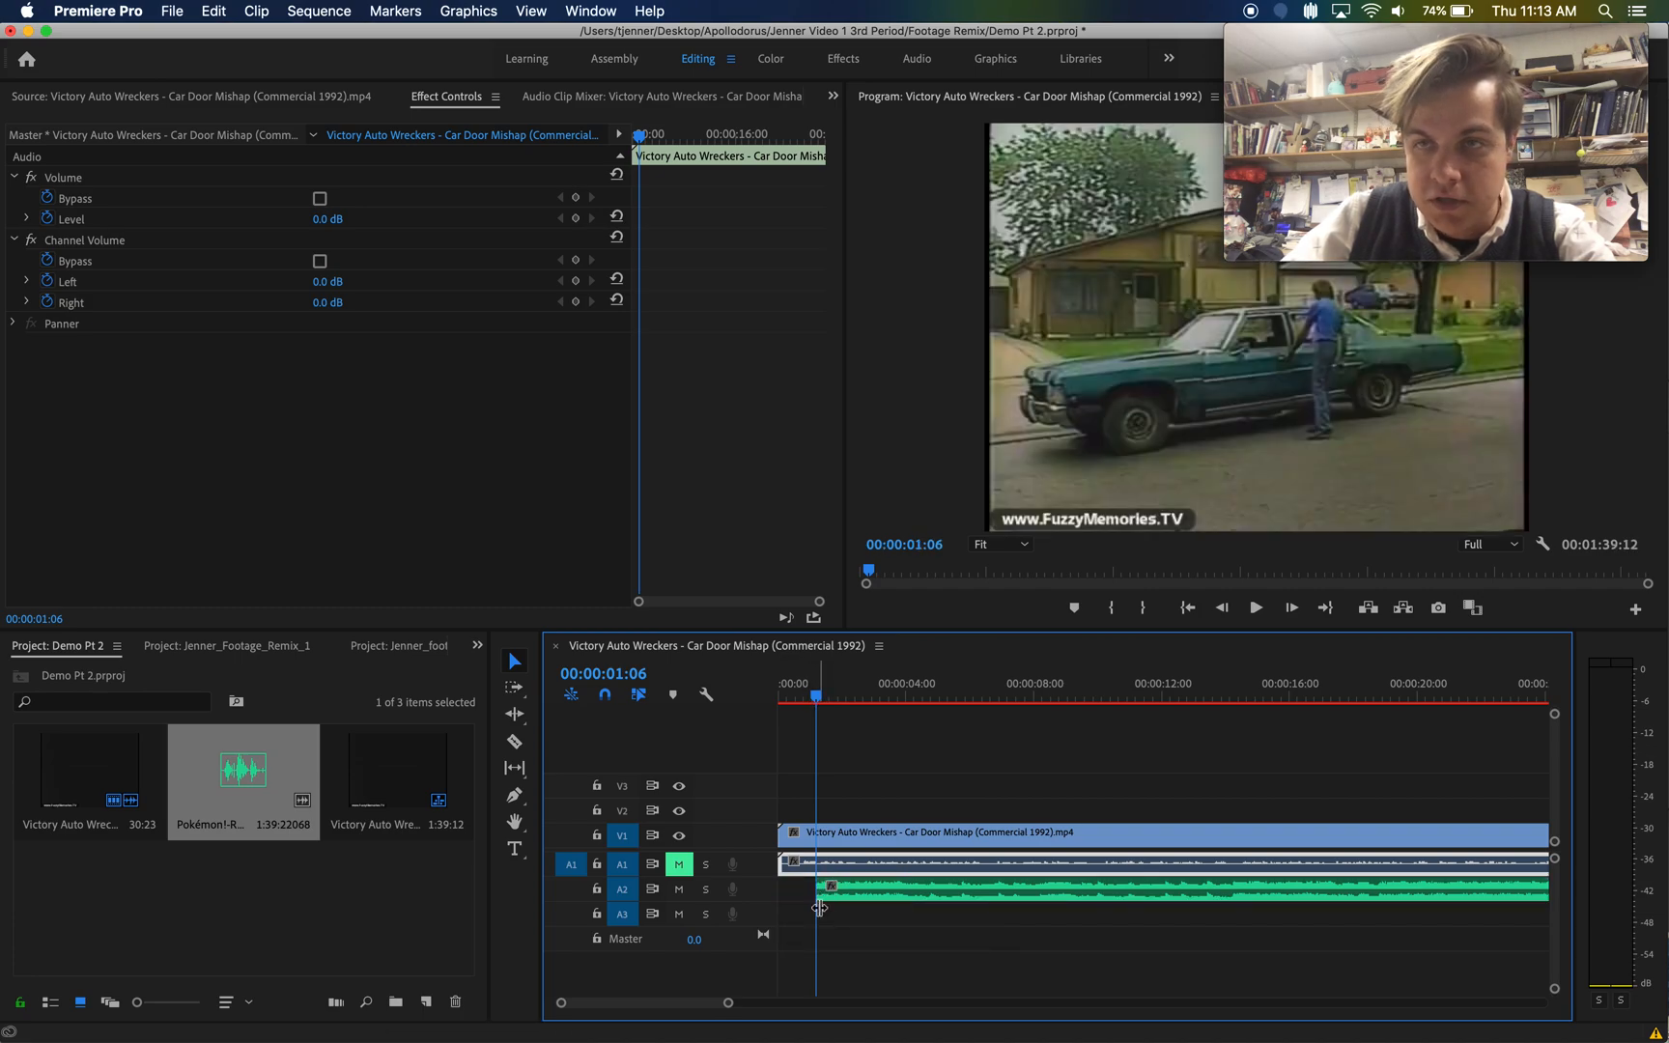
drag(838, 889, 800, 890)
- Play the sequence from the beginning to check the trimmed music against the video
drag(810, 704, 761, 703)
key(space)
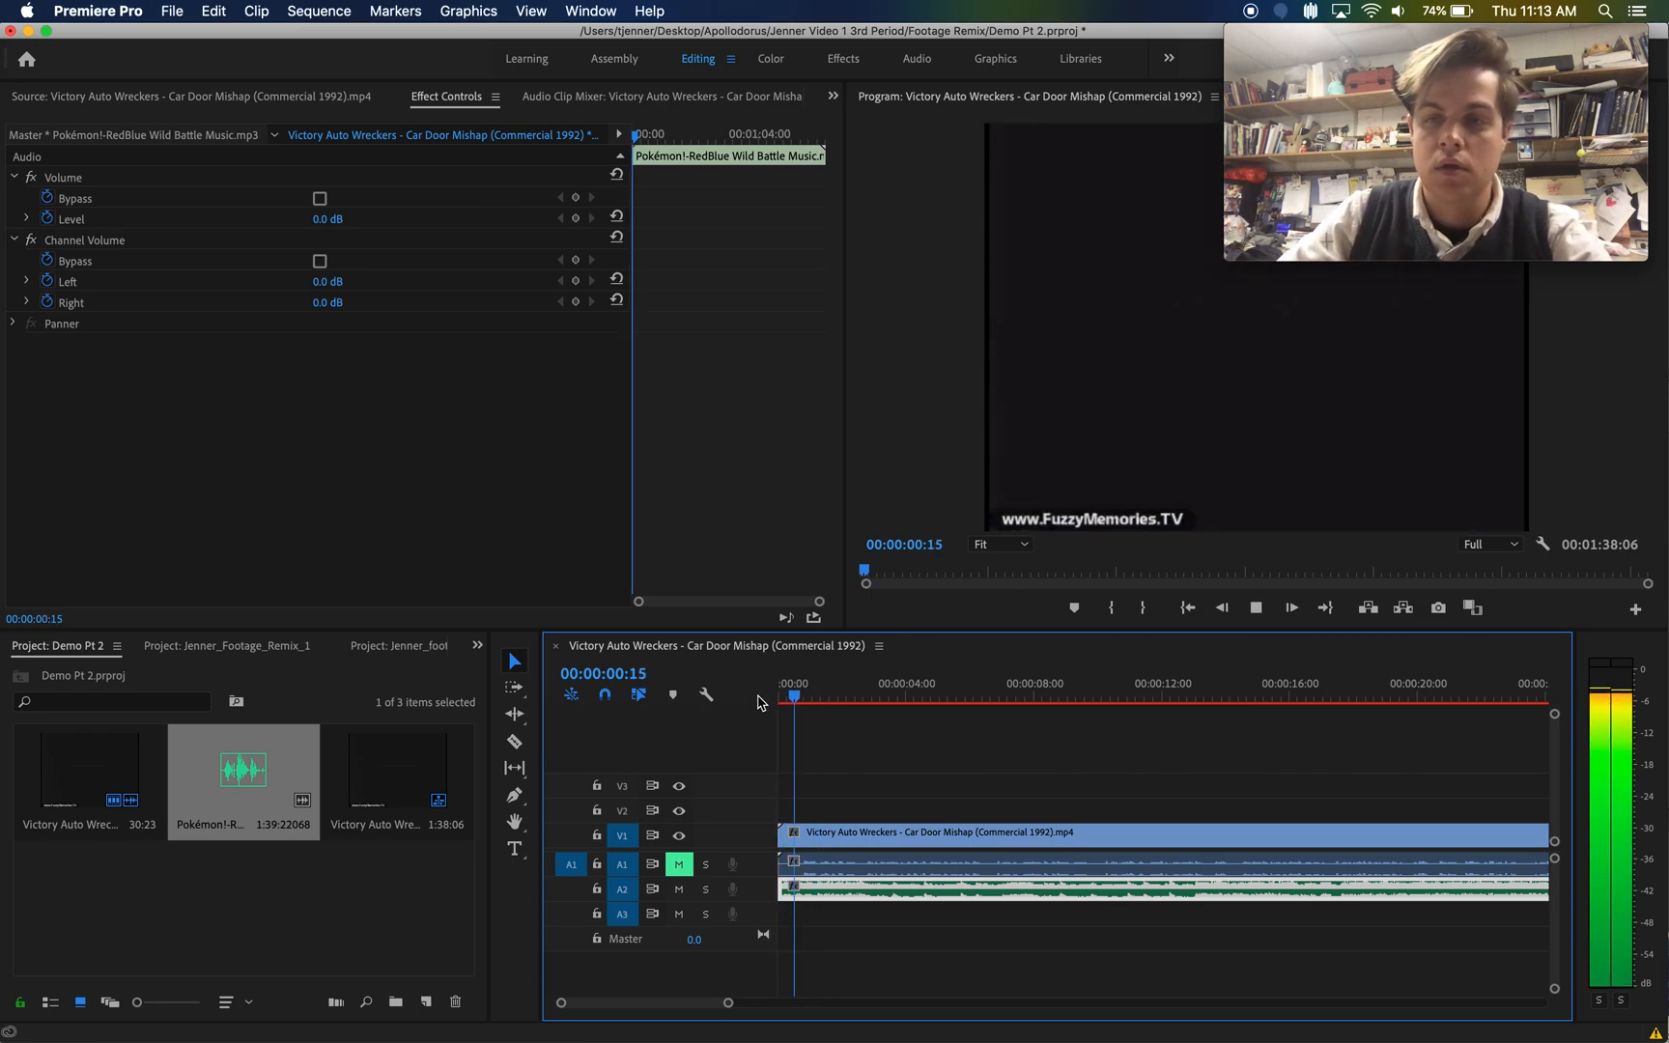
key(space)
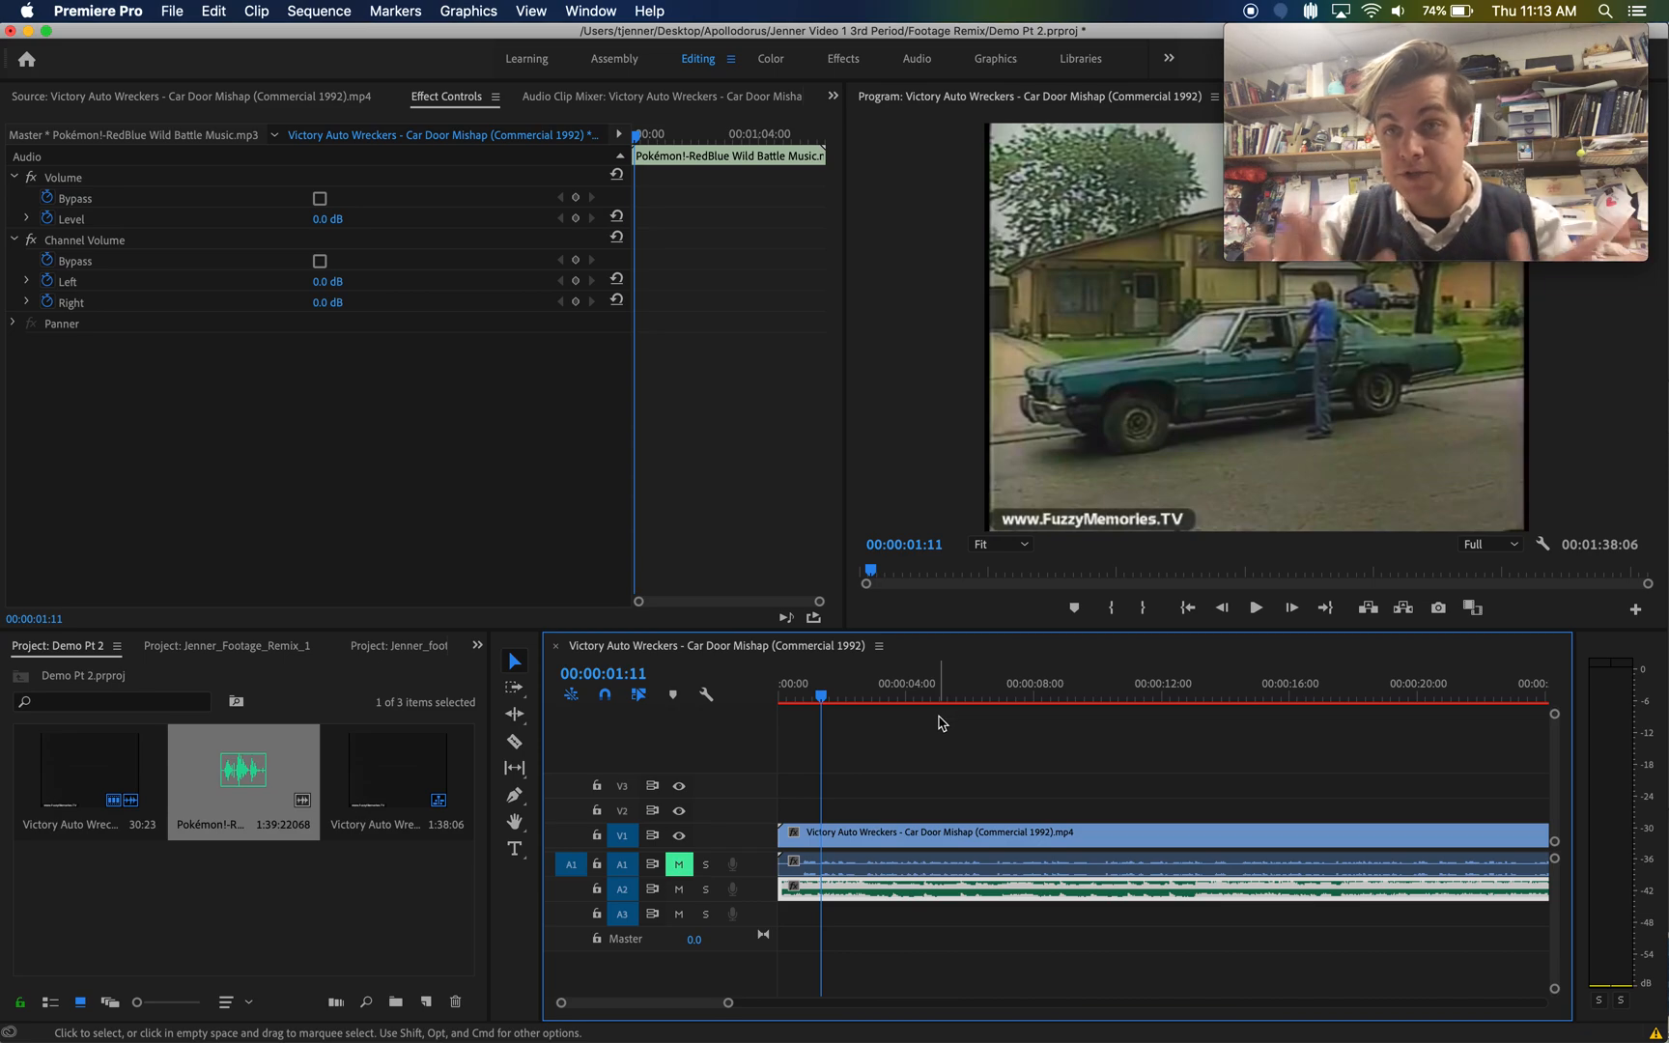
- Insert a frame hold segment into the V1 commercial clip at 00:00:07:12, on the phone number card
mouse_move(995, 695)
mouse_down()
mouse_move(980, 695)
mouse_move(1014, 698)
mouse_up()
click(1026, 837)
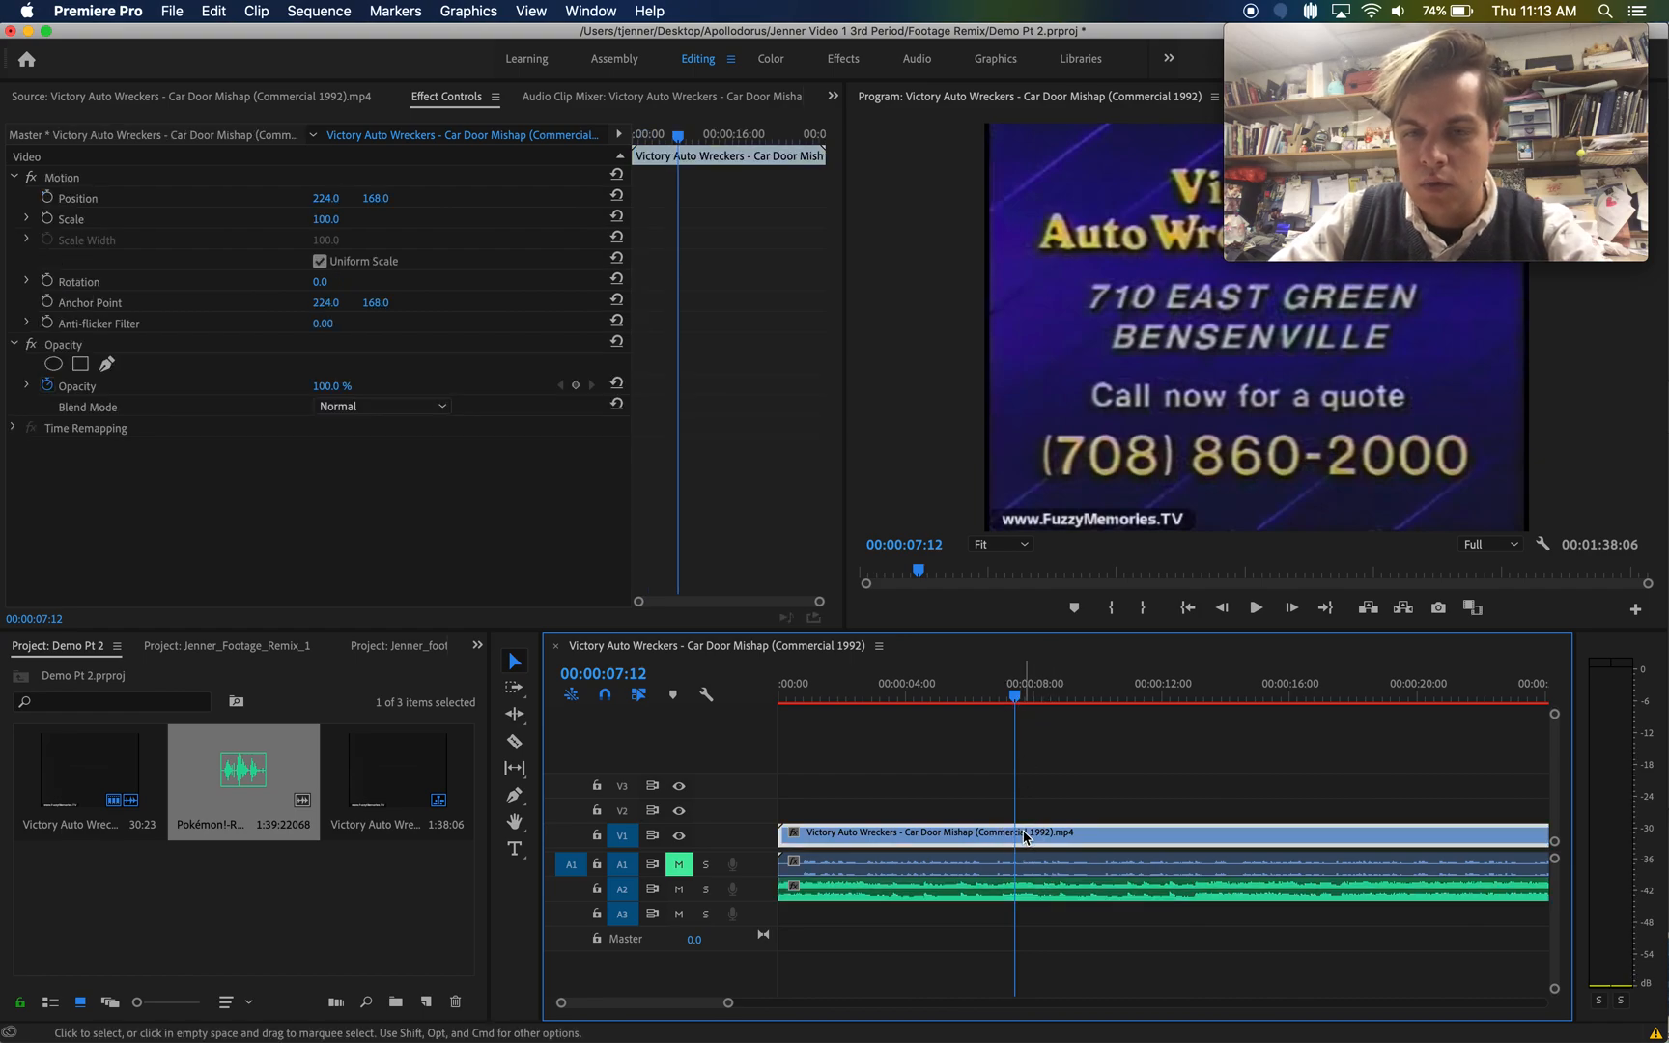
right_click(1026, 837)
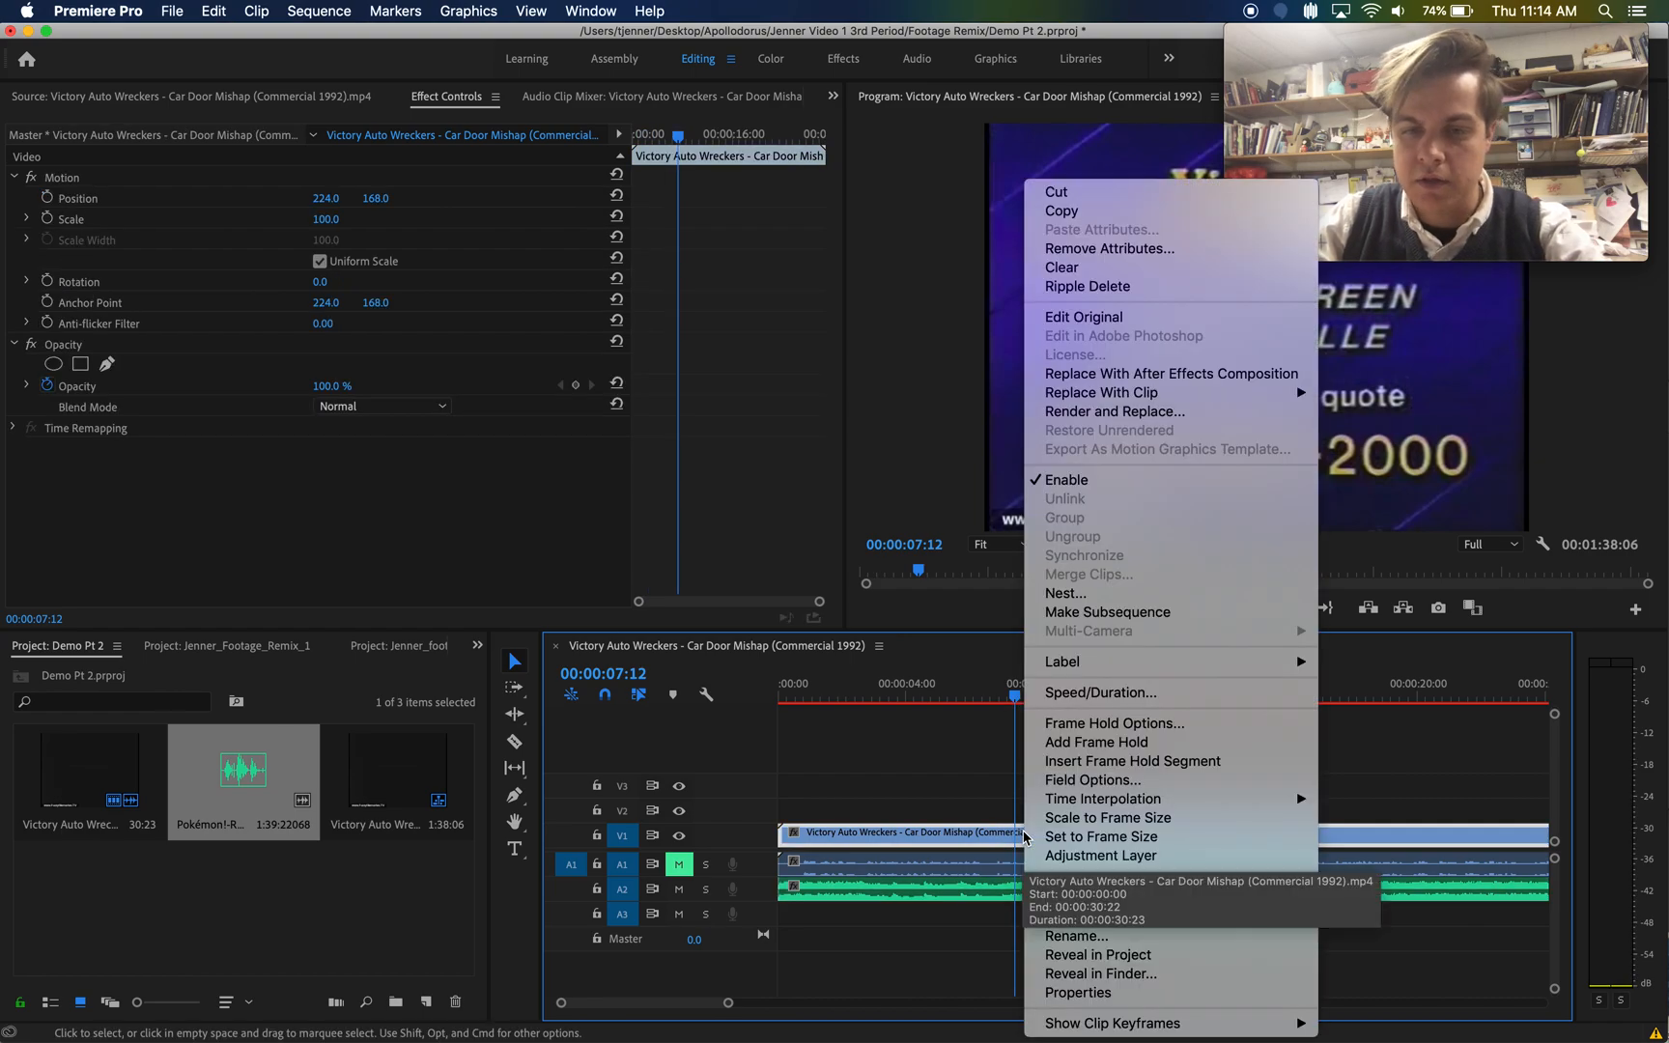
click(1165, 763)
click(1051, 838)
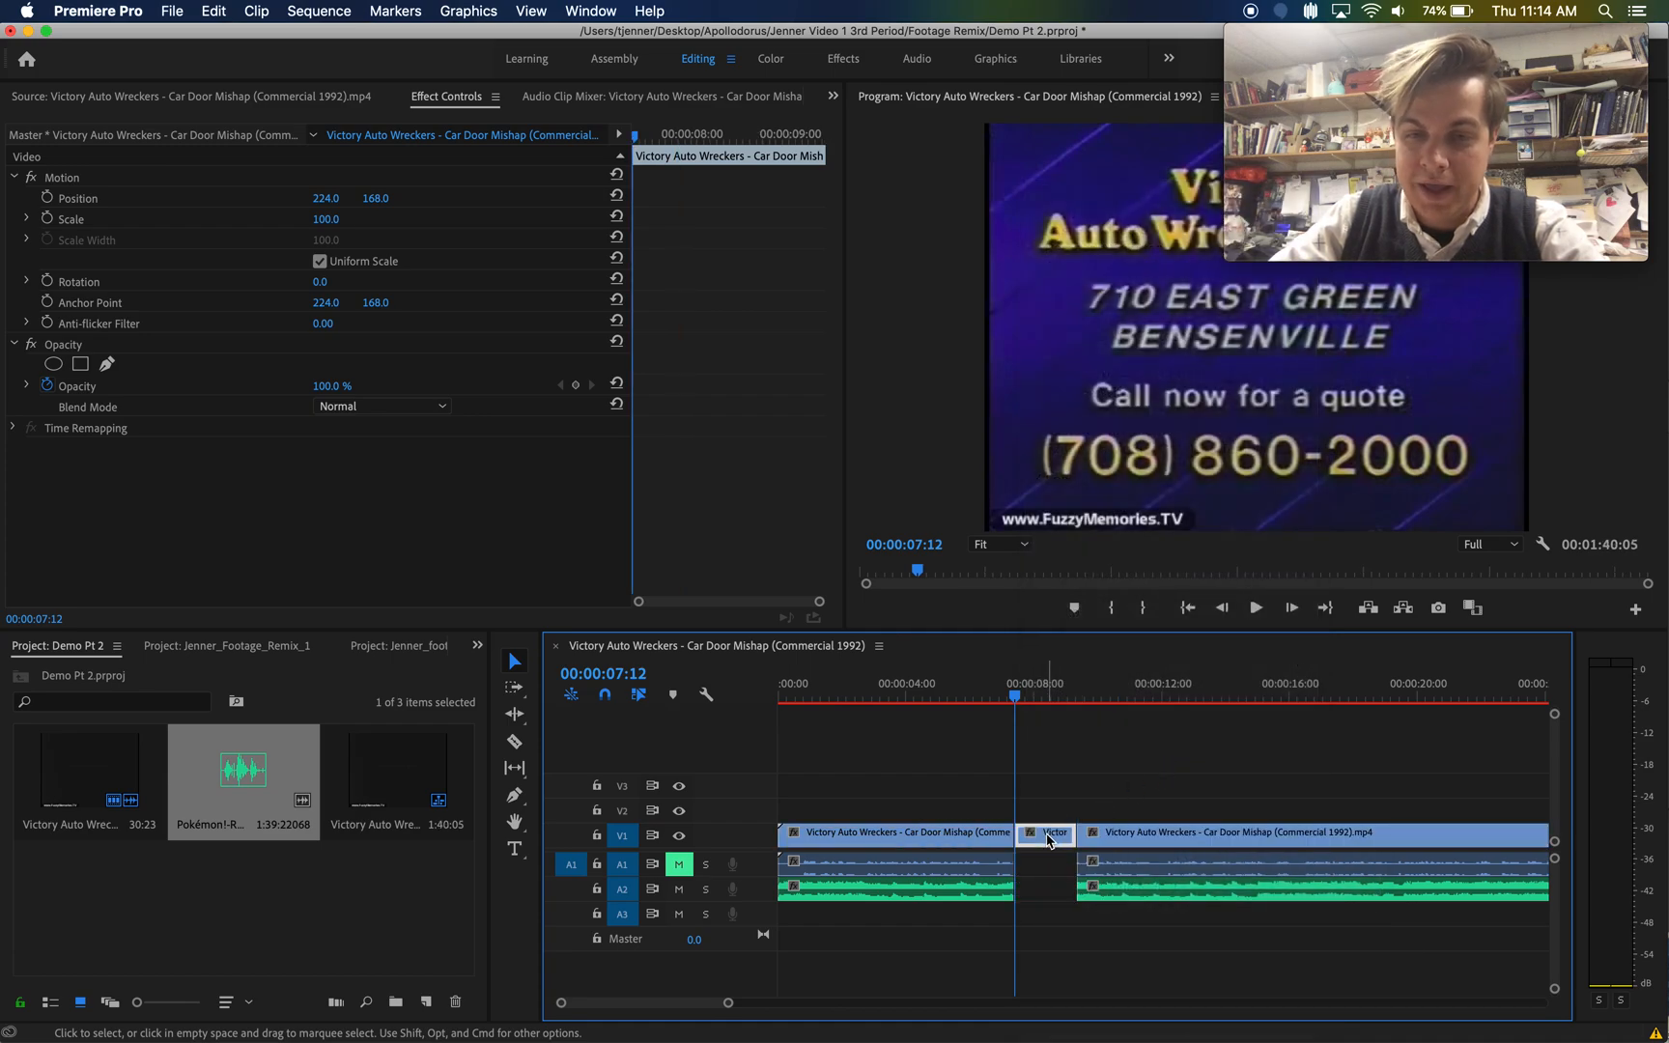
- Move the frame hold segment to the sequence start on track V2 and close the gap it leaves before the following clips
mouse_move(1030, 703)
mouse_down()
mouse_move(1051, 697)
mouse_move(1034, 698)
mouse_up()
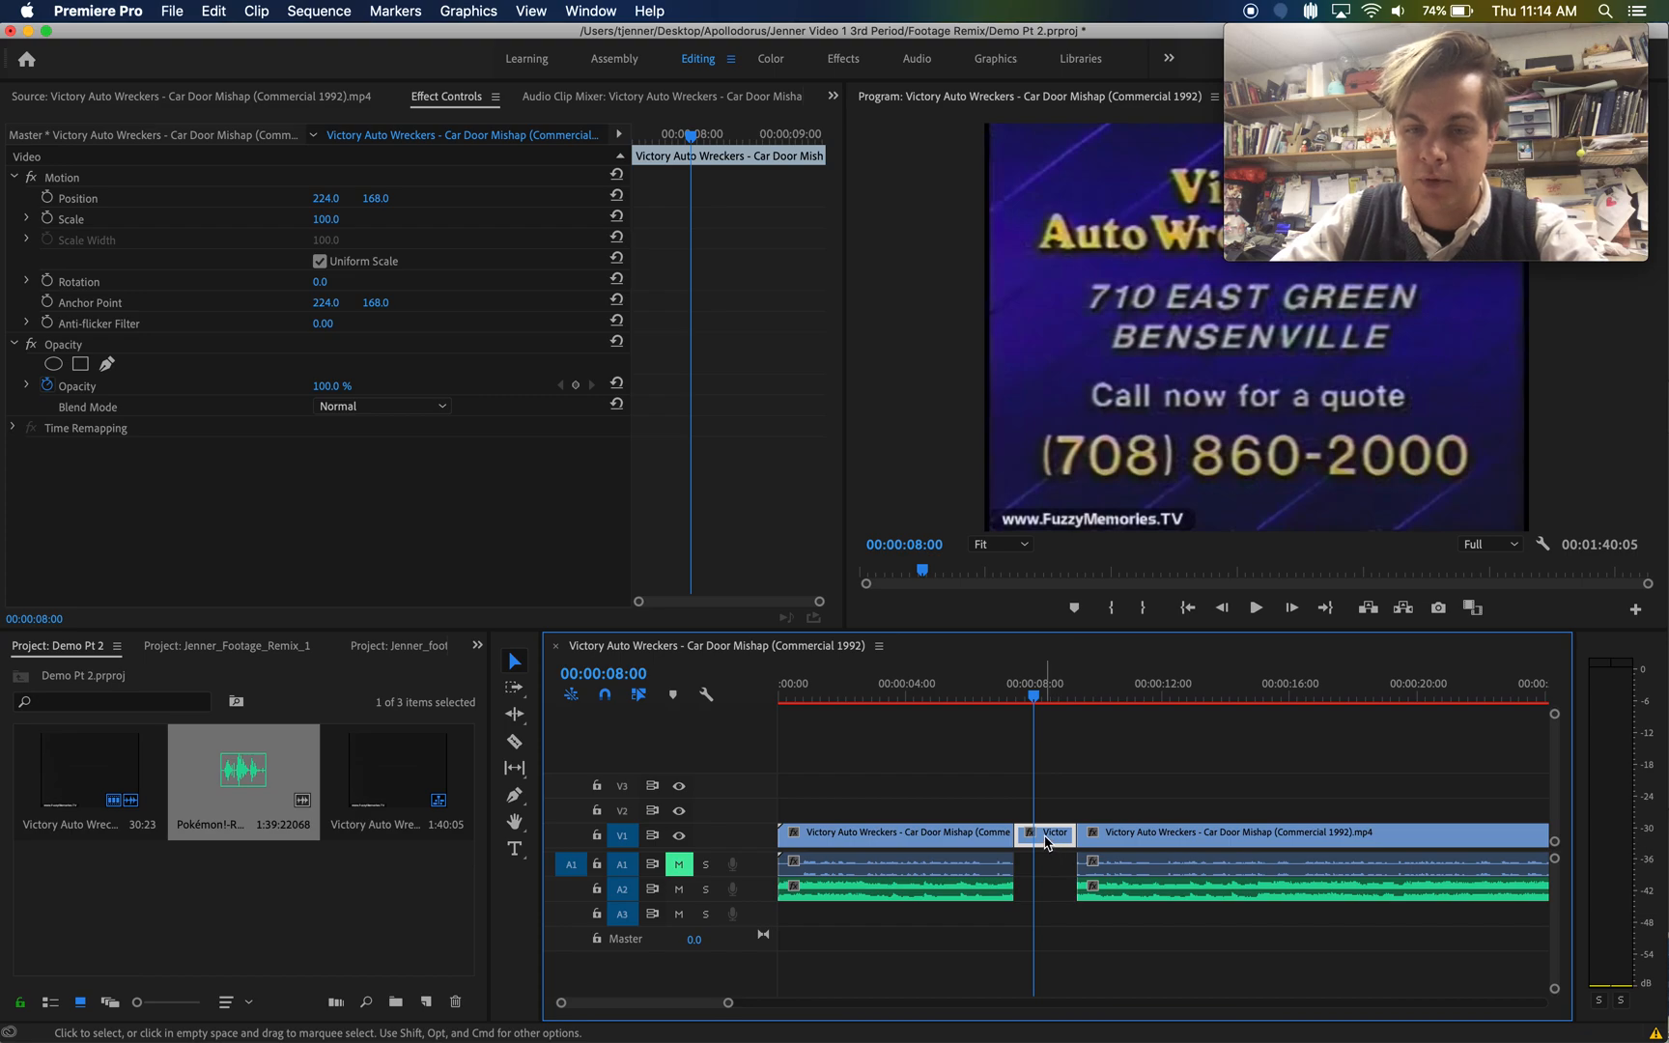
drag(1046, 844, 787, 813)
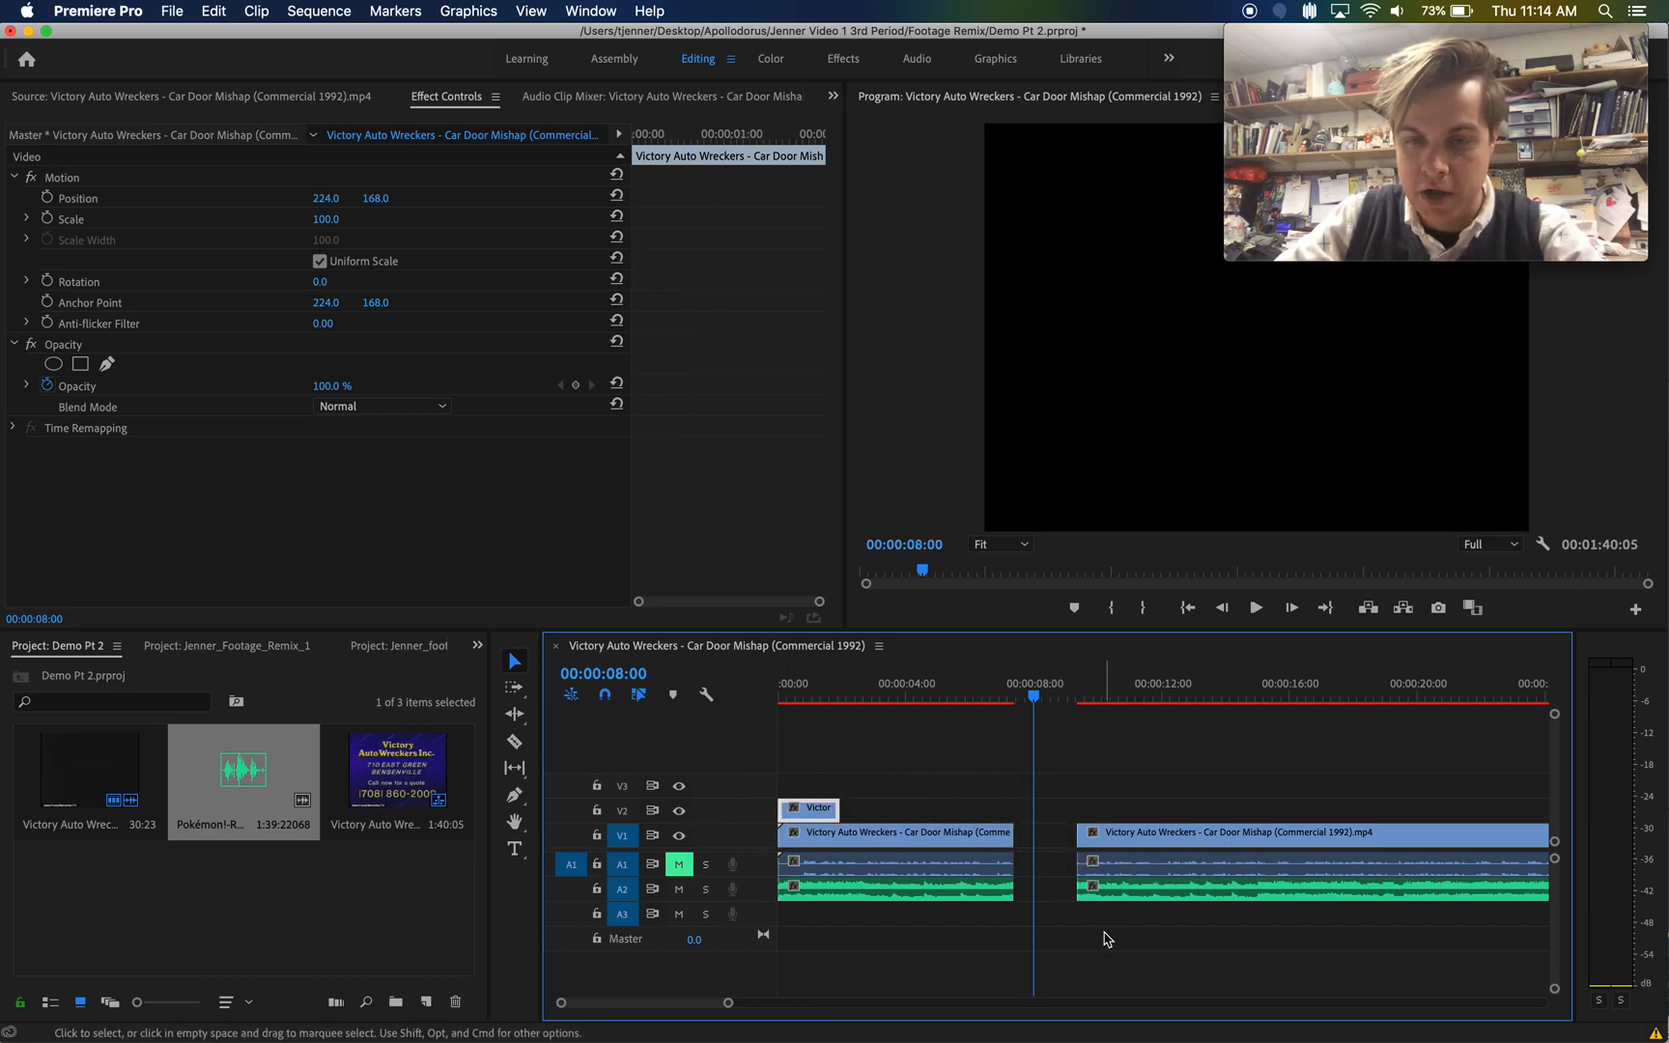
click(1108, 833)
drag(1129, 843, 1065, 840)
- Play the sequence from the start to check the frame hold over the commercial
click(988, 693)
key(space)
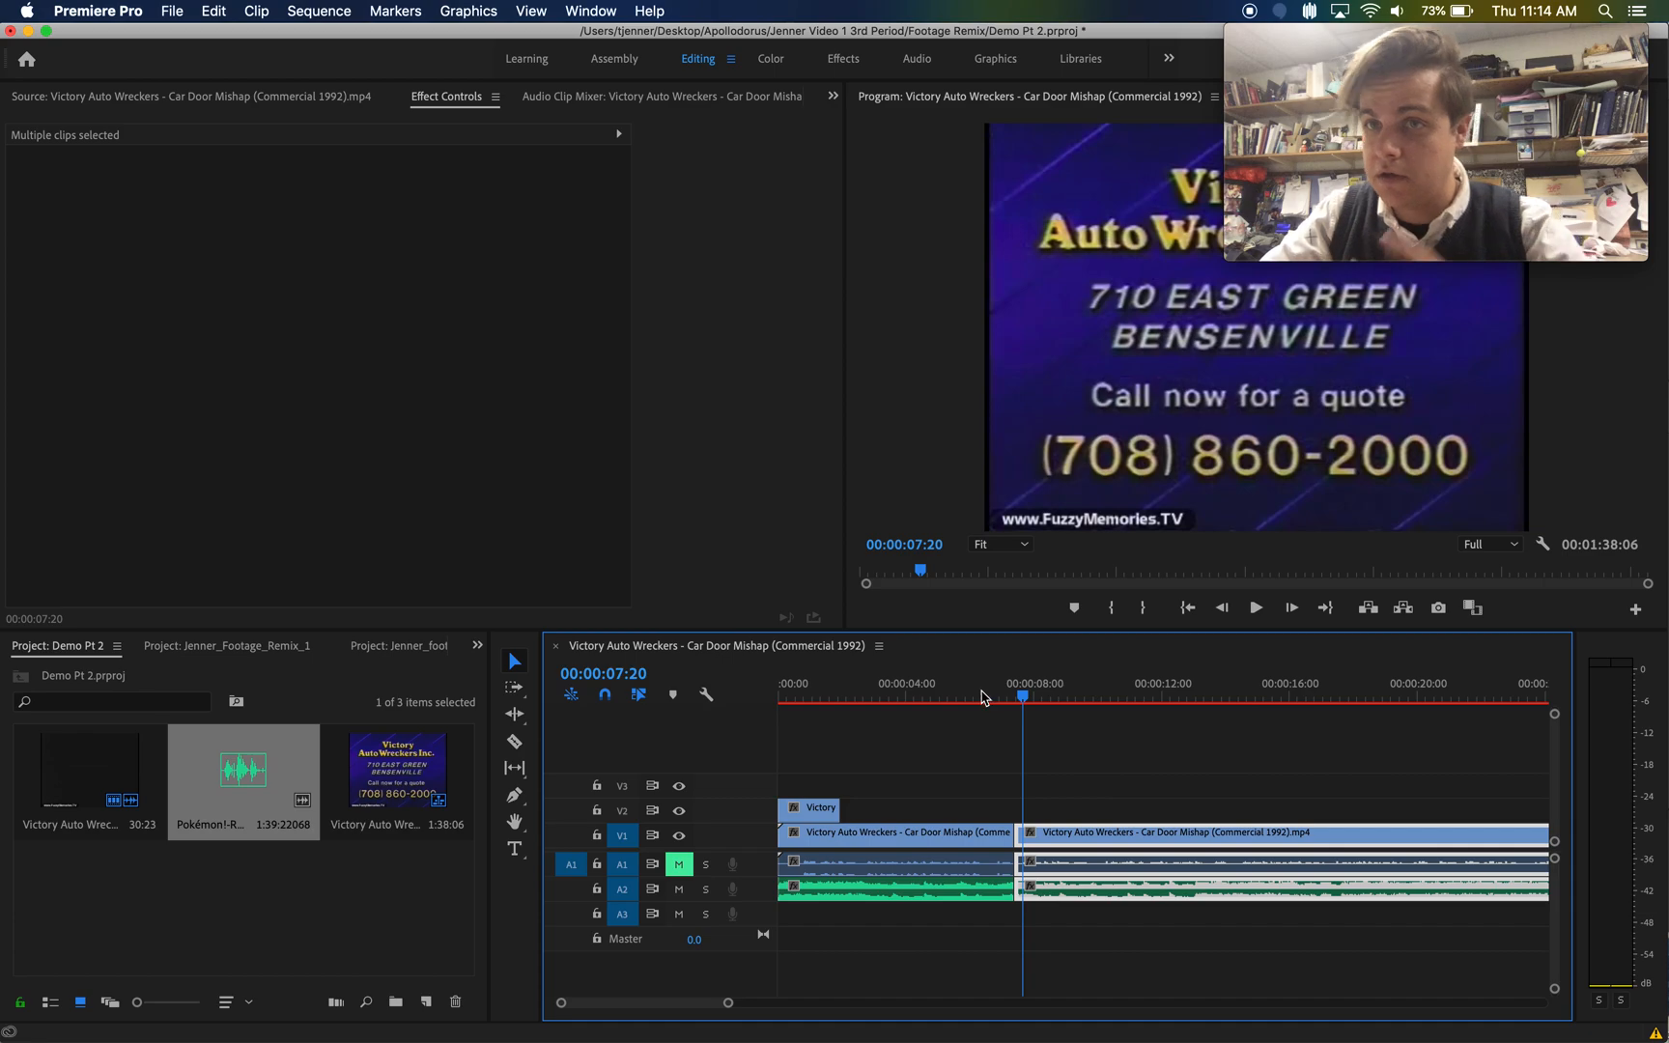
click(779, 690)
key(space)
click(814, 762)
- Select the V2 frame hold with the playhead at the sequence start and show its Motion properties in Effect Controls
click(811, 808)
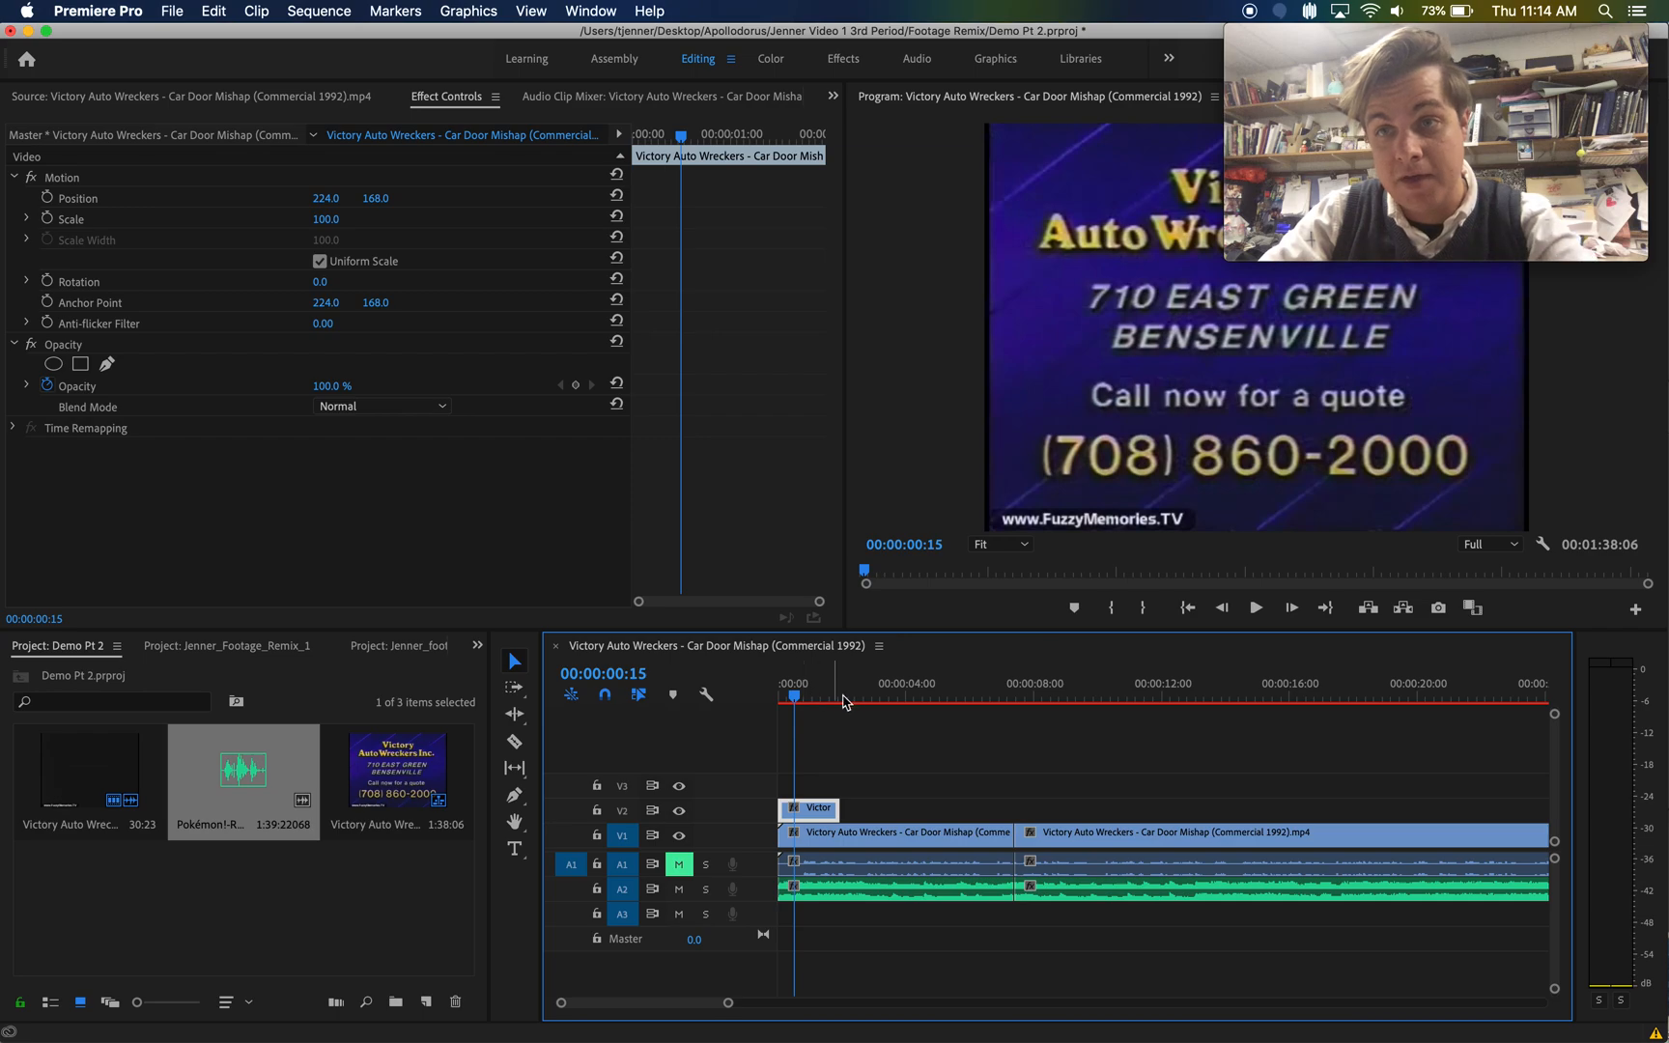
drag(795, 699, 759, 701)
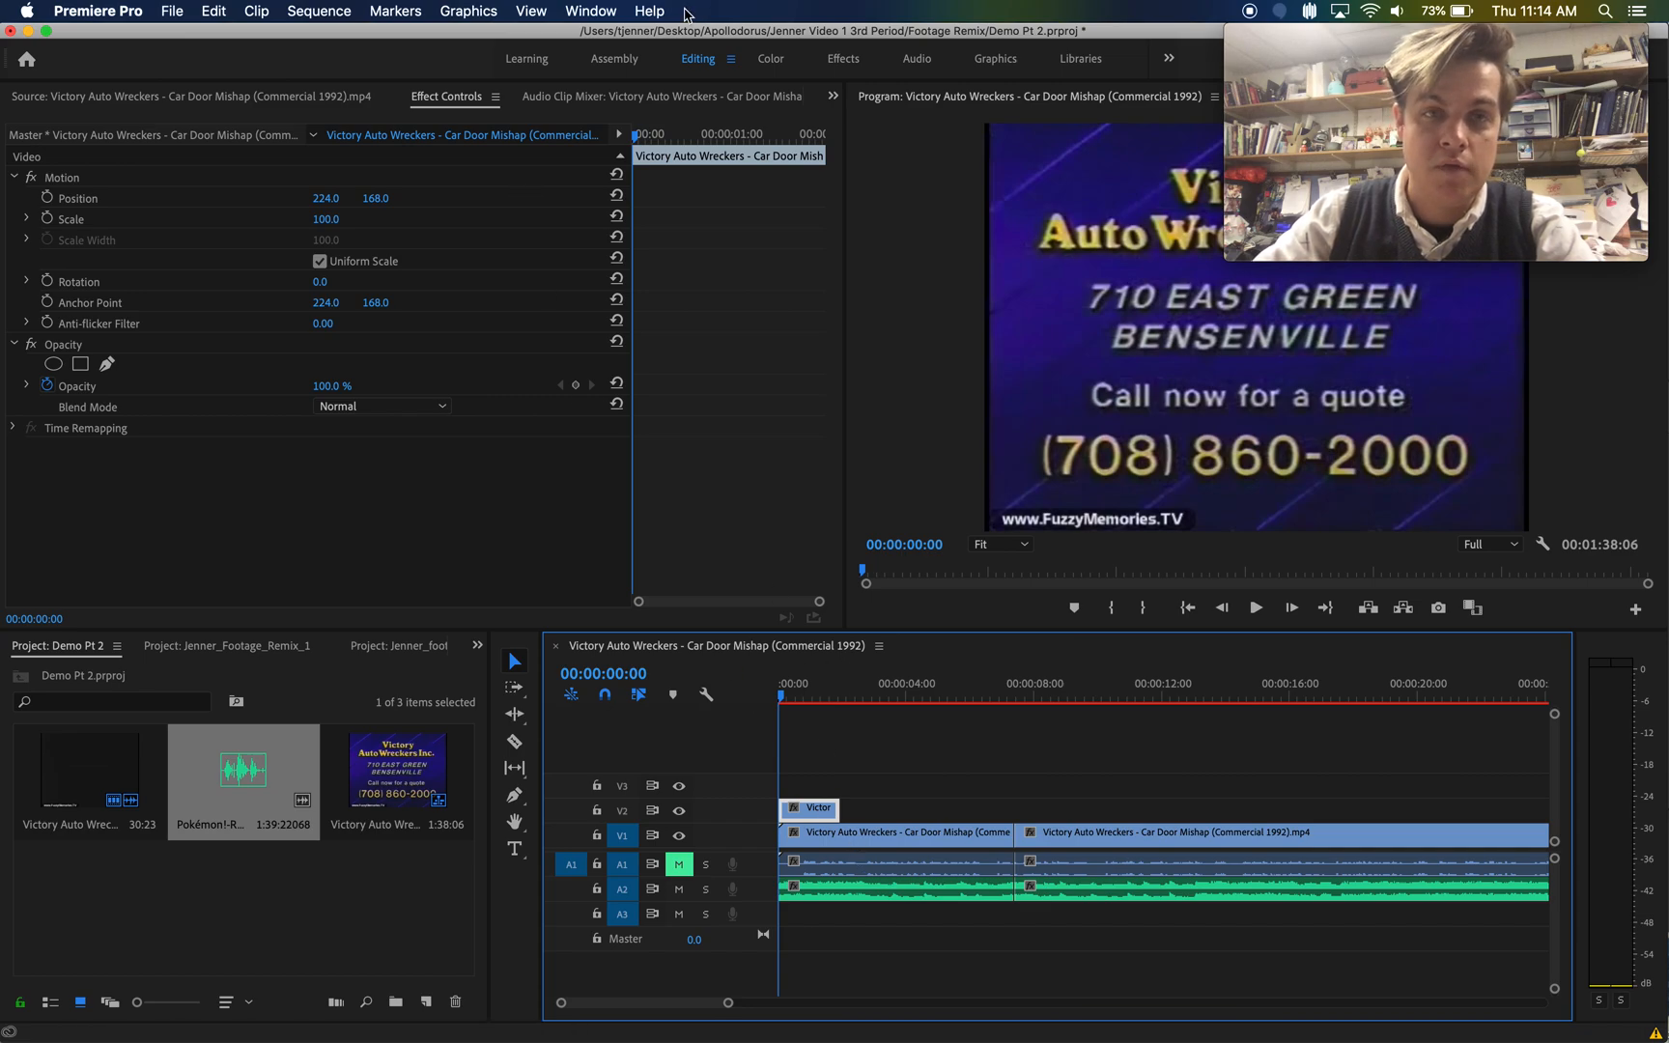
click(271, 106)
click(423, 98)
click(829, 672)
click(811, 808)
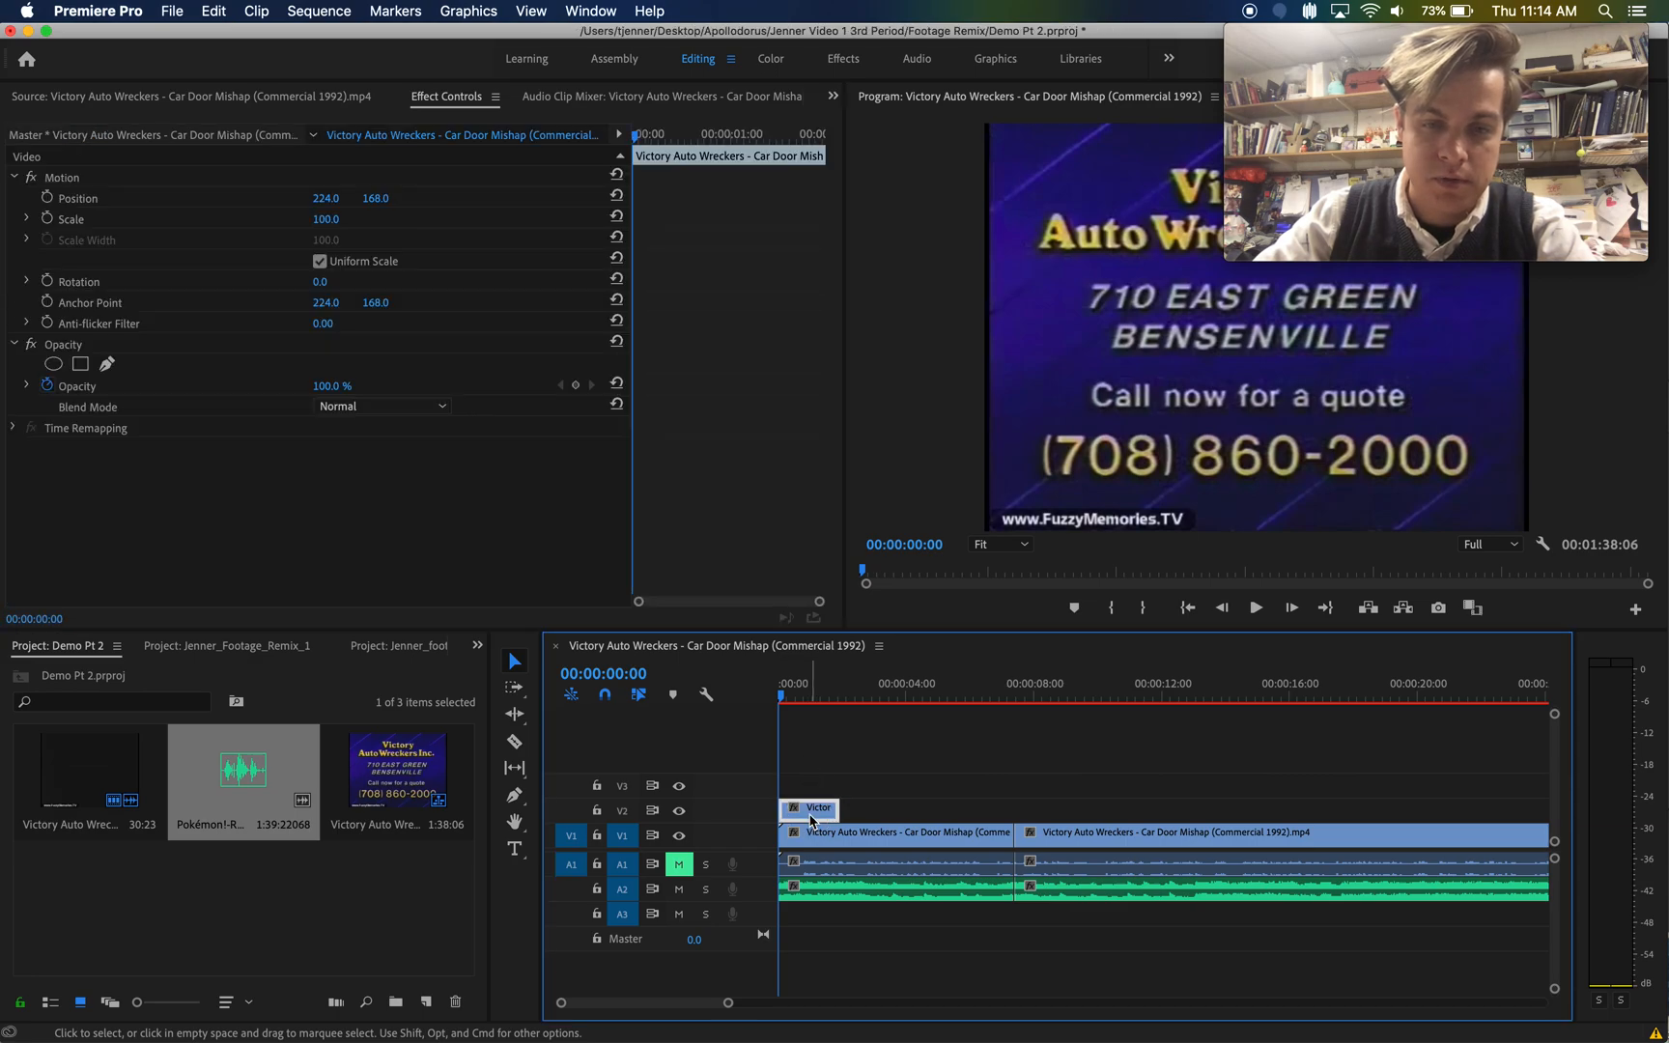
click(16, 178)
click(10, 179)
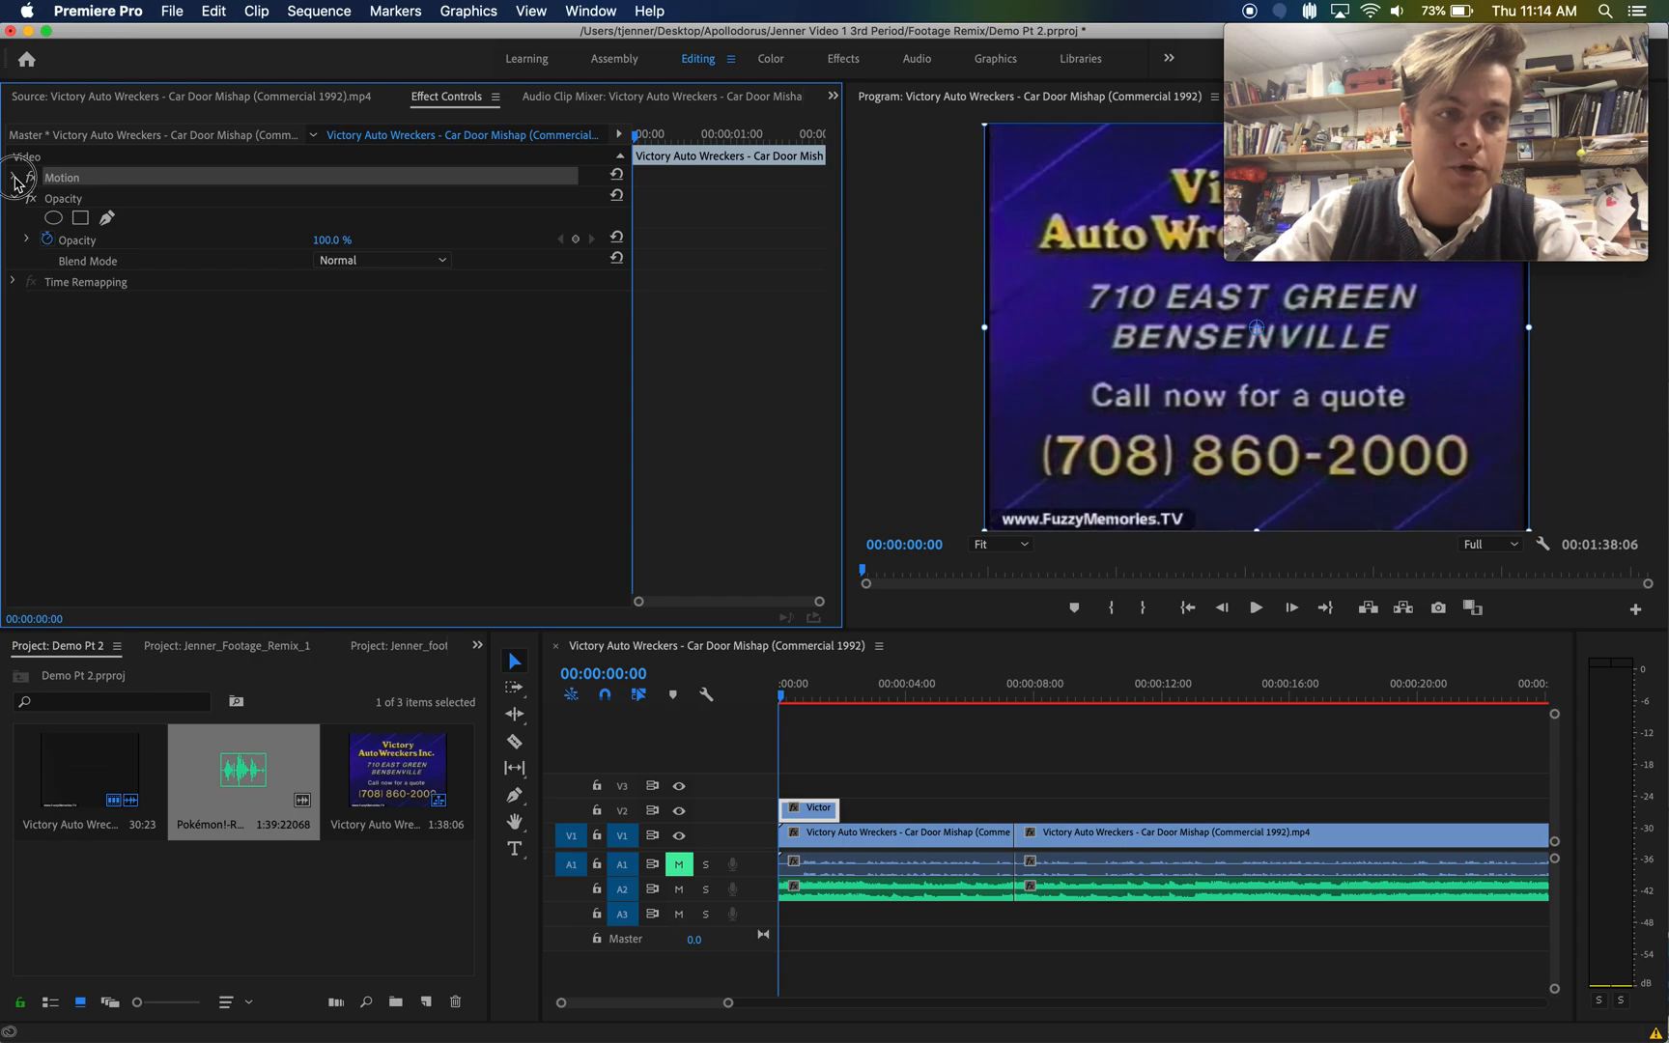
click(16, 178)
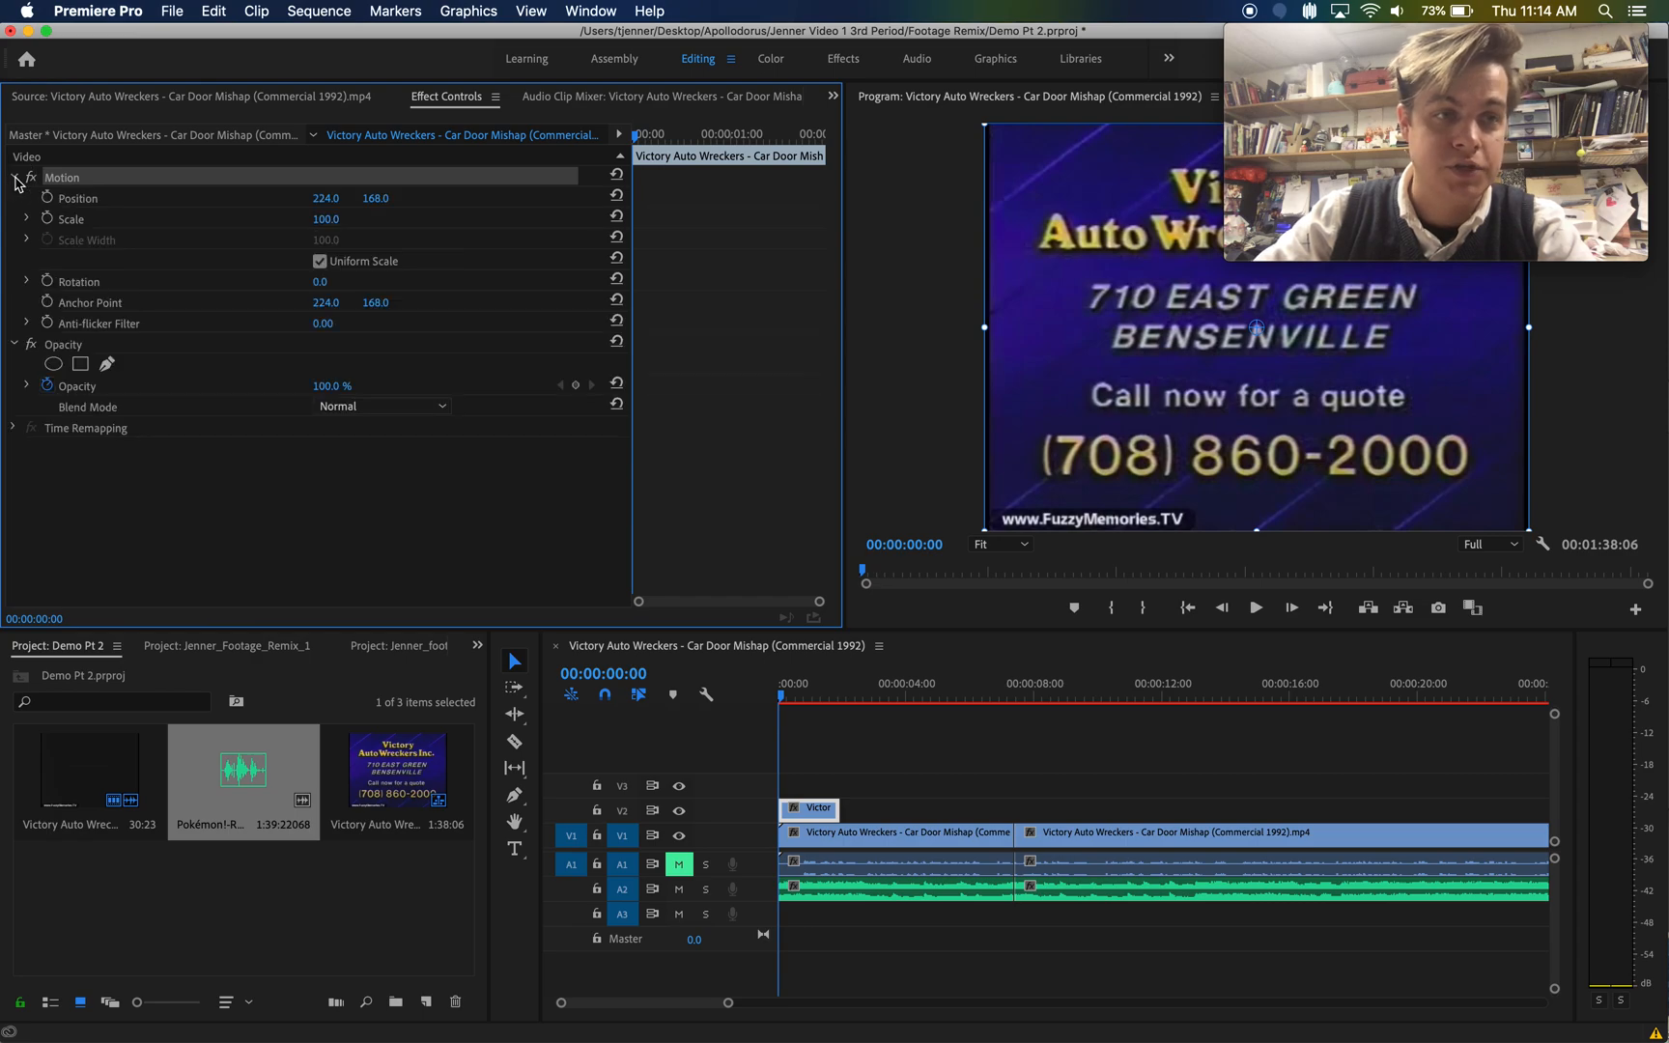
- Turn on Scale keyframing for the V2 frame hold at 00:00:00:00, keeping a scale of 100
click(95, 225)
mouse_move(328, 218)
mouse_down()
mouse_move(286, 219)
mouse_move(340, 220)
mouse_up()
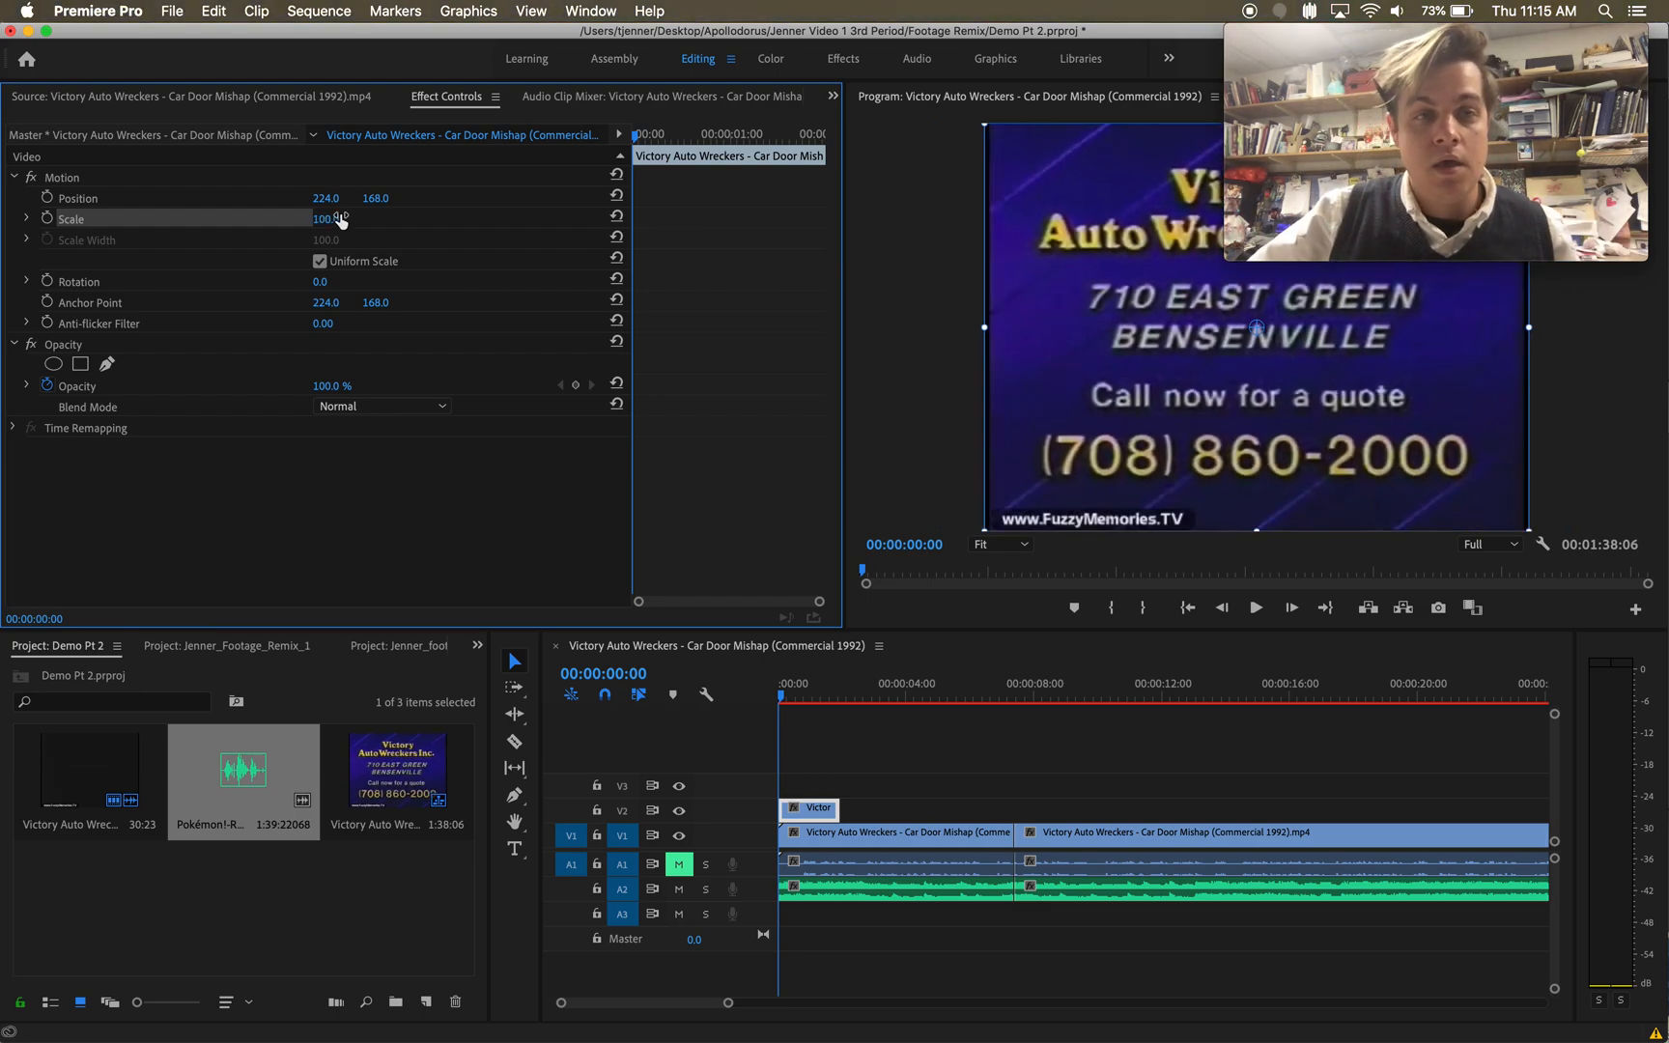
click(785, 700)
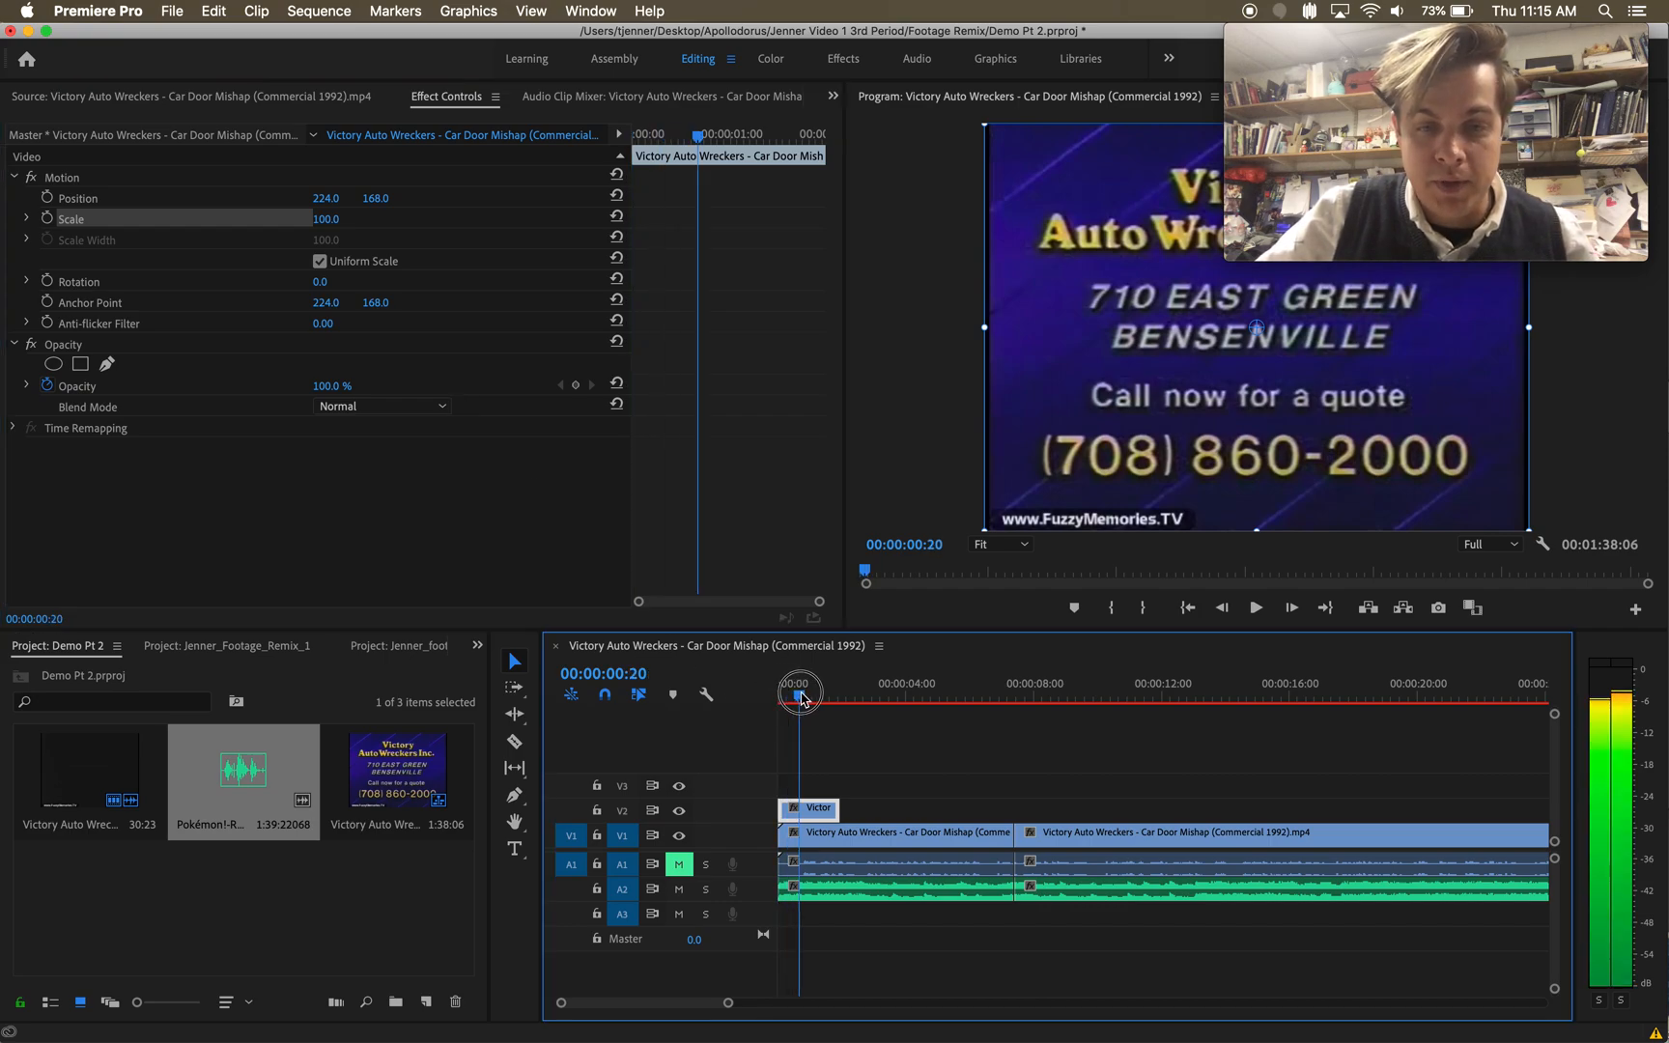
click(48, 220)
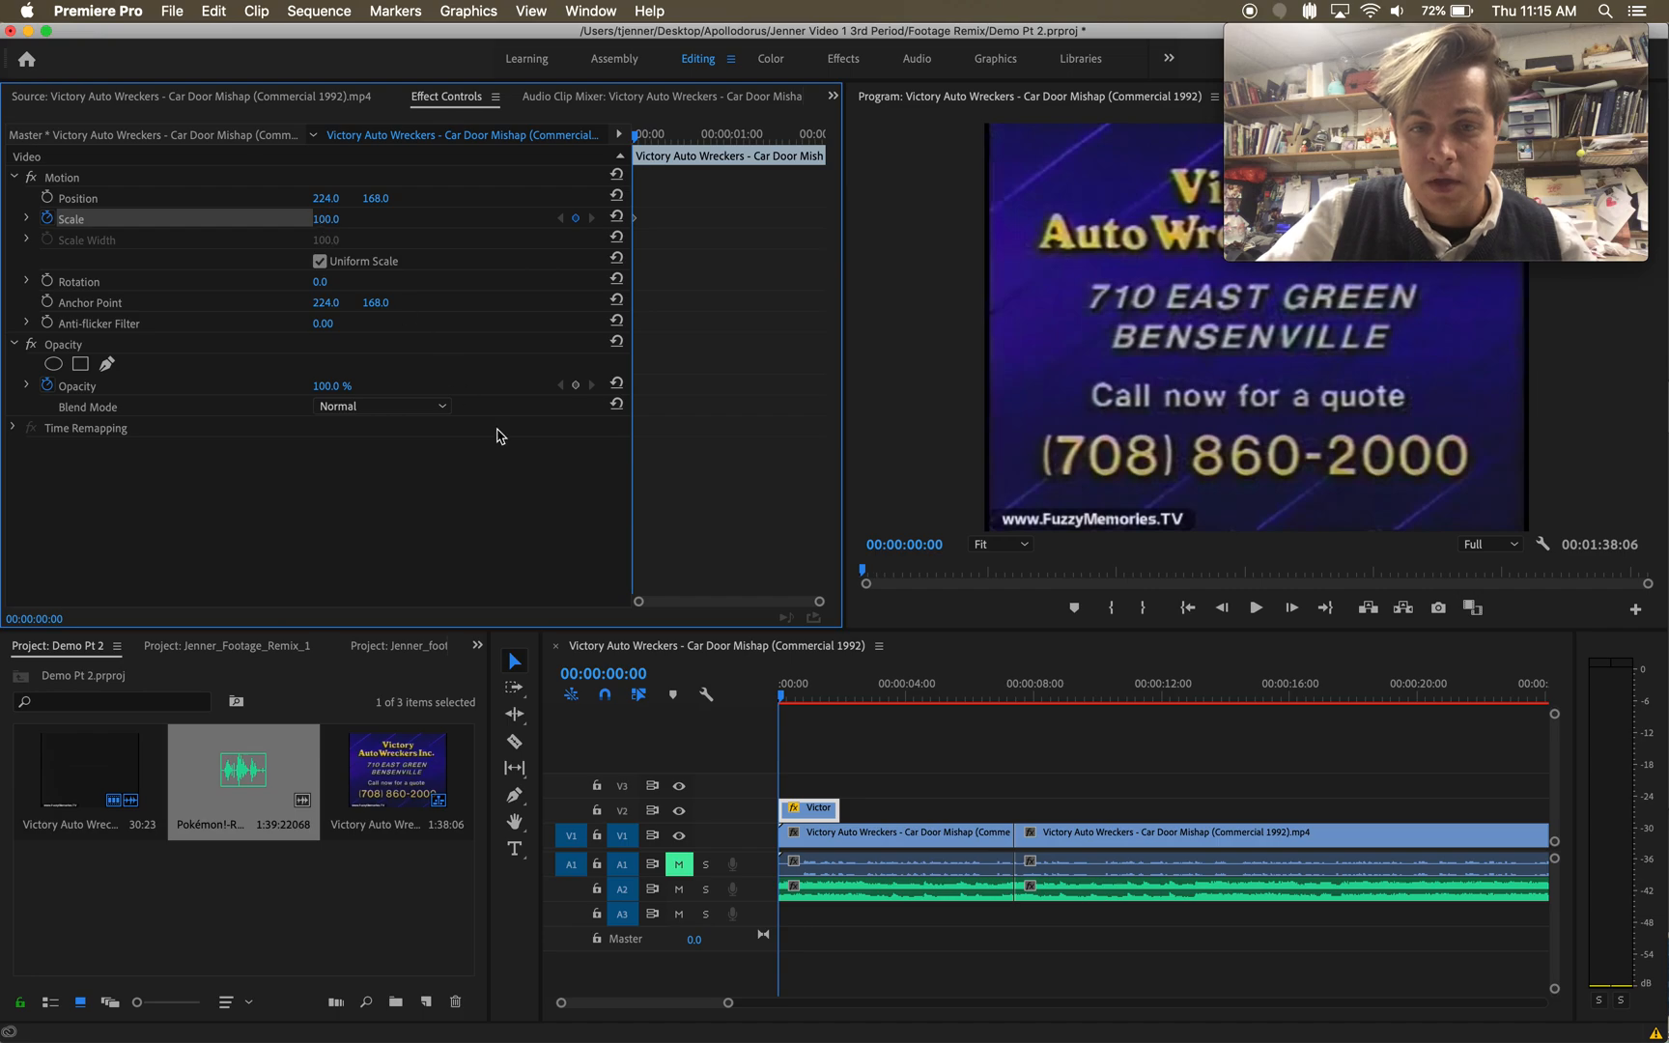
- Add a Scale keyframe of 0 on the V2 frame hold's last frame at 00:00:01:27
click(787, 702)
drag(787, 702, 845, 708)
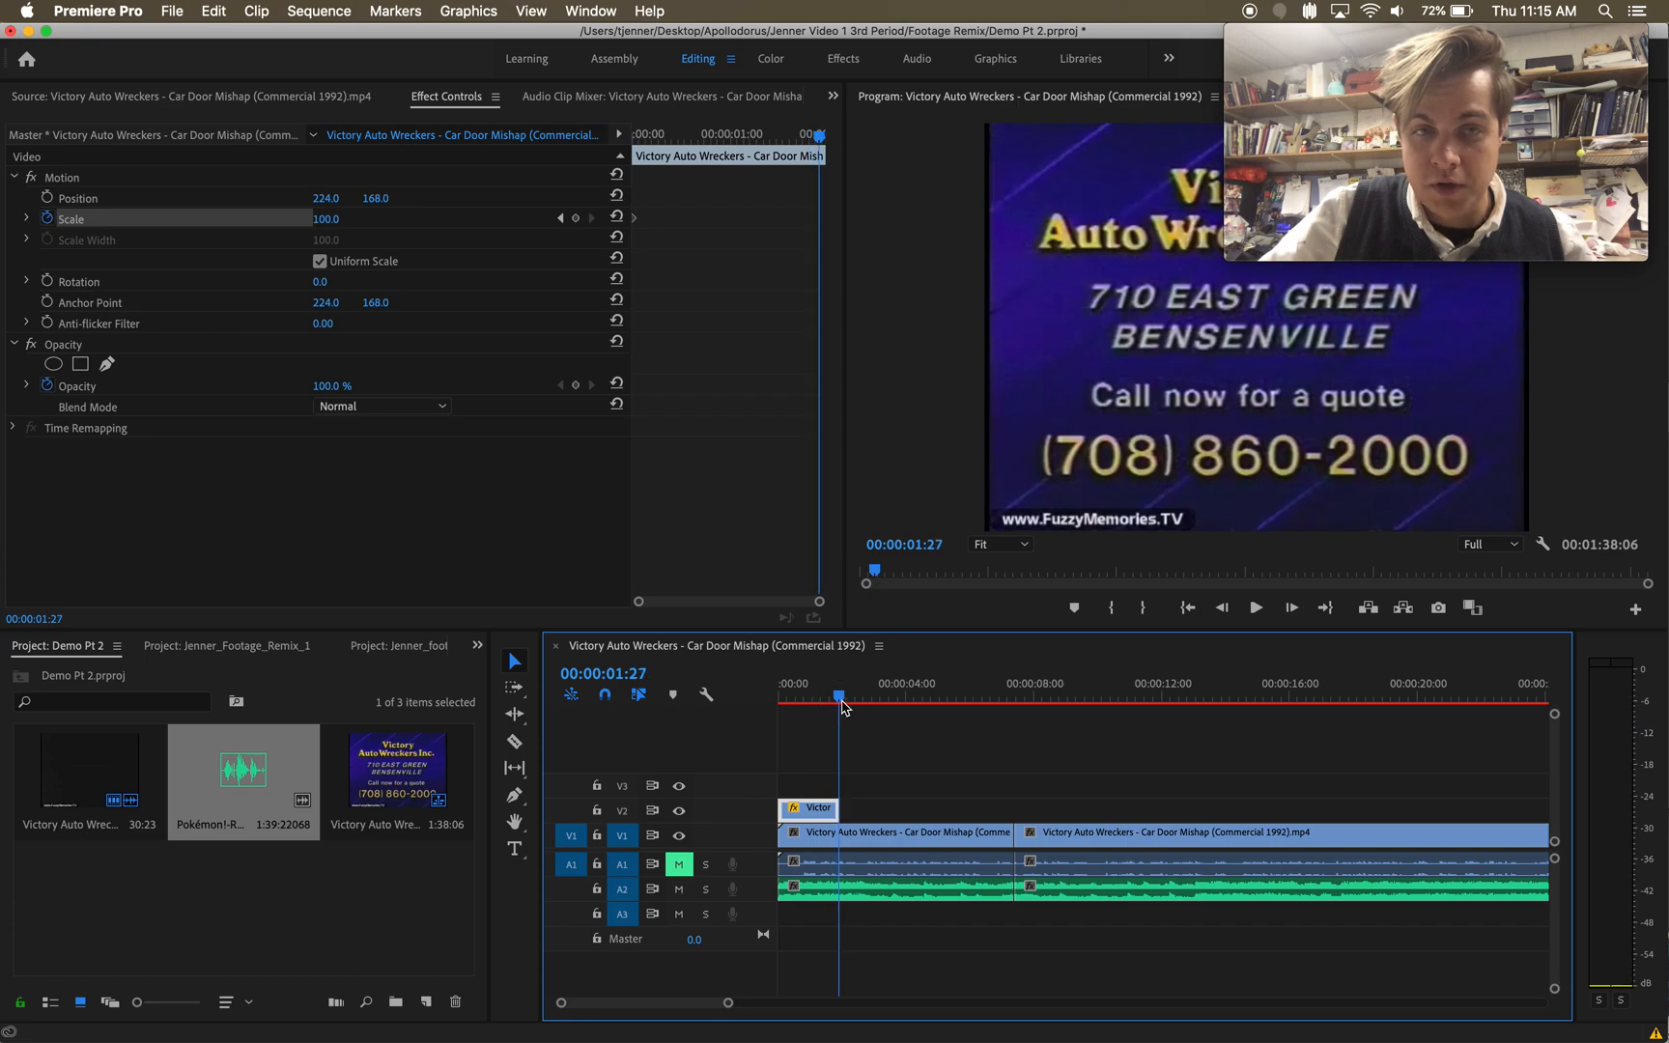
click(325, 218)
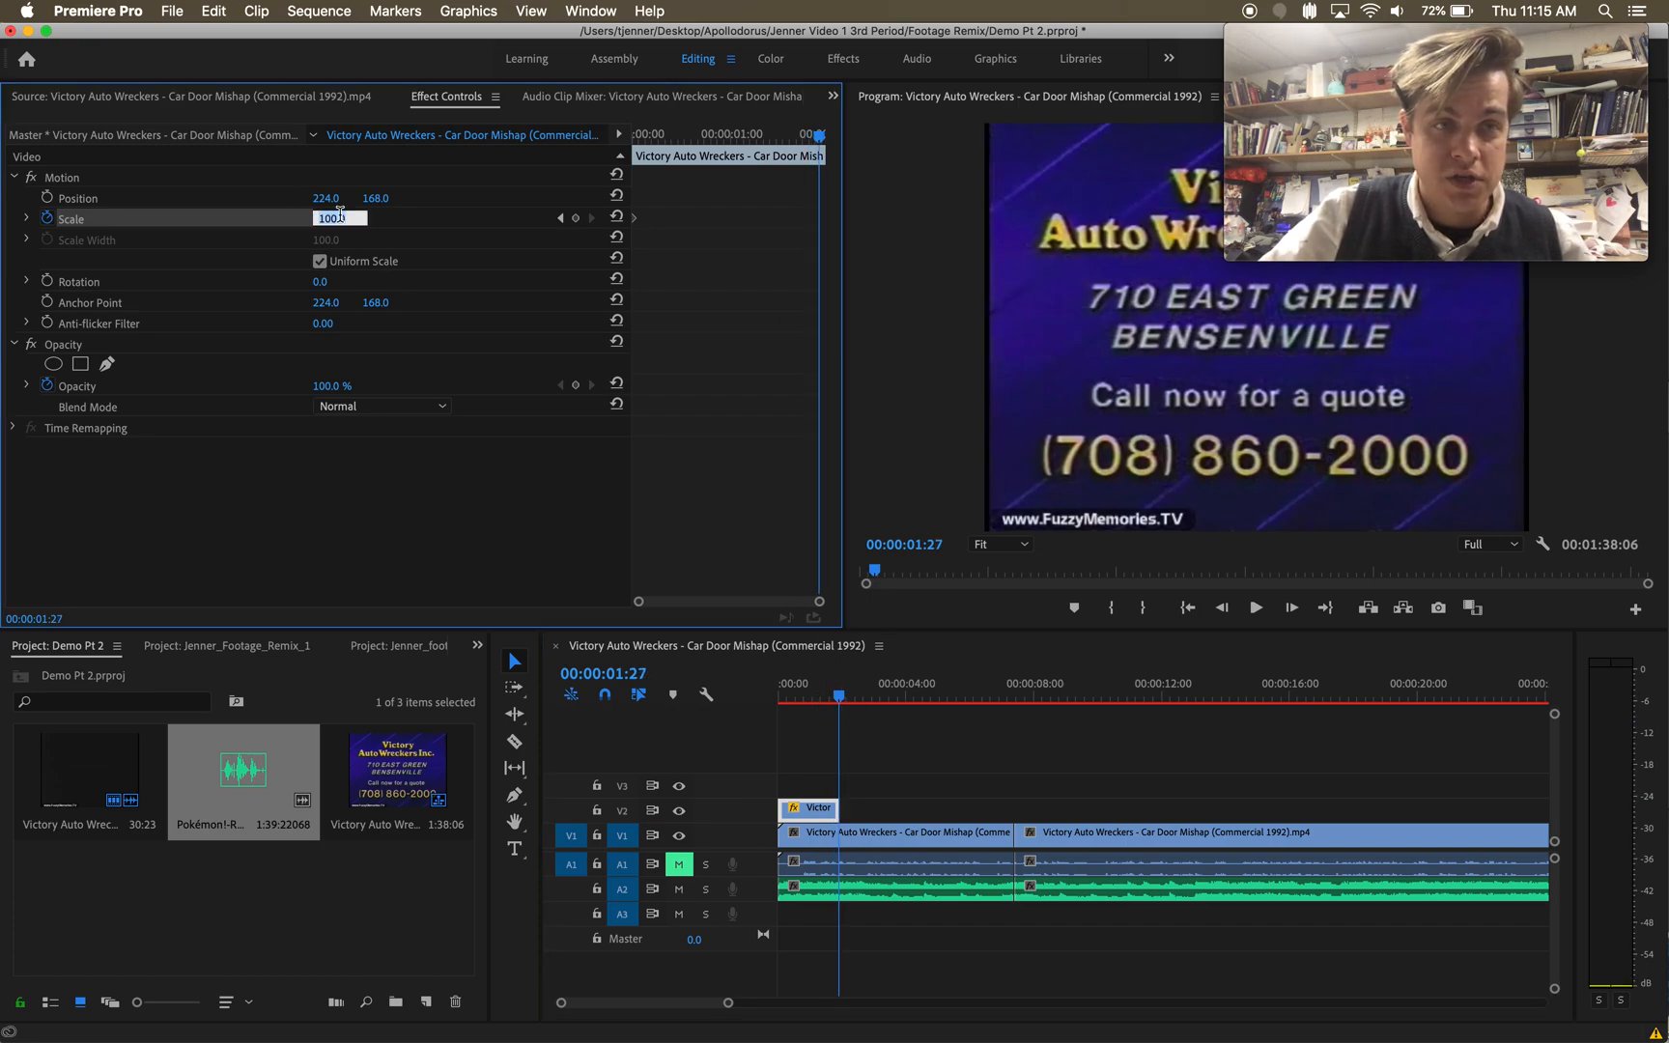
text(0)
key(Return)
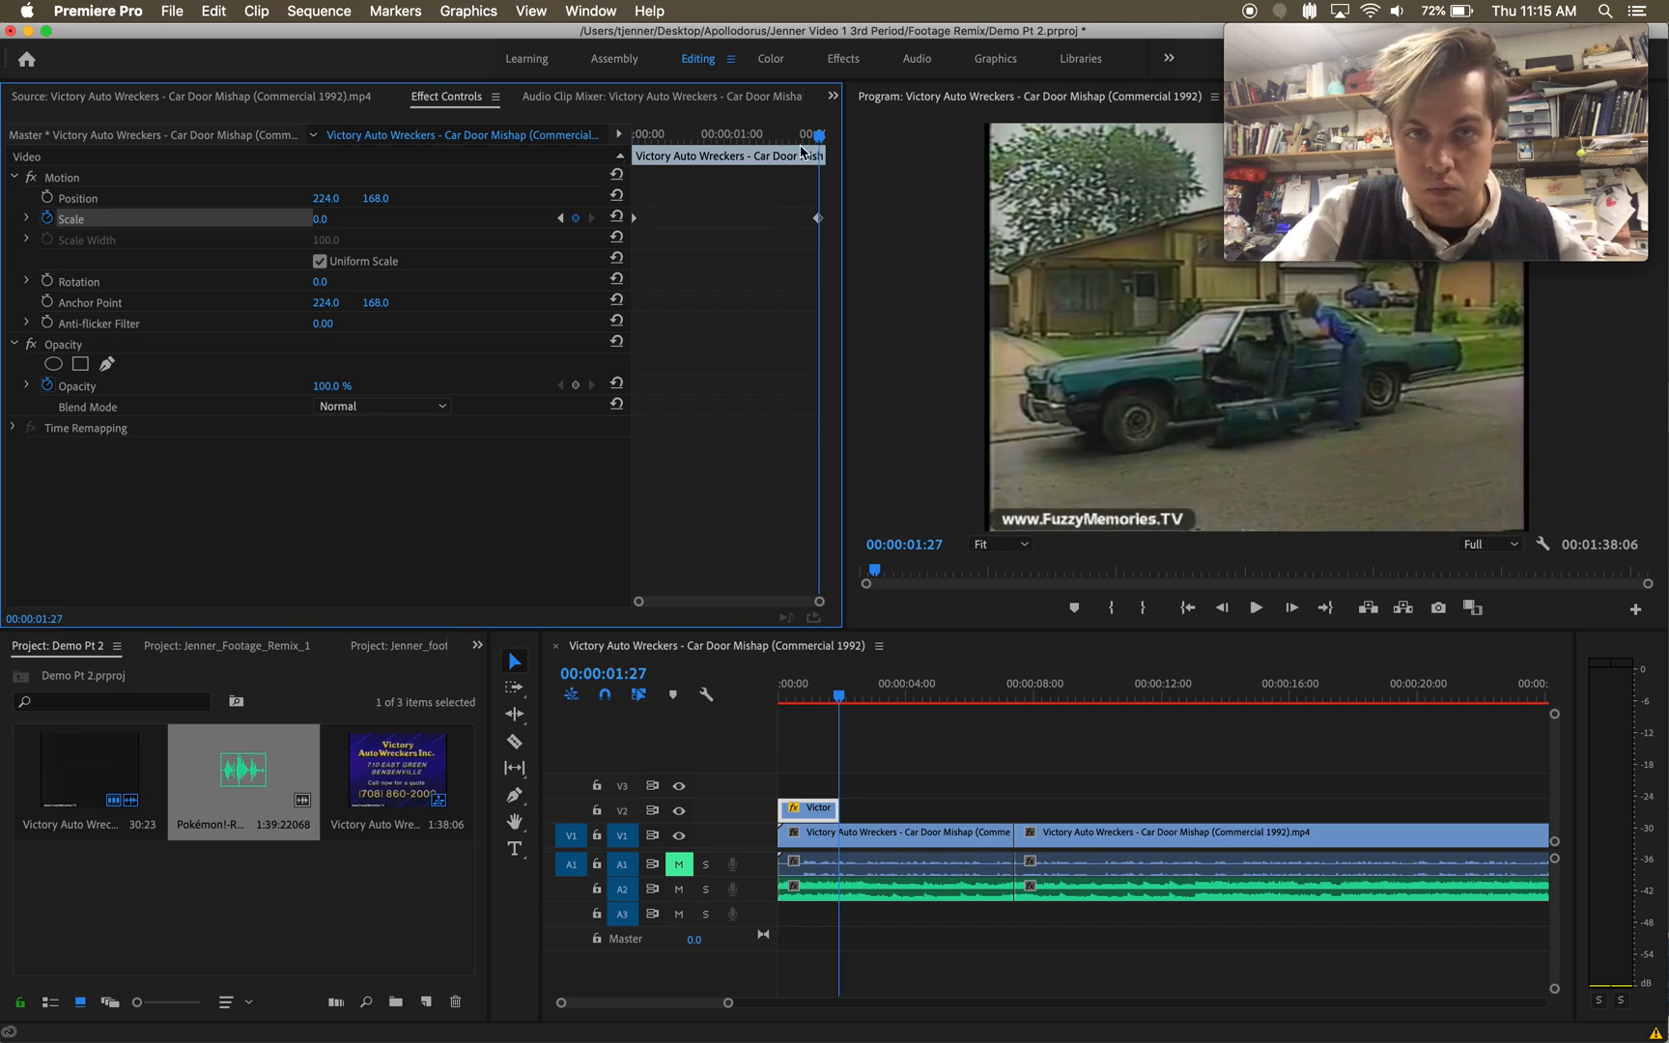
- Play the sequence from the start to check the frame hold's shrinking animation
click(784, 696)
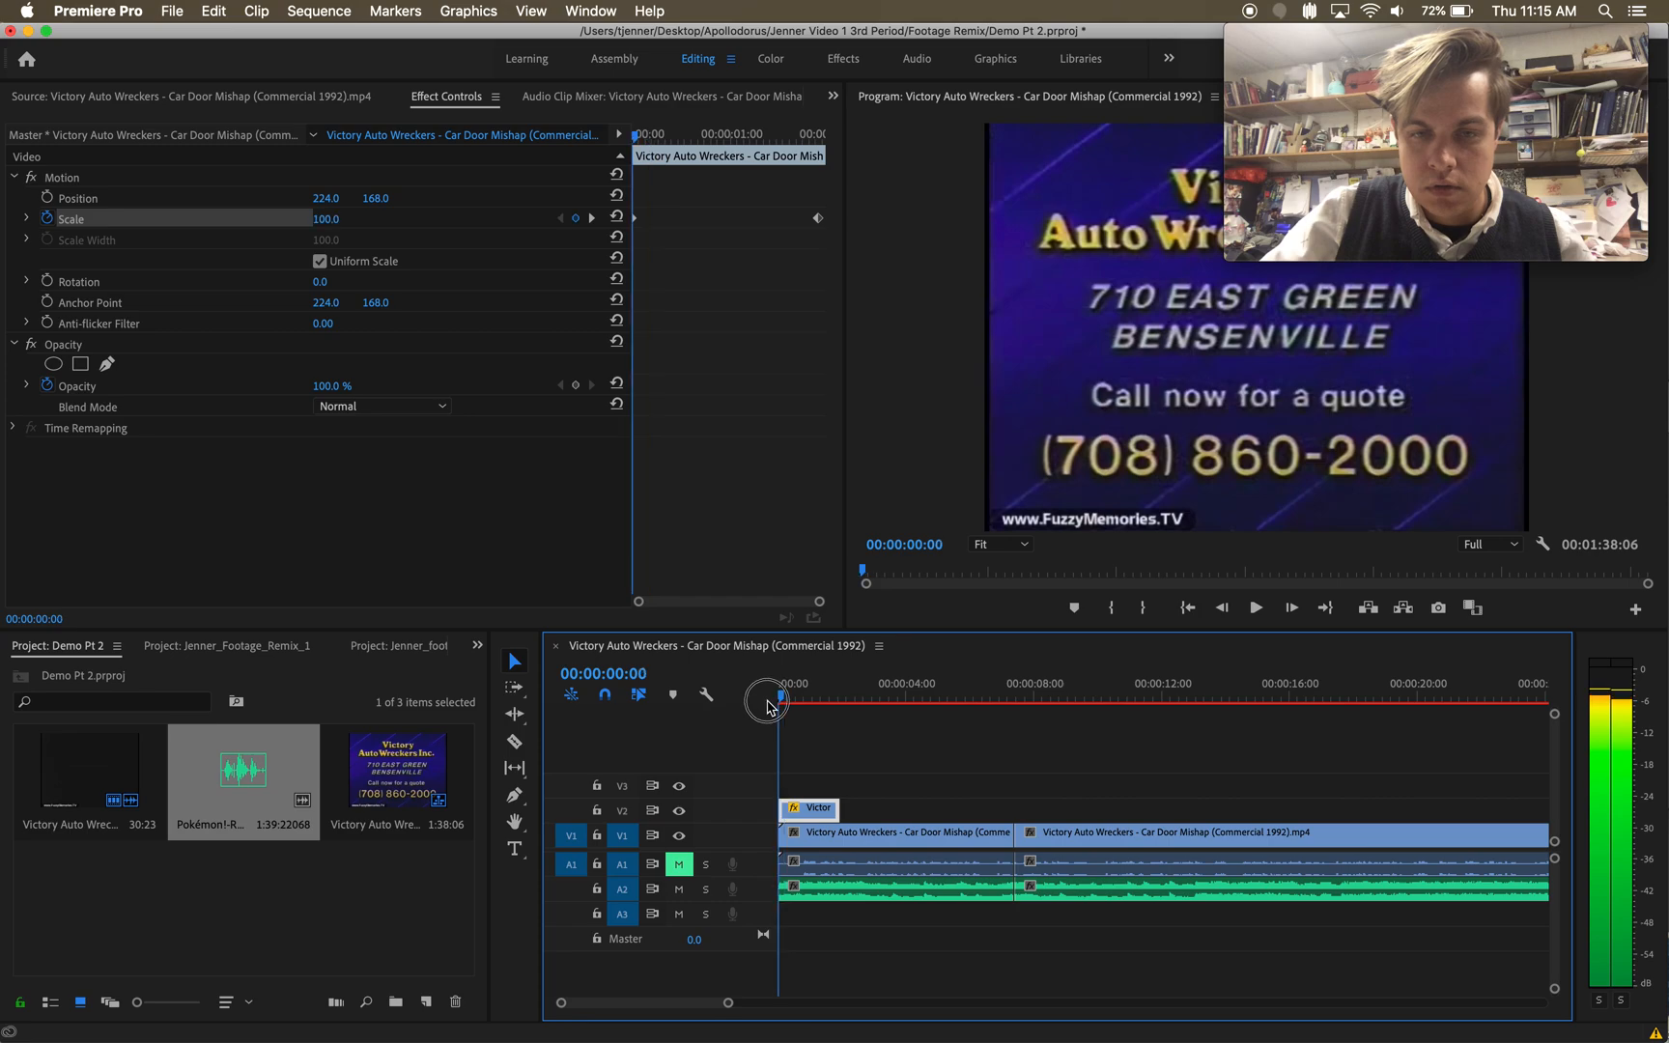
key(space)
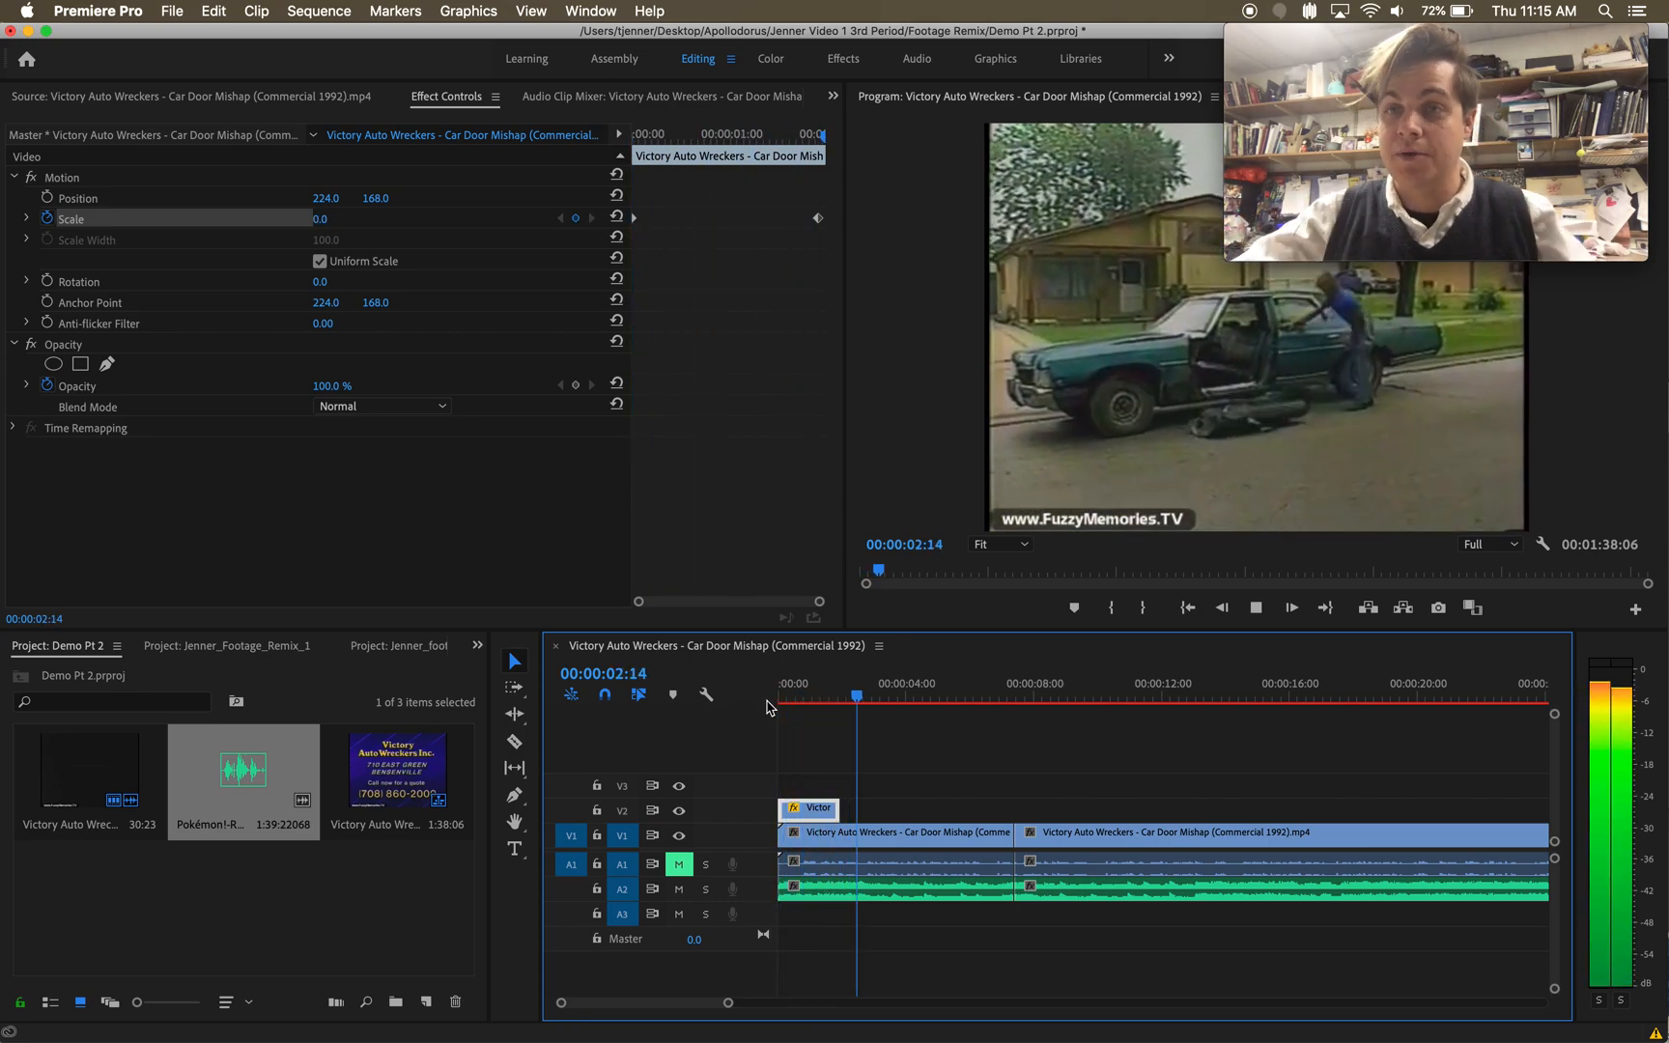
key(space)
- Keyframe the V2 frame hold's Rotation from 0° at 00:00:00:00 to 360° at 00:00:01:27
drag(824, 684, 756, 688)
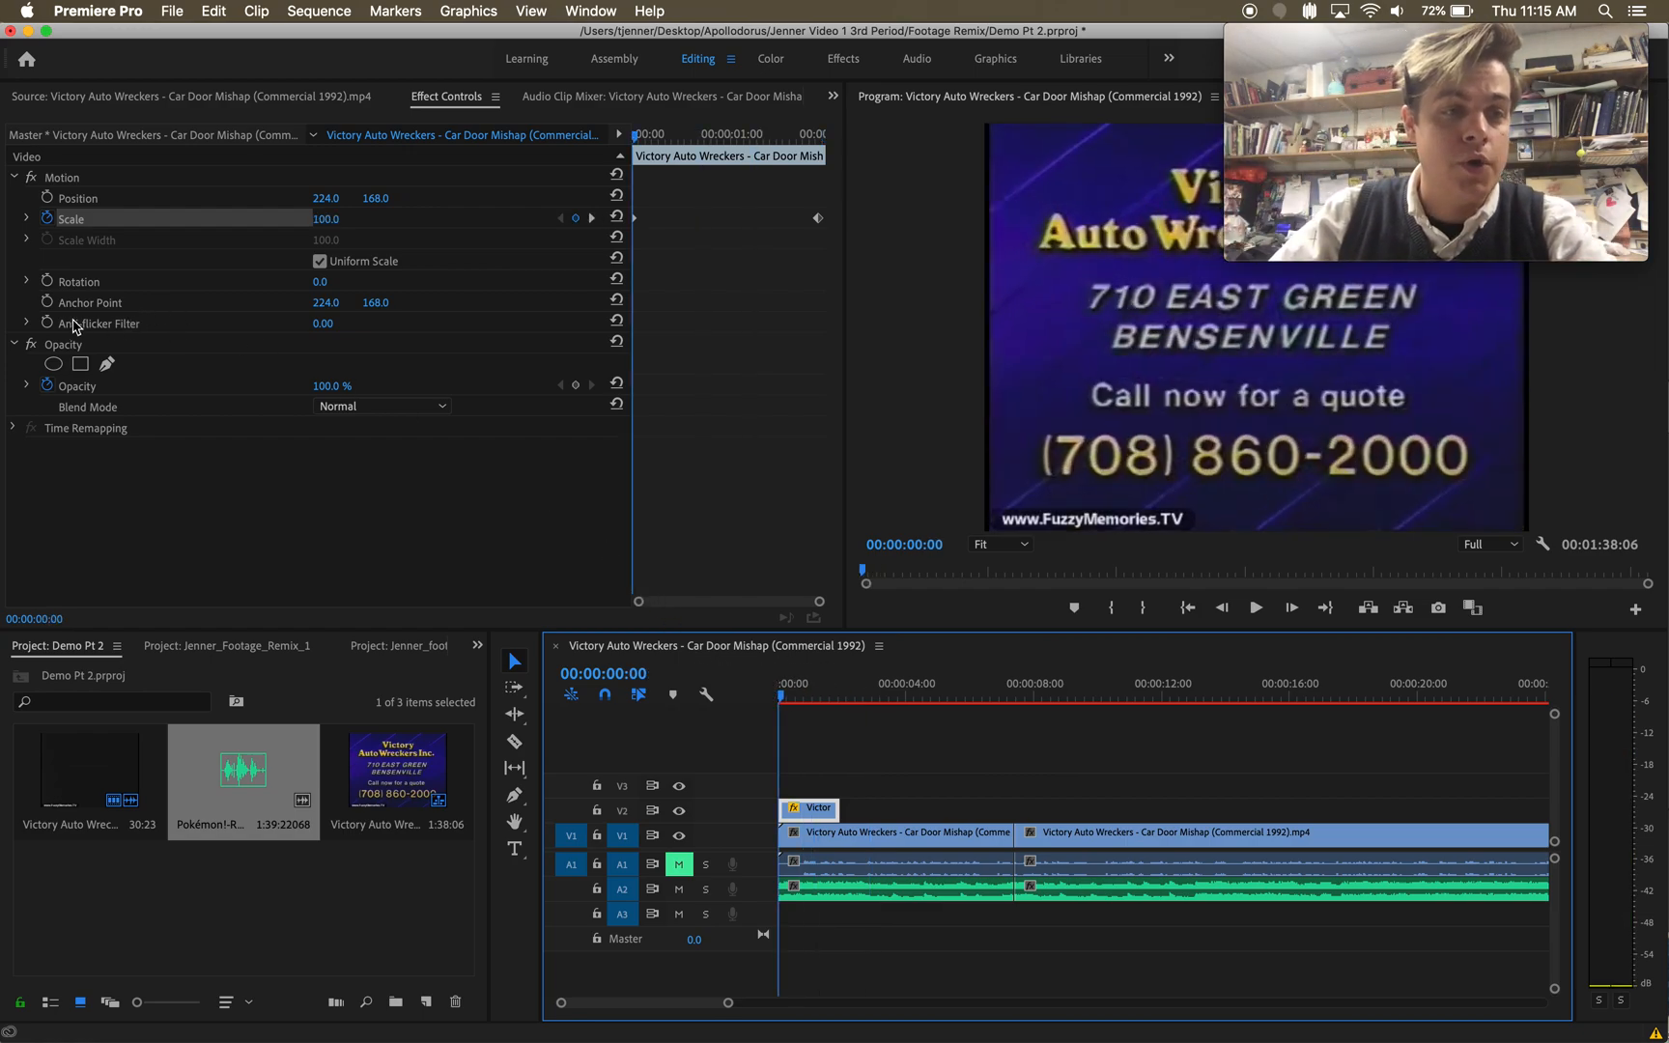
click(46, 281)
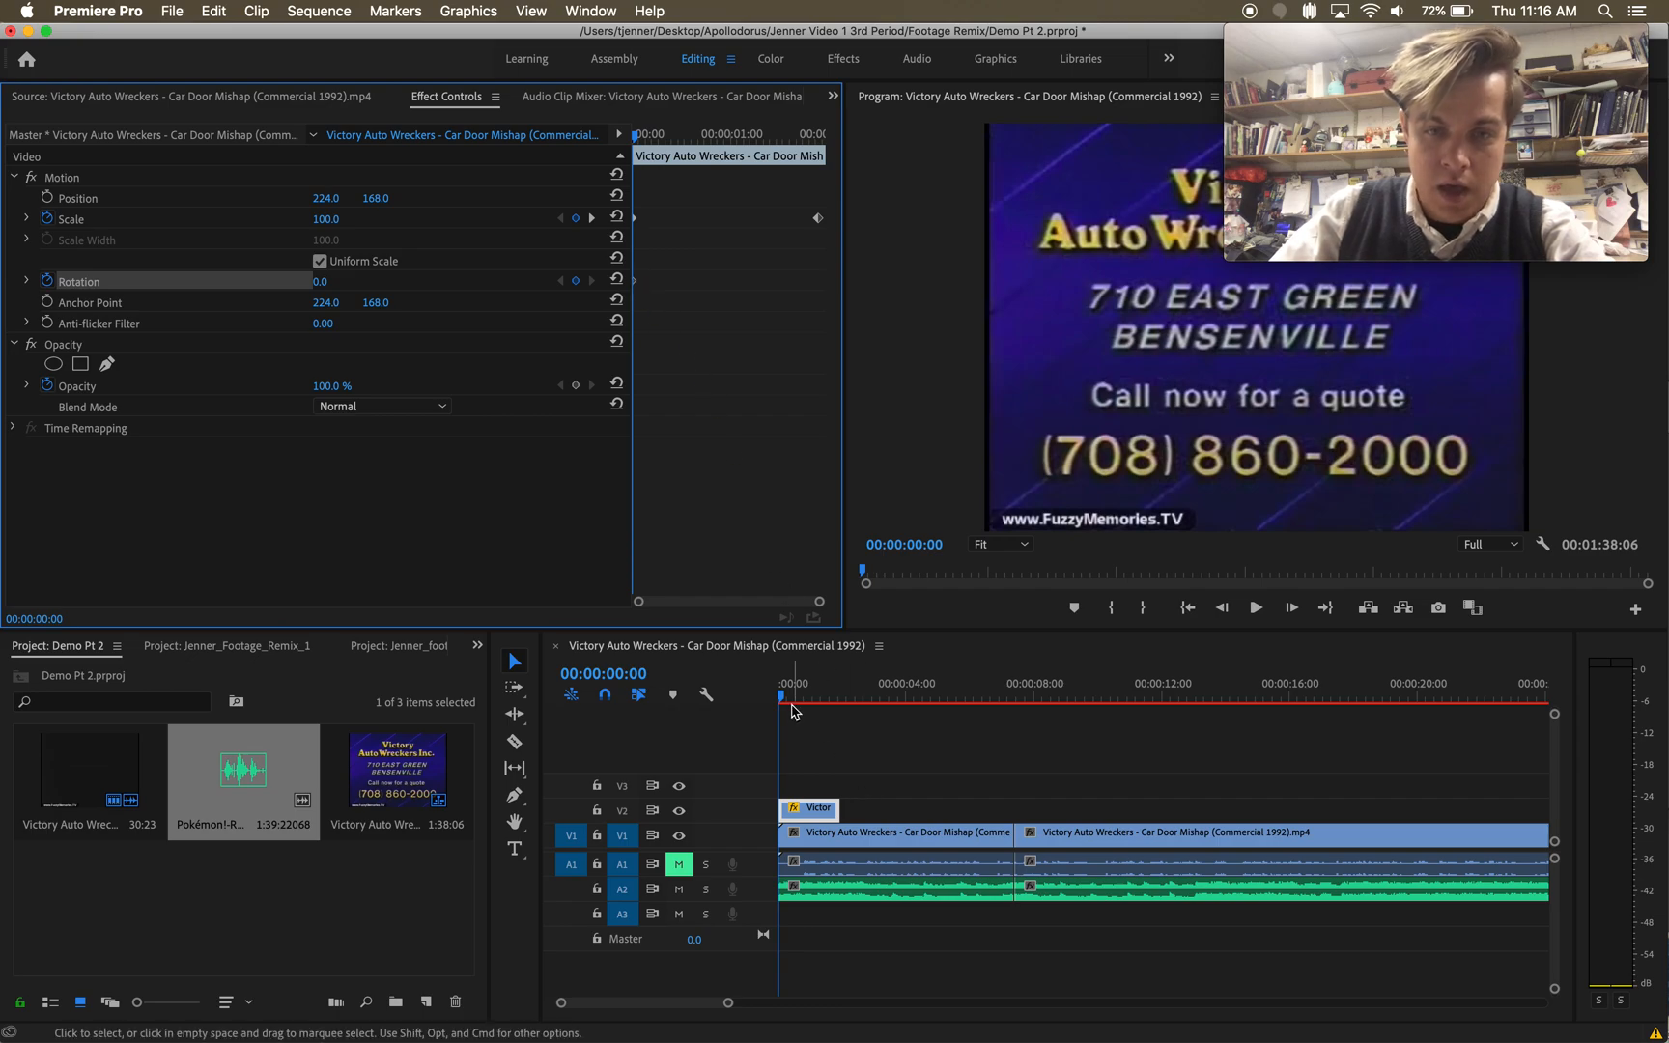
drag(786, 697, 843, 702)
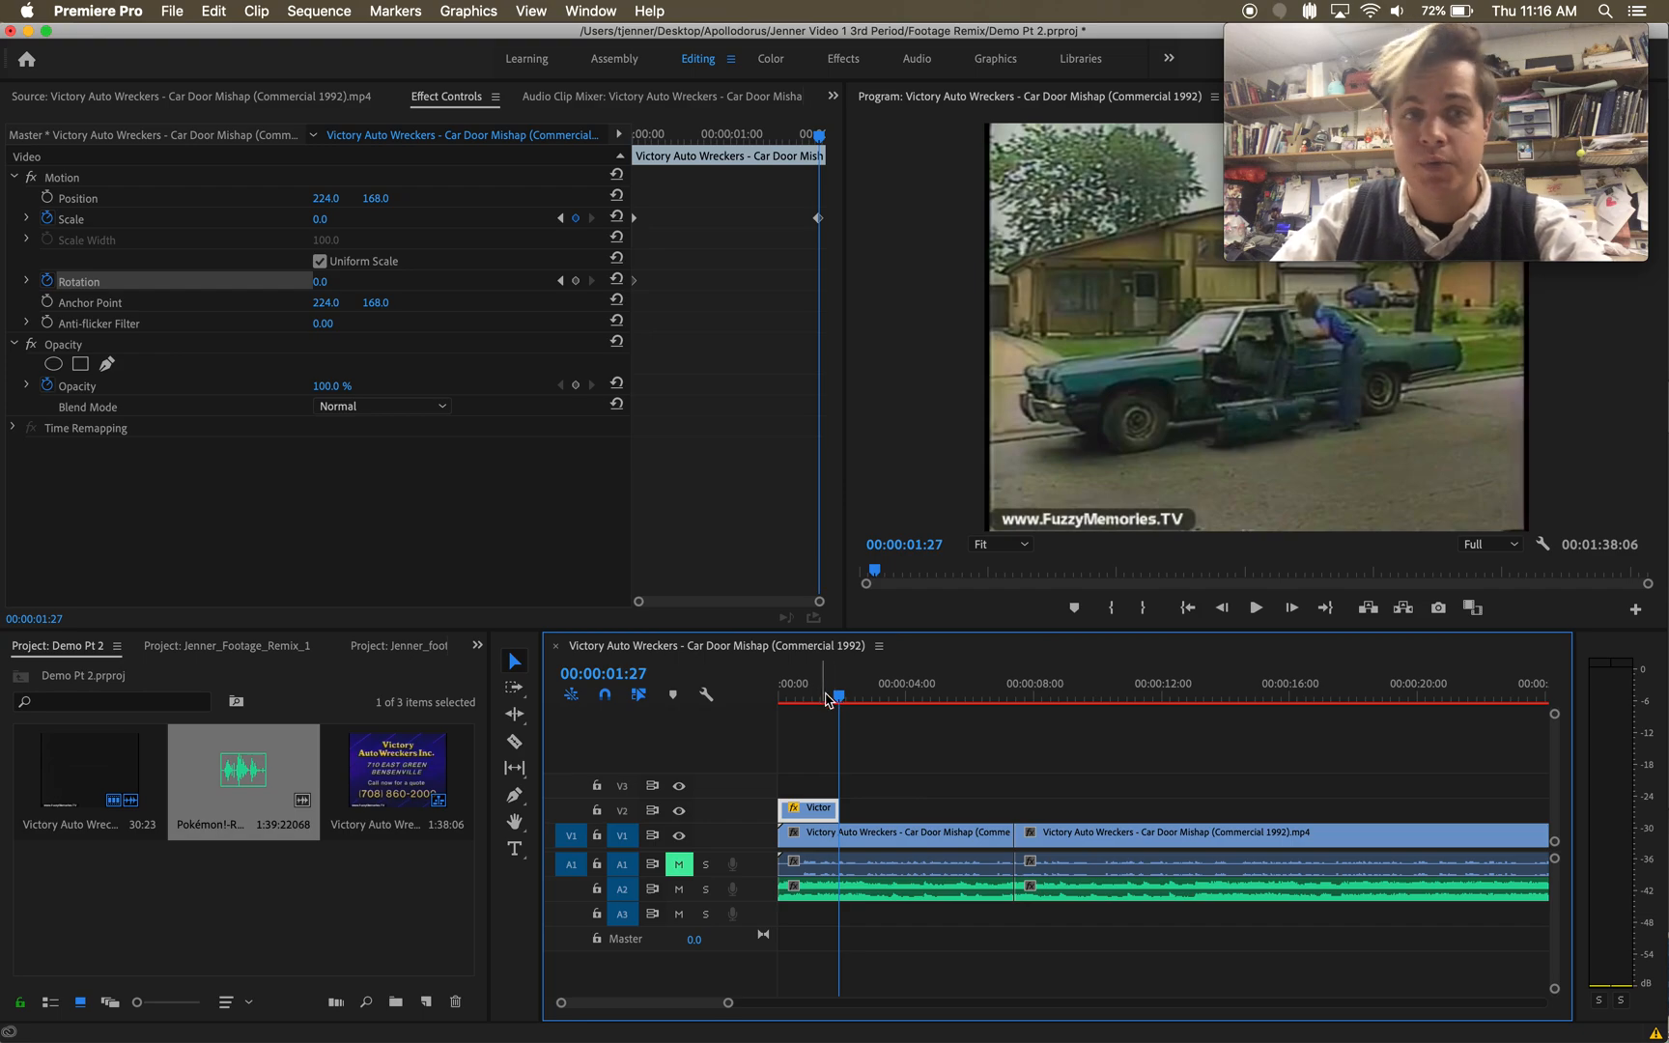
click(322, 282)
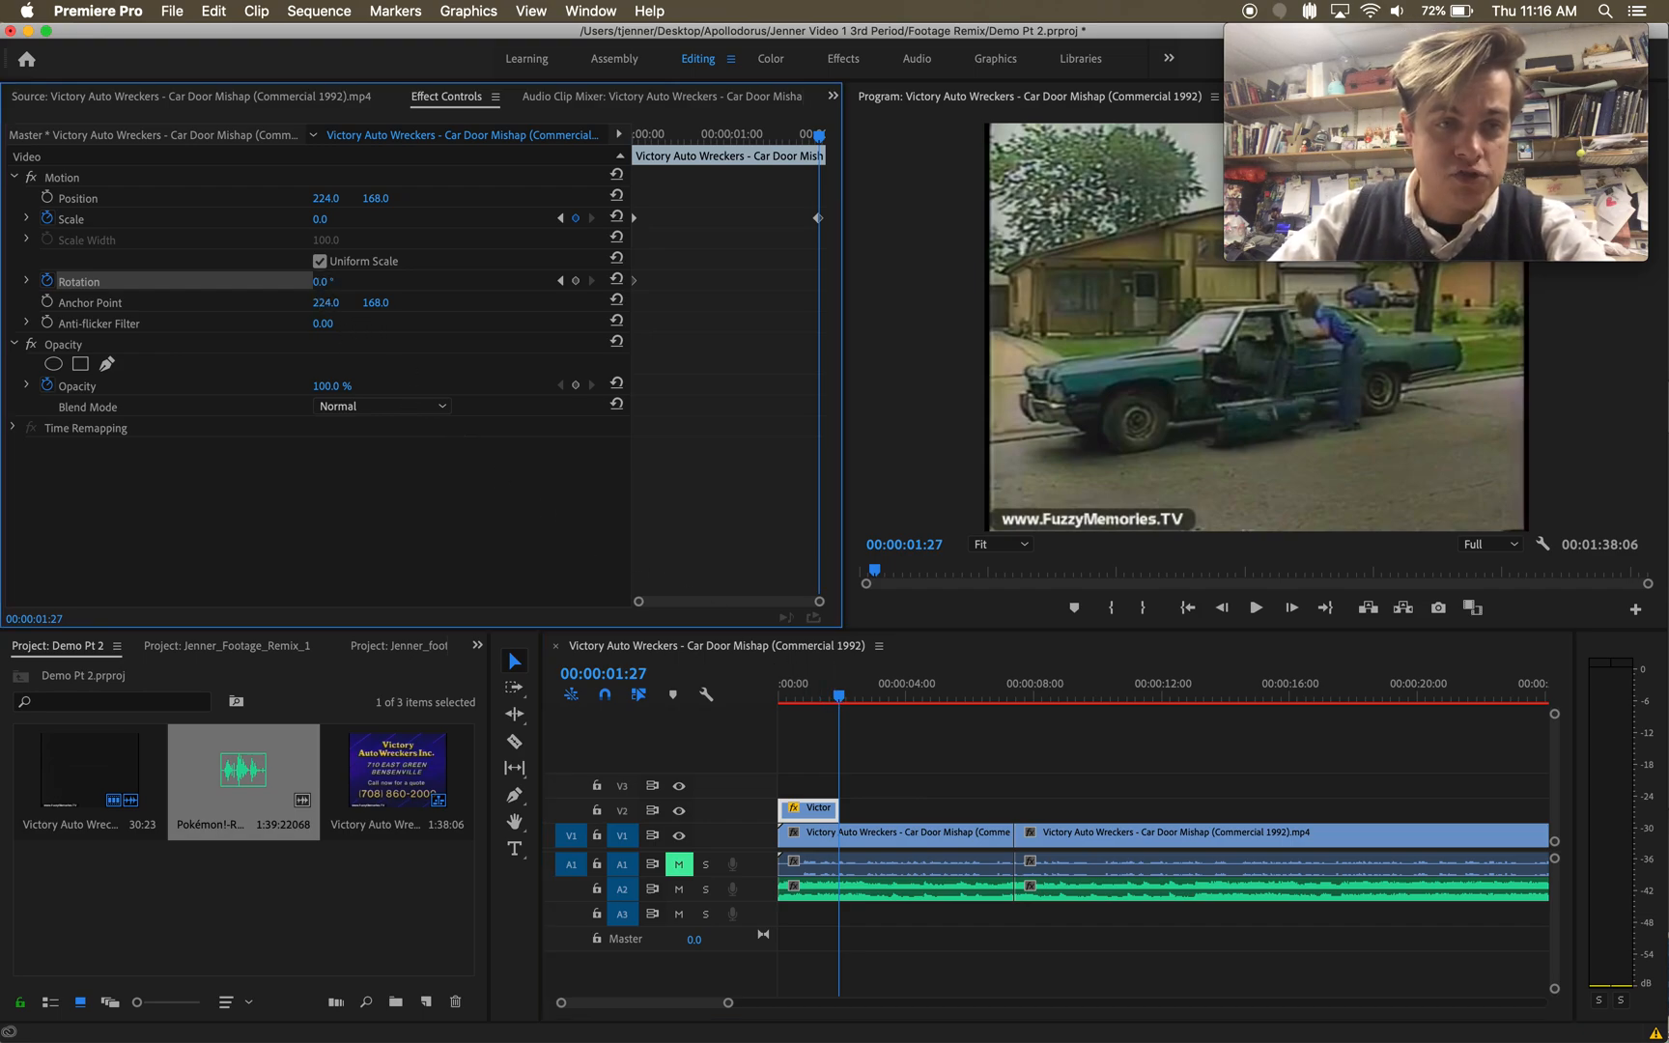
click(334, 283)
text(36)
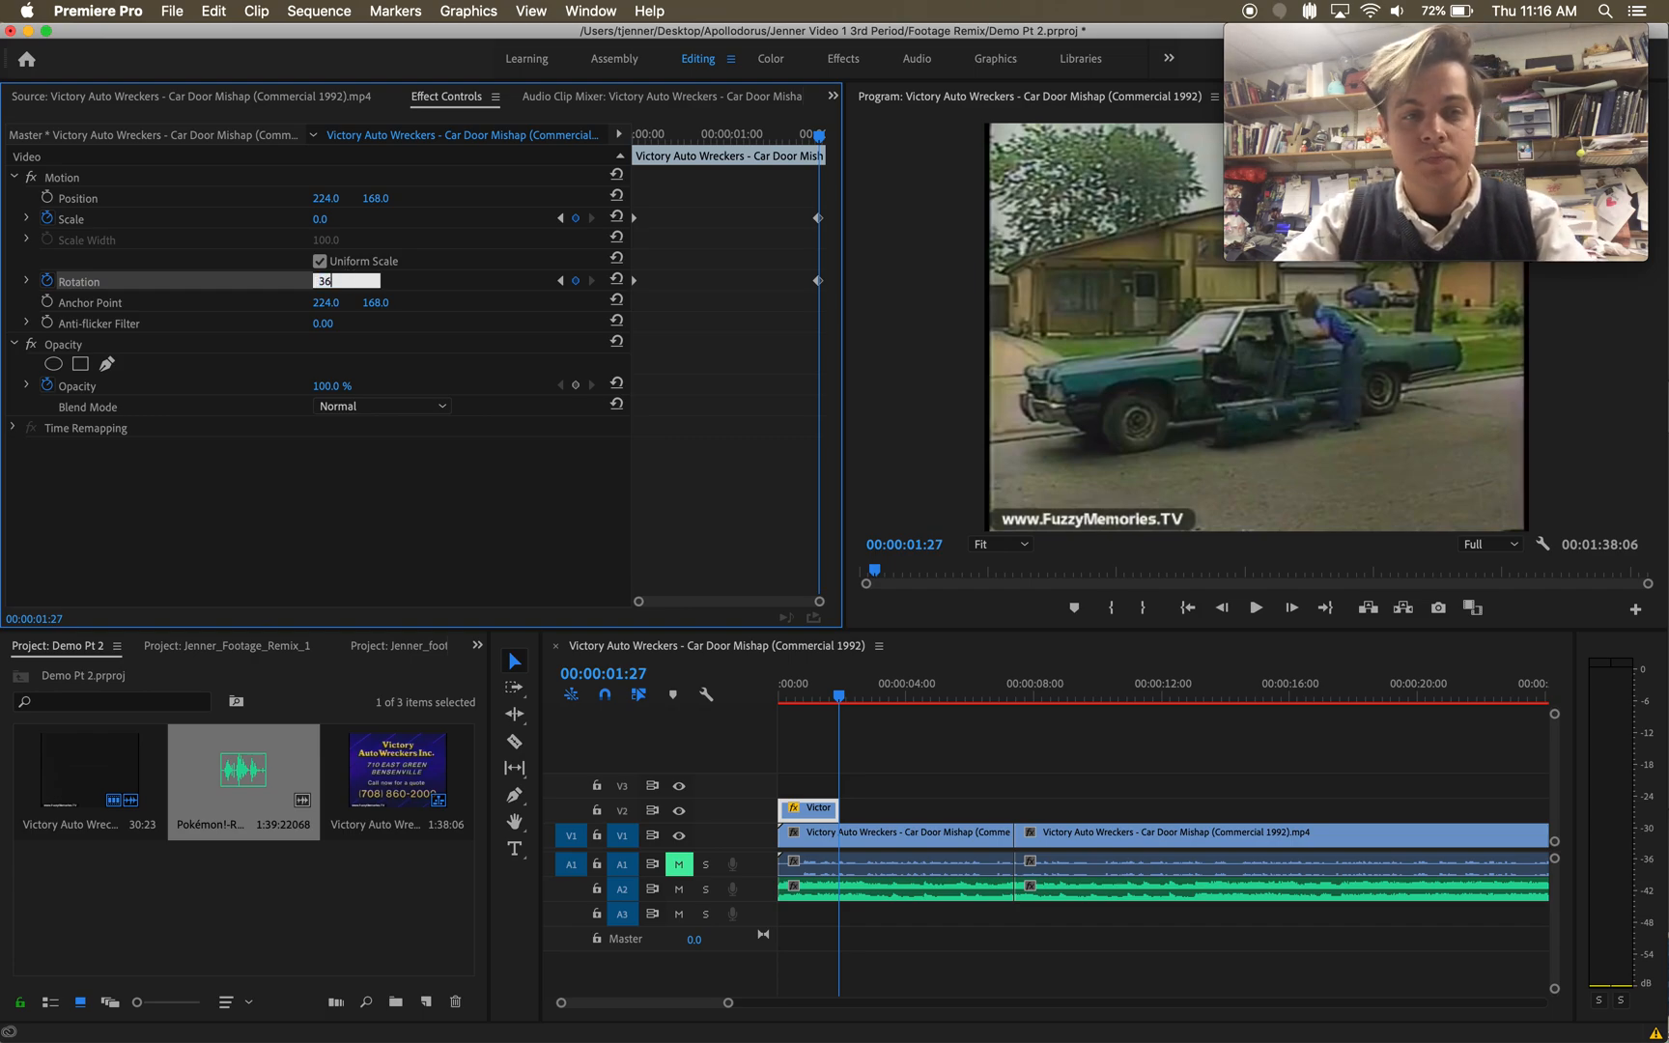
text(0)
key(Return)
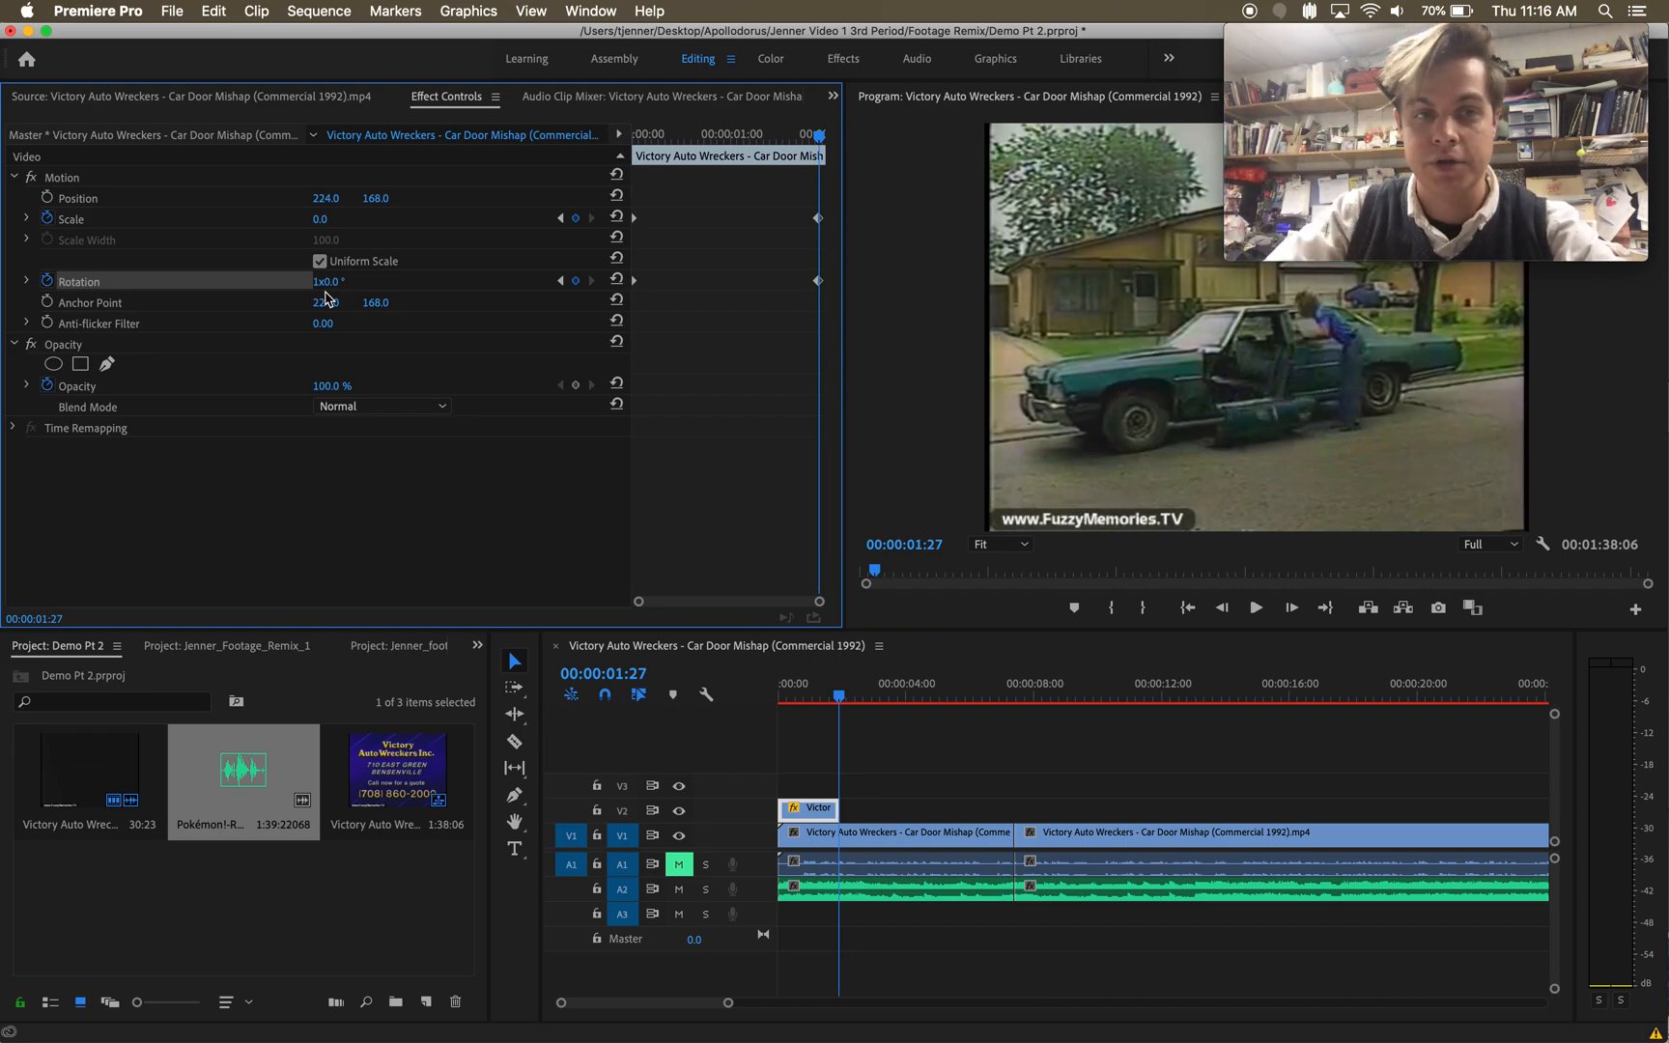
- Play the opening to check the combined shrink and spin of the V2 frame hold
click(786, 688)
key(space)
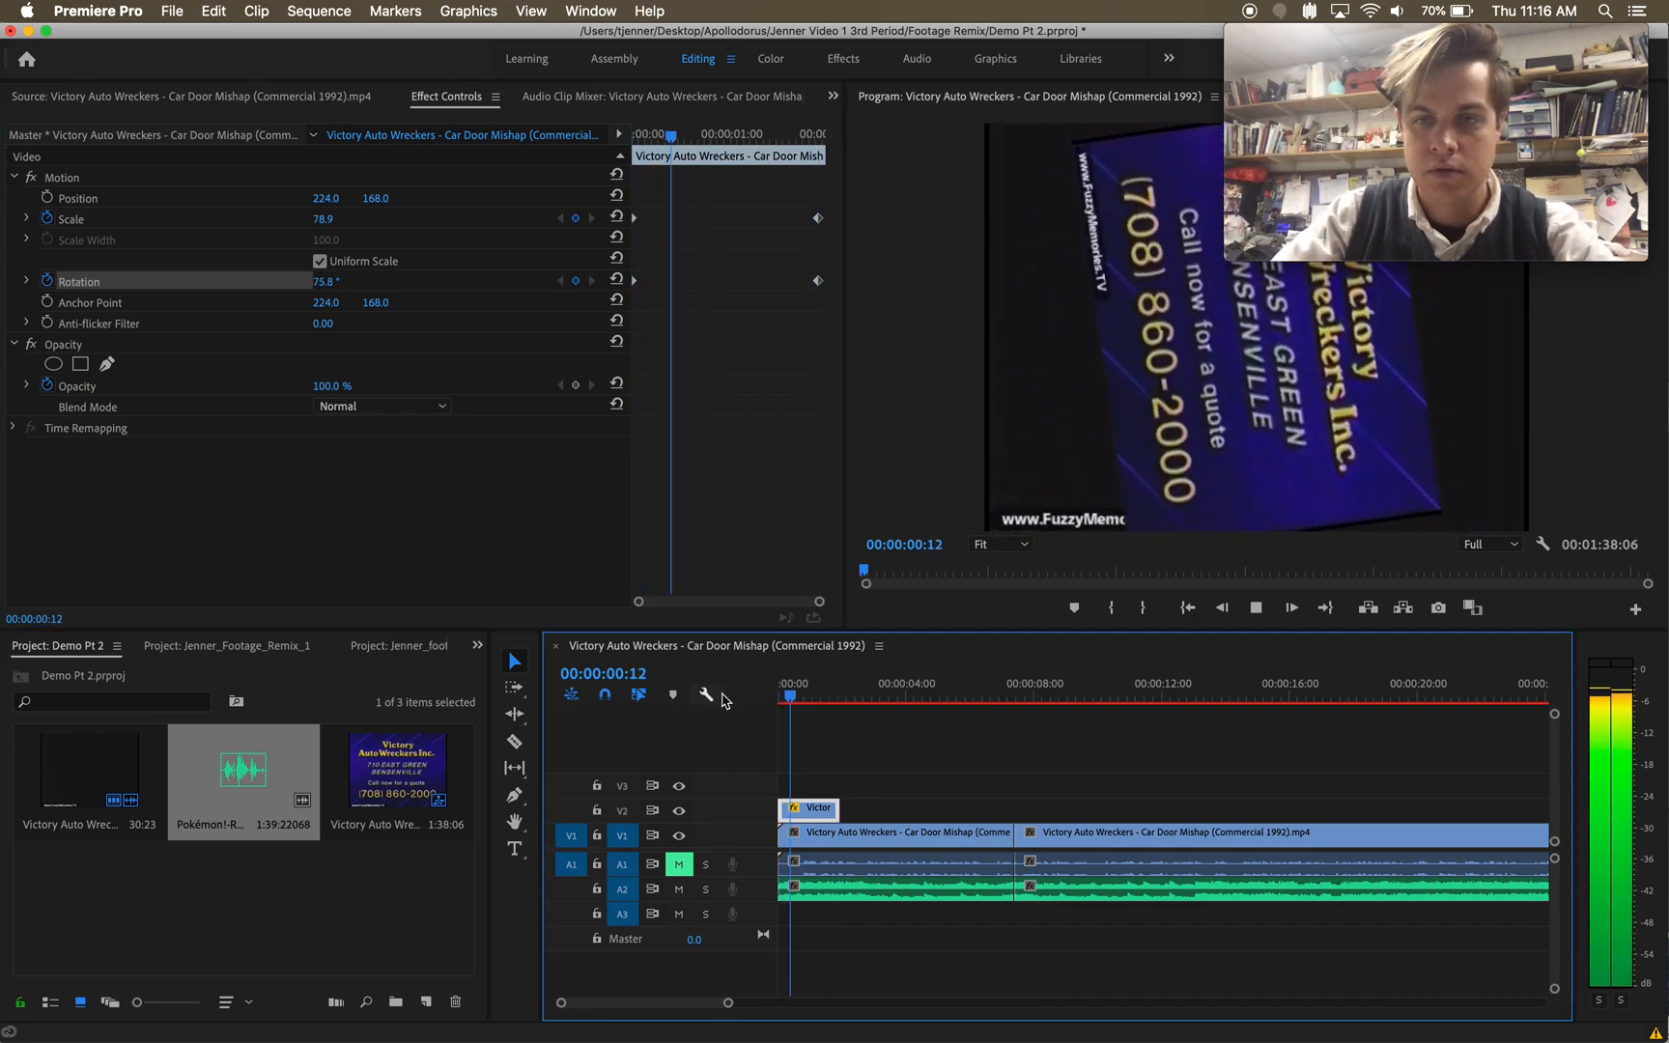
key(space)
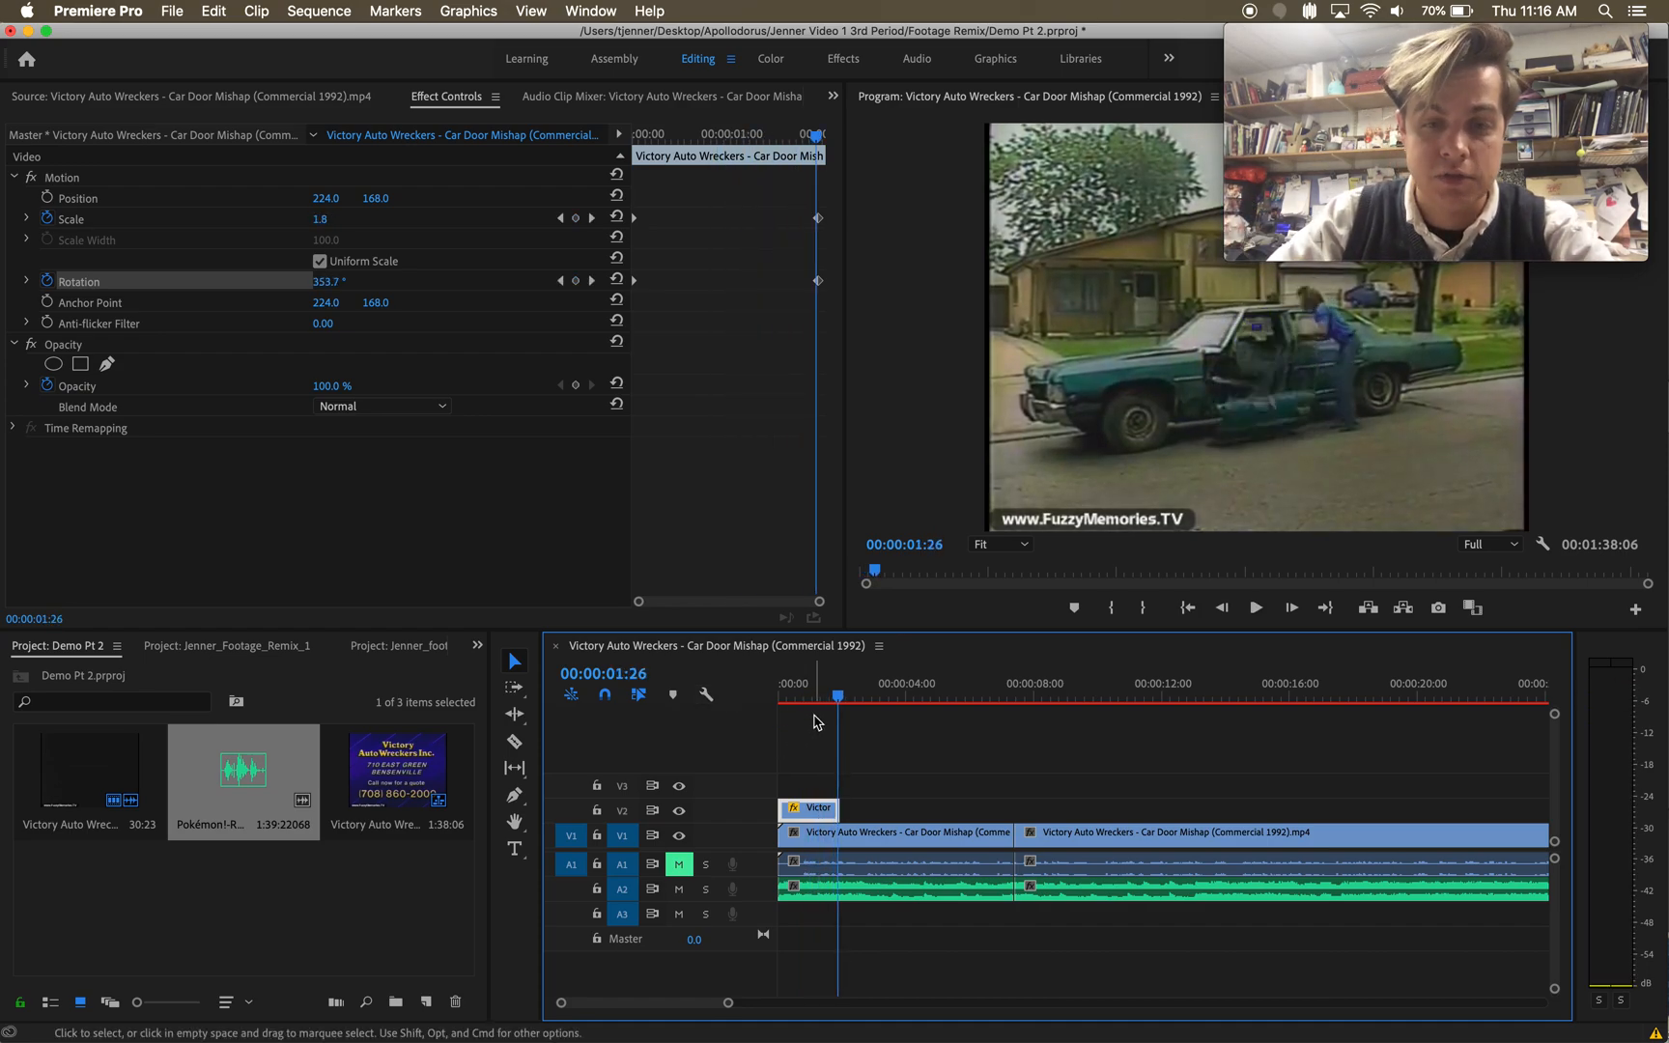
- Set the frame hold's Rotation keyframe at 00:00:01:27 to two full turns (2x0.0)
key(Right)
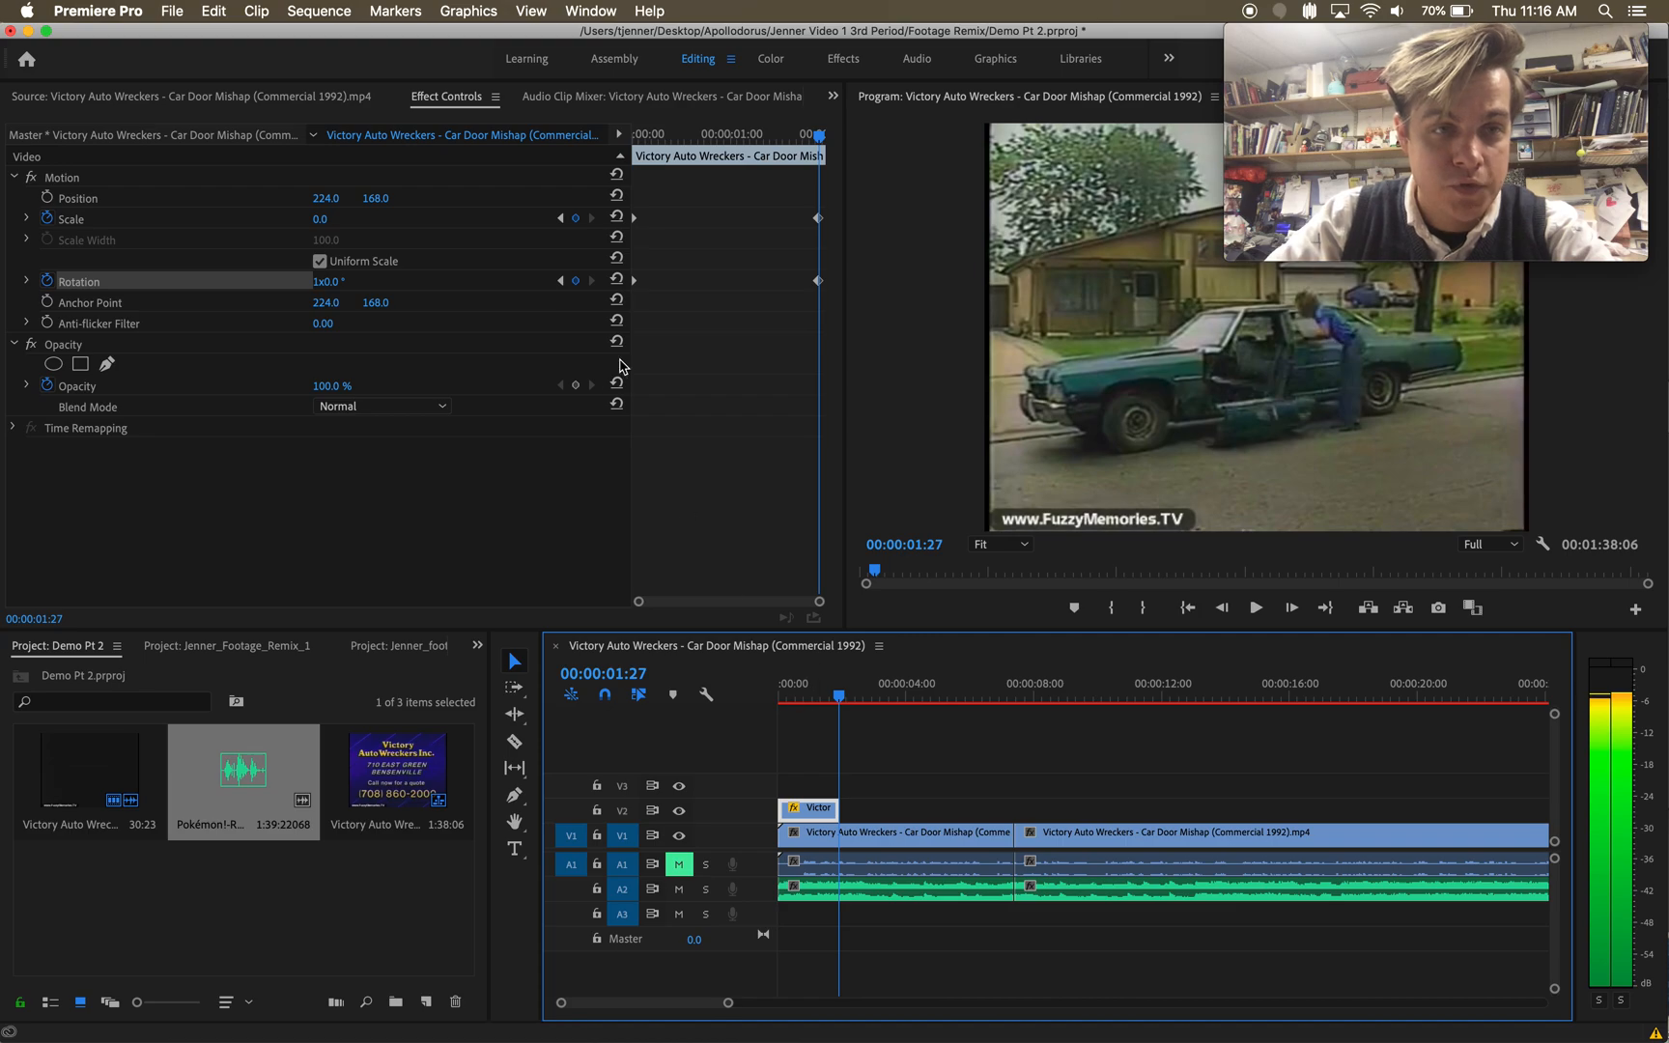
click(347, 280)
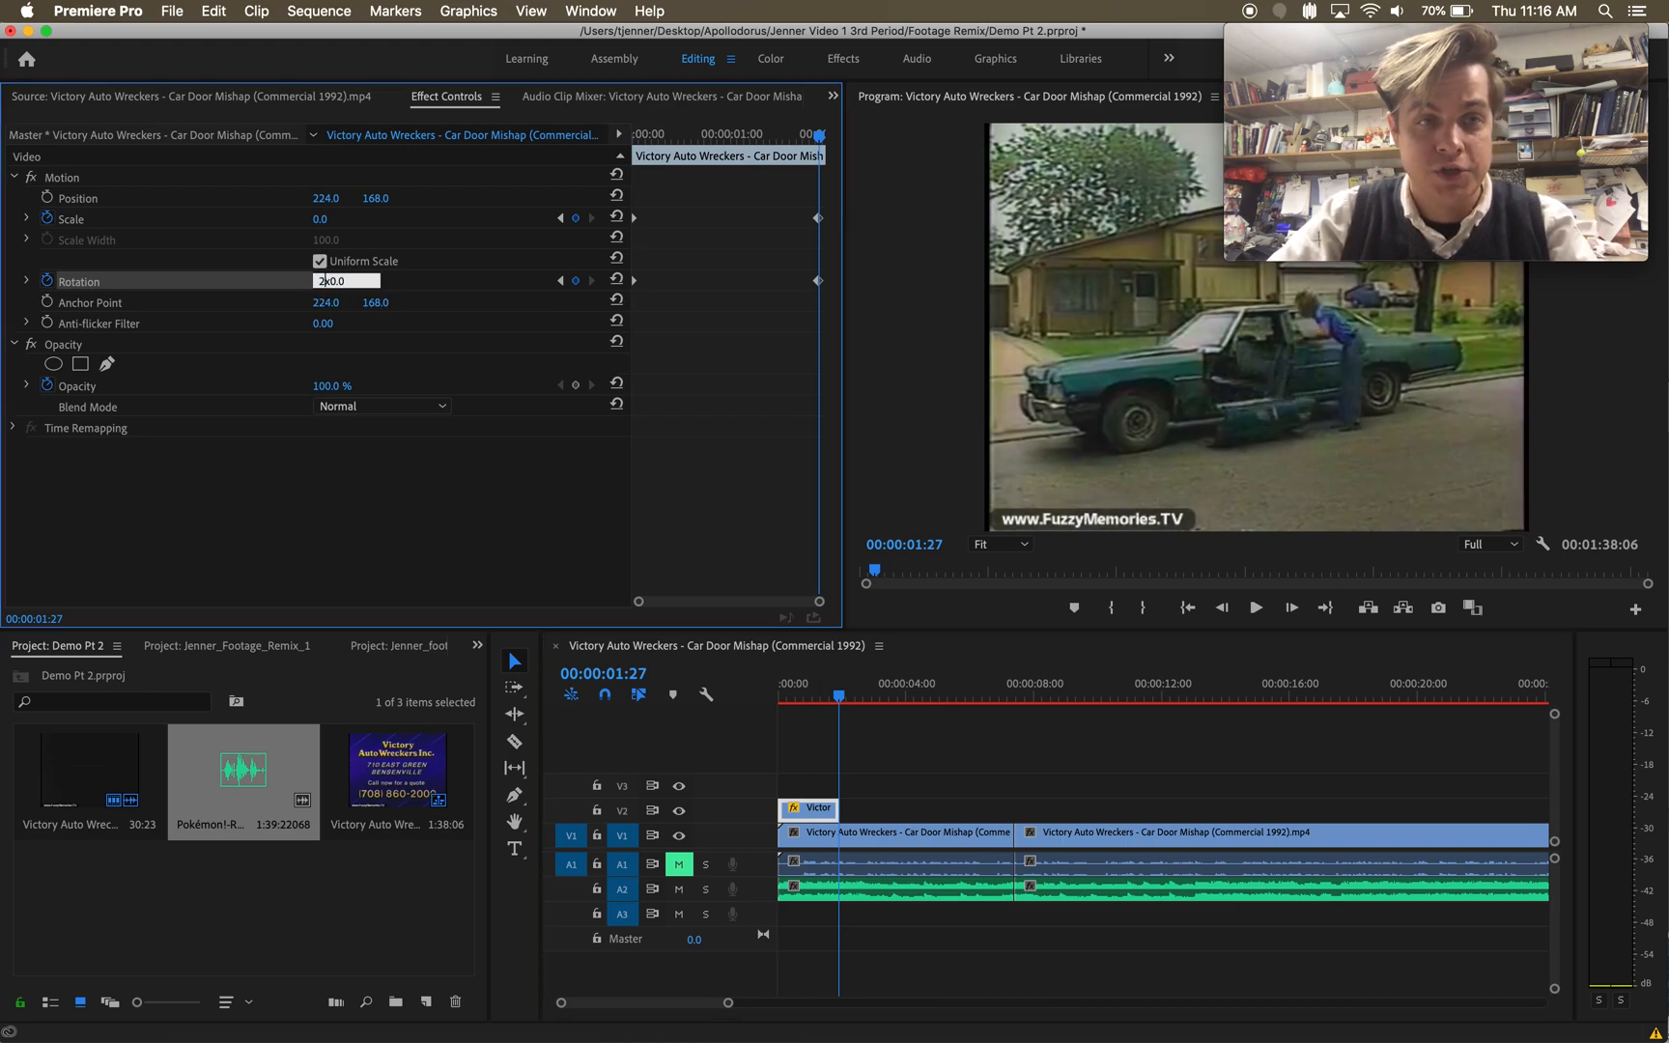
key(Return)
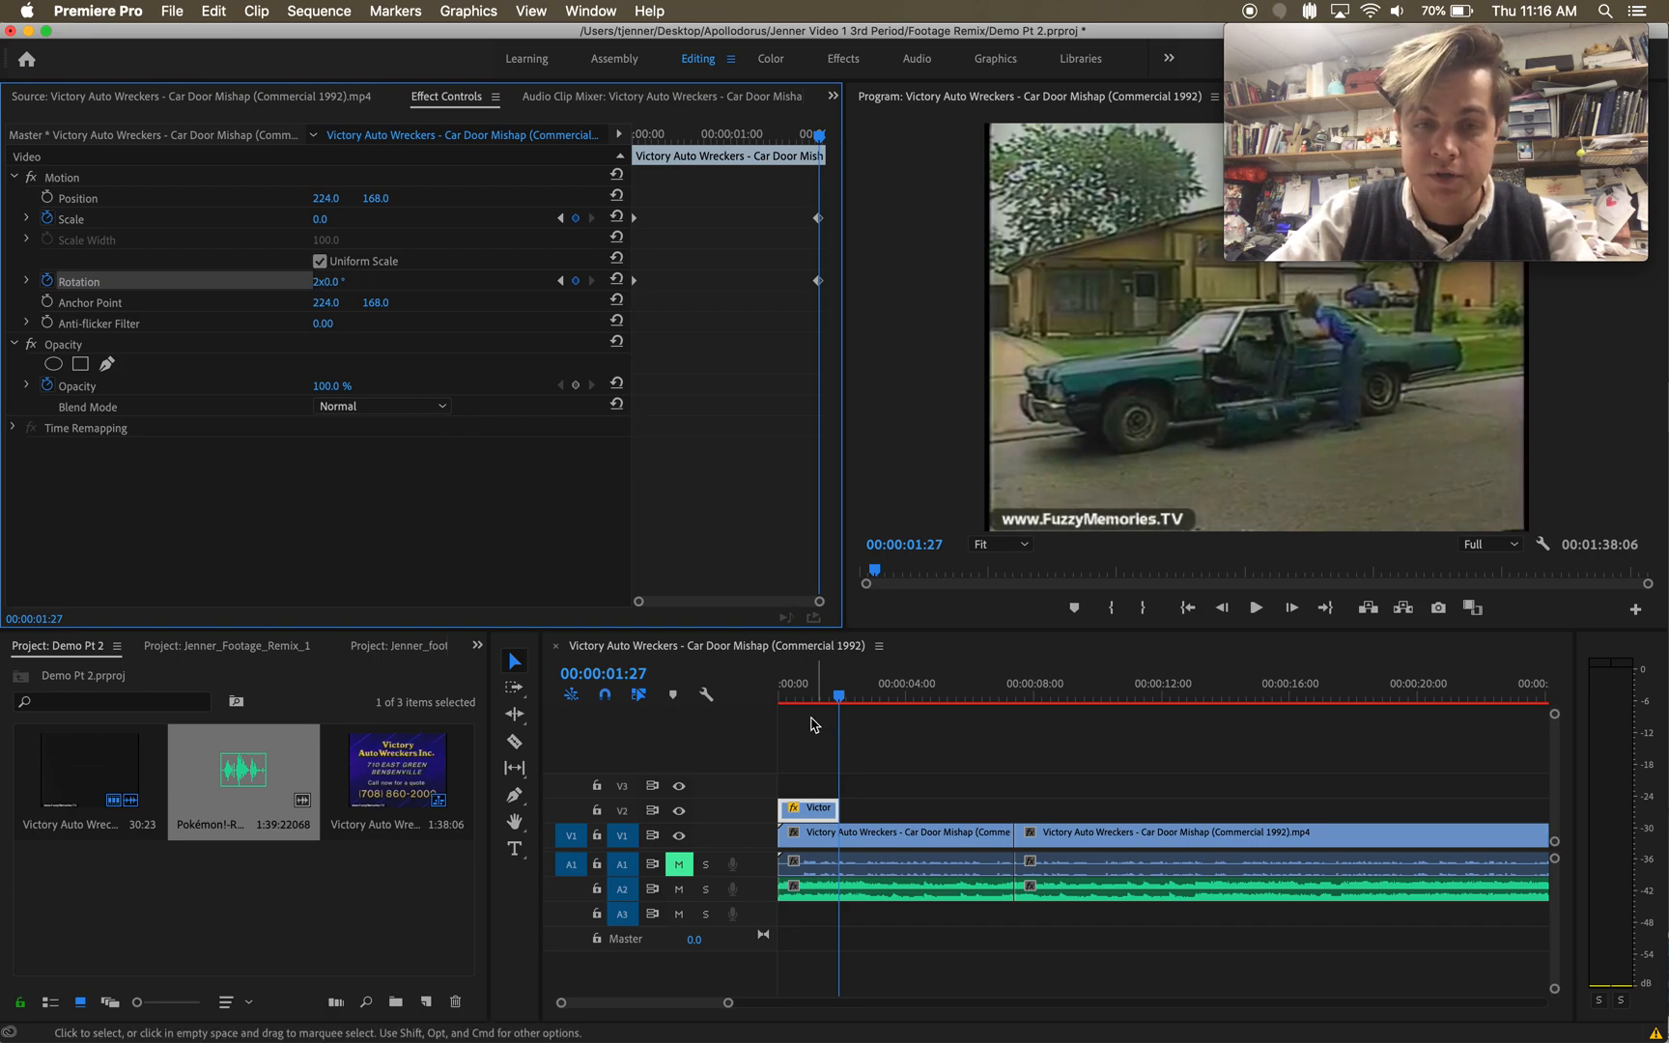
- Play the sequence from the start to check the double spin transition into the commercial
drag(797, 689, 744, 695)
key(space)
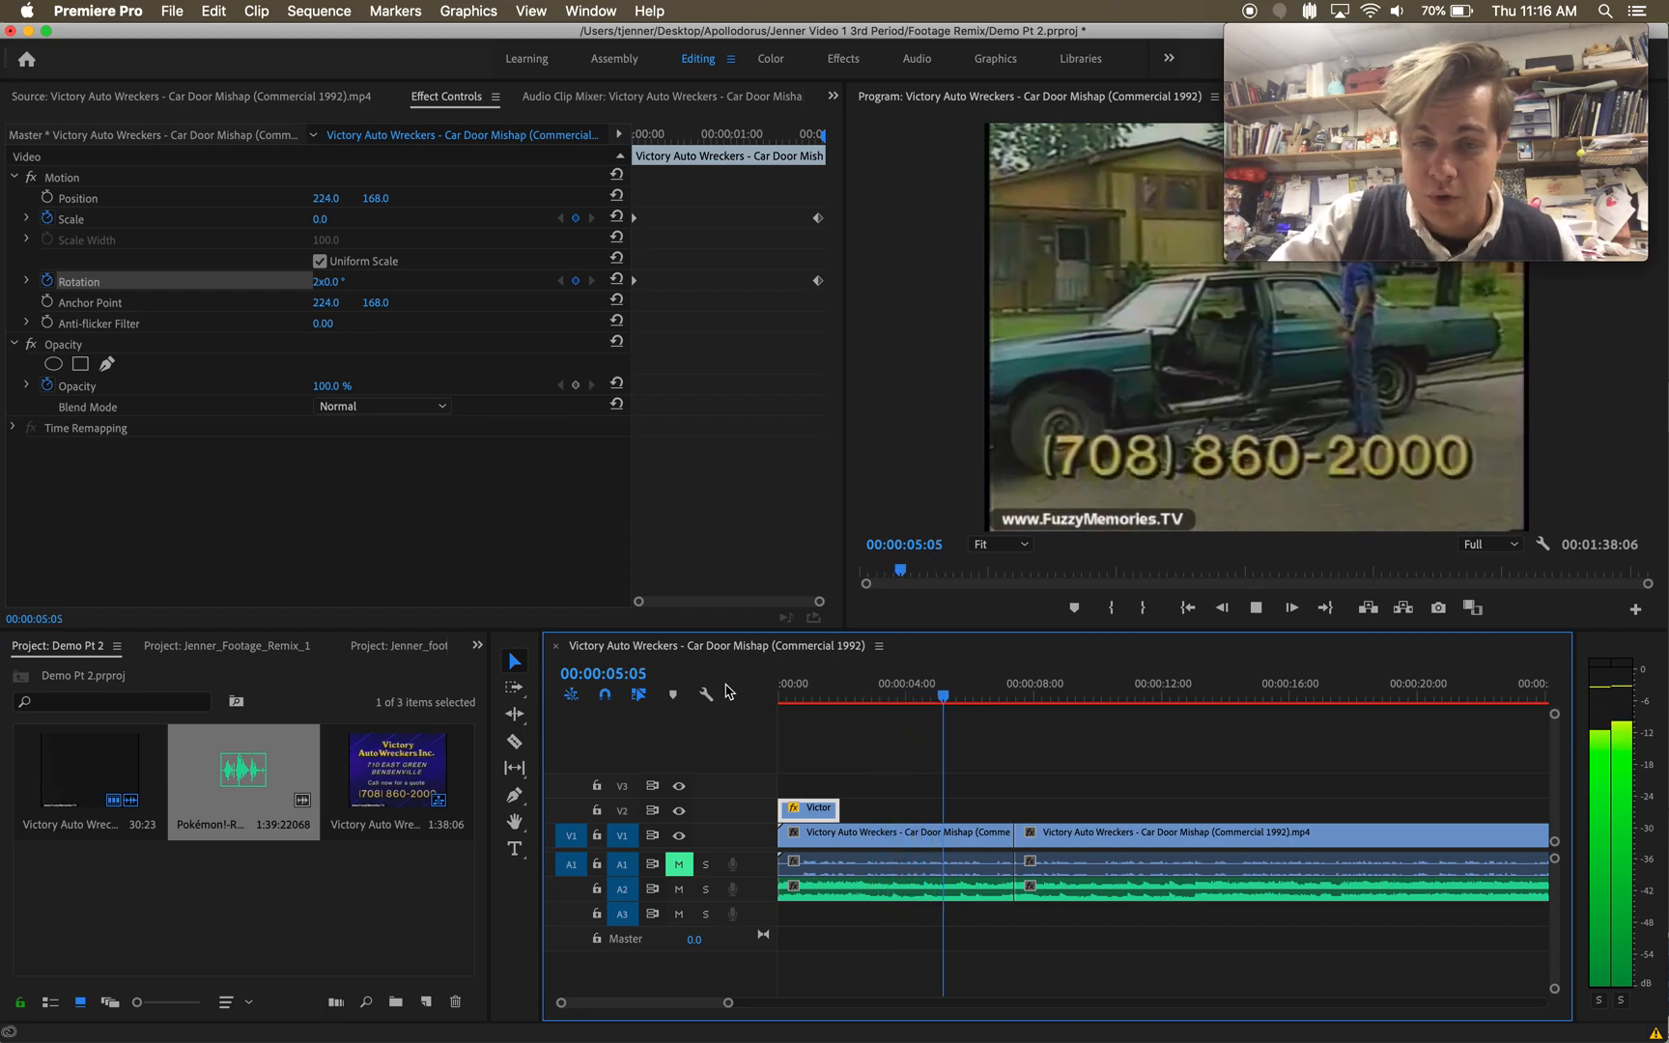
key(space)
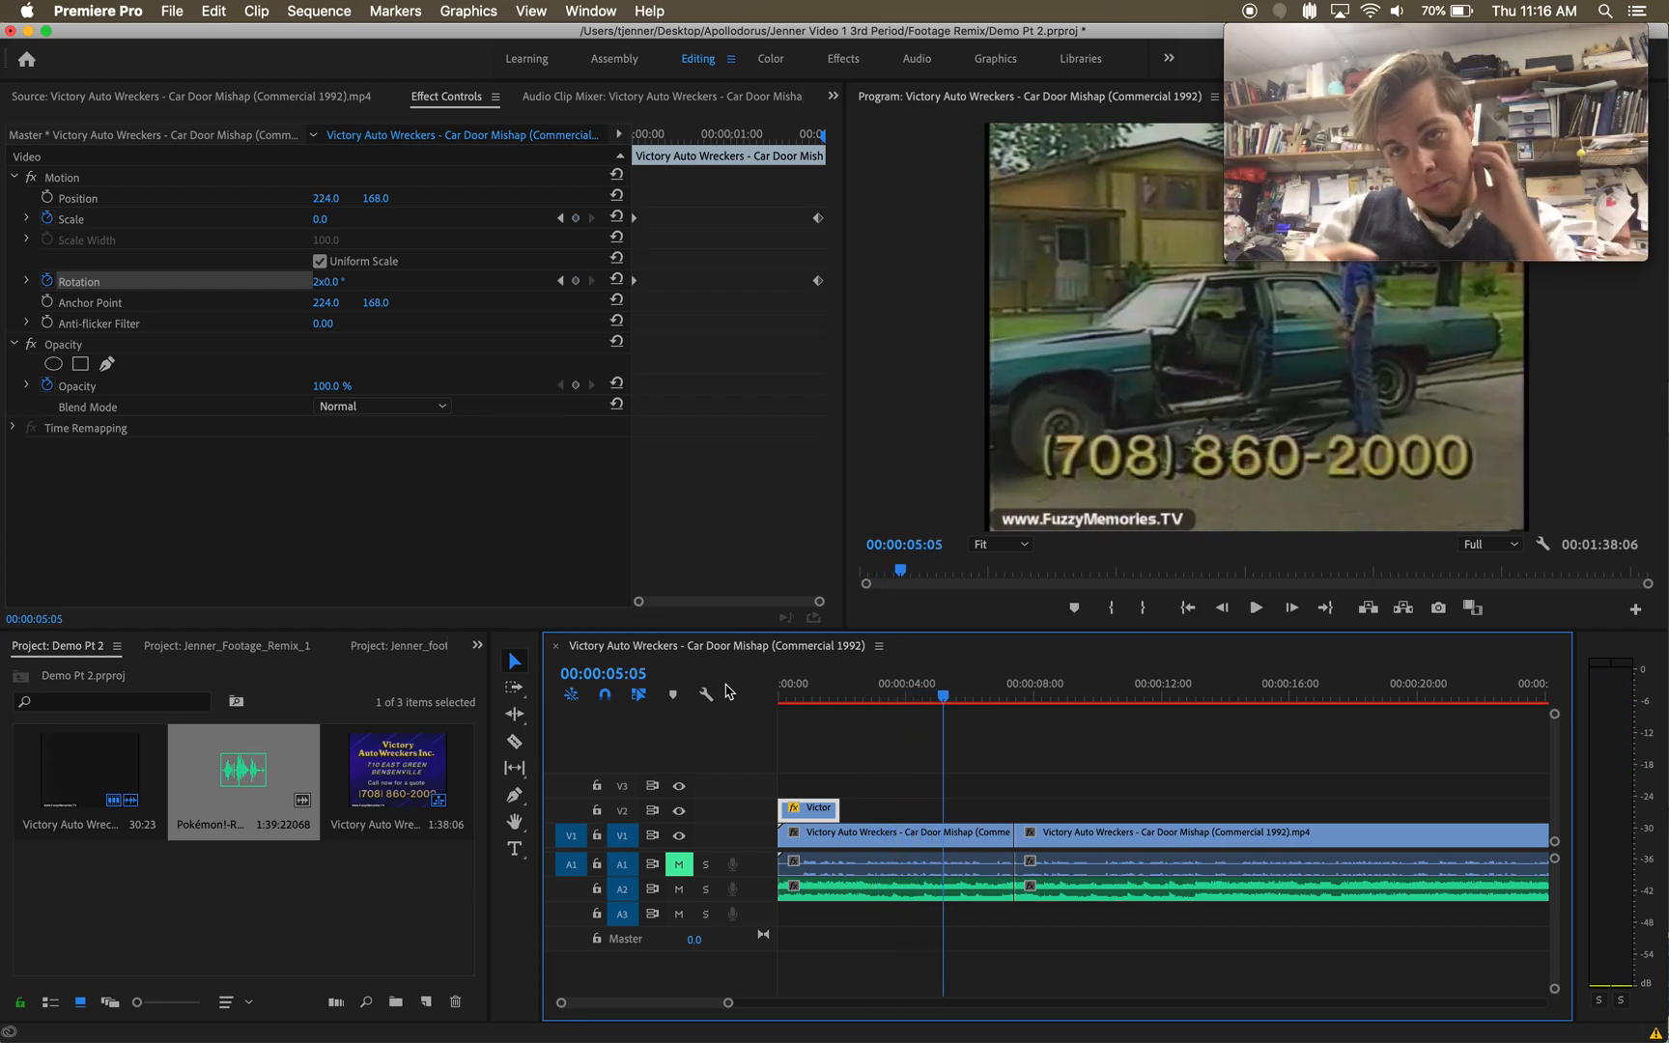